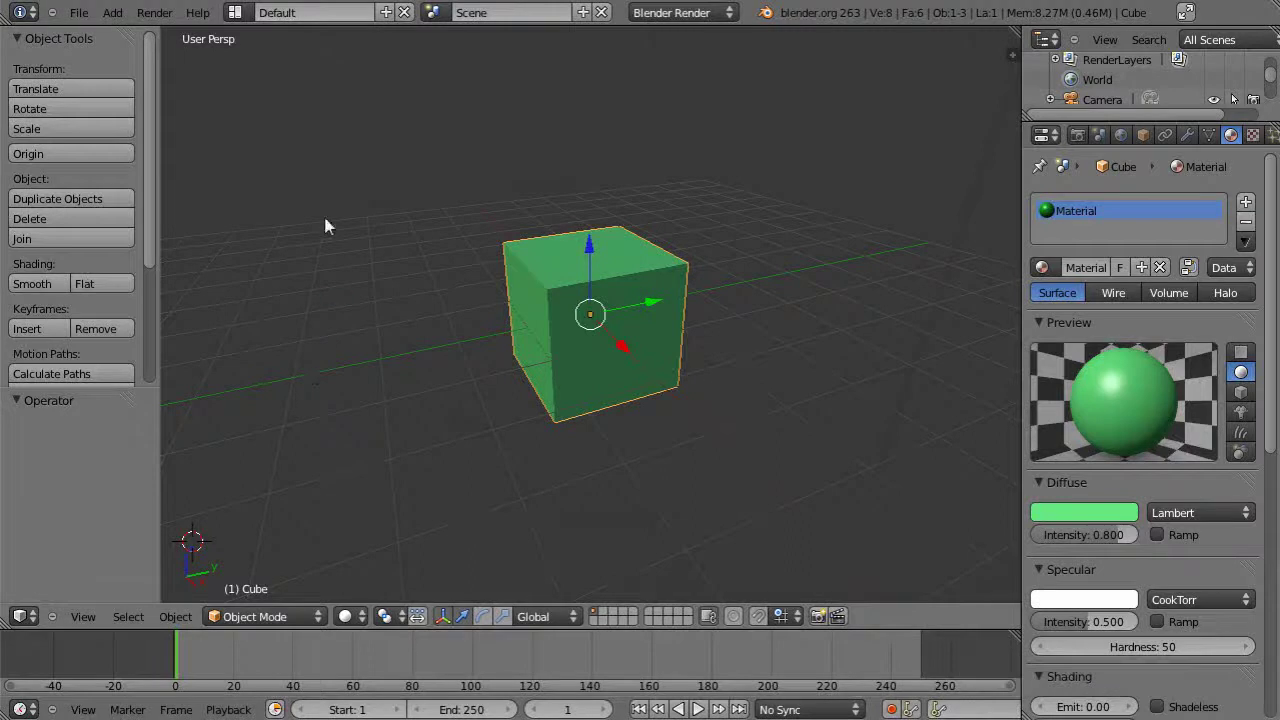
Delete the default cube from the scene.
scroll(350, 198, down, 4)
scroll(540, 360, up, 3)
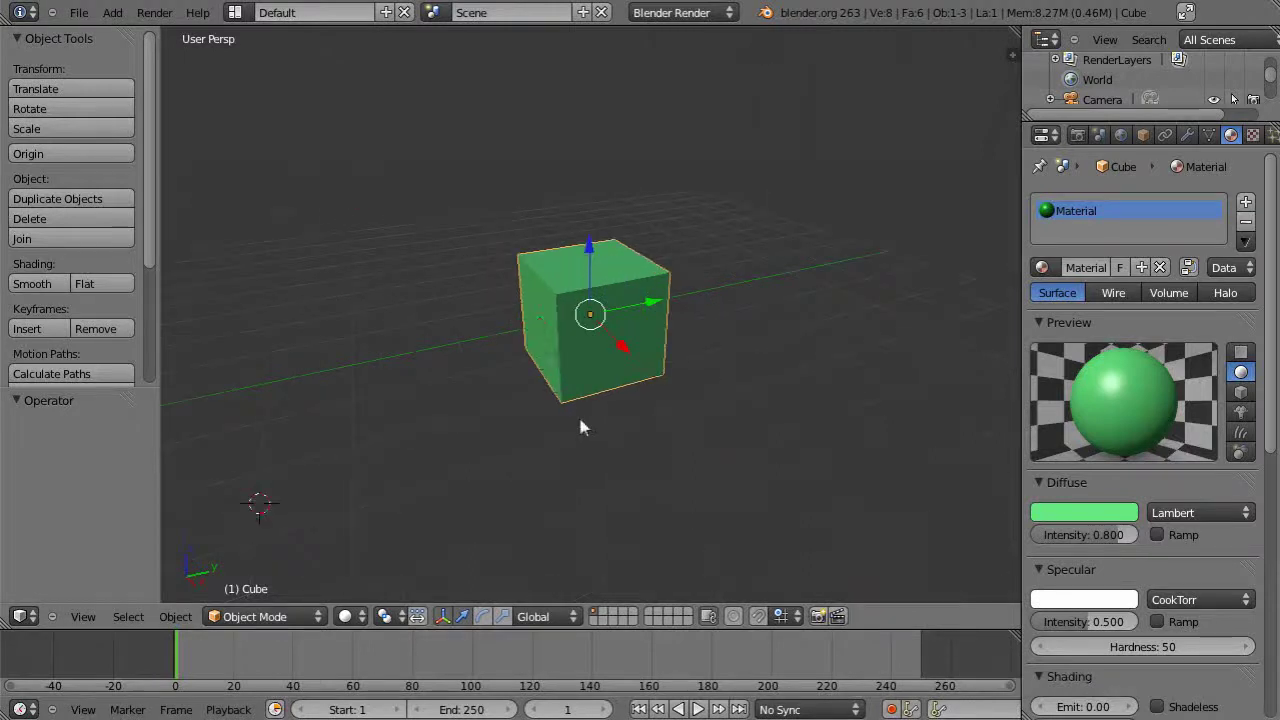
middle_drag(585, 432, 569, 436)
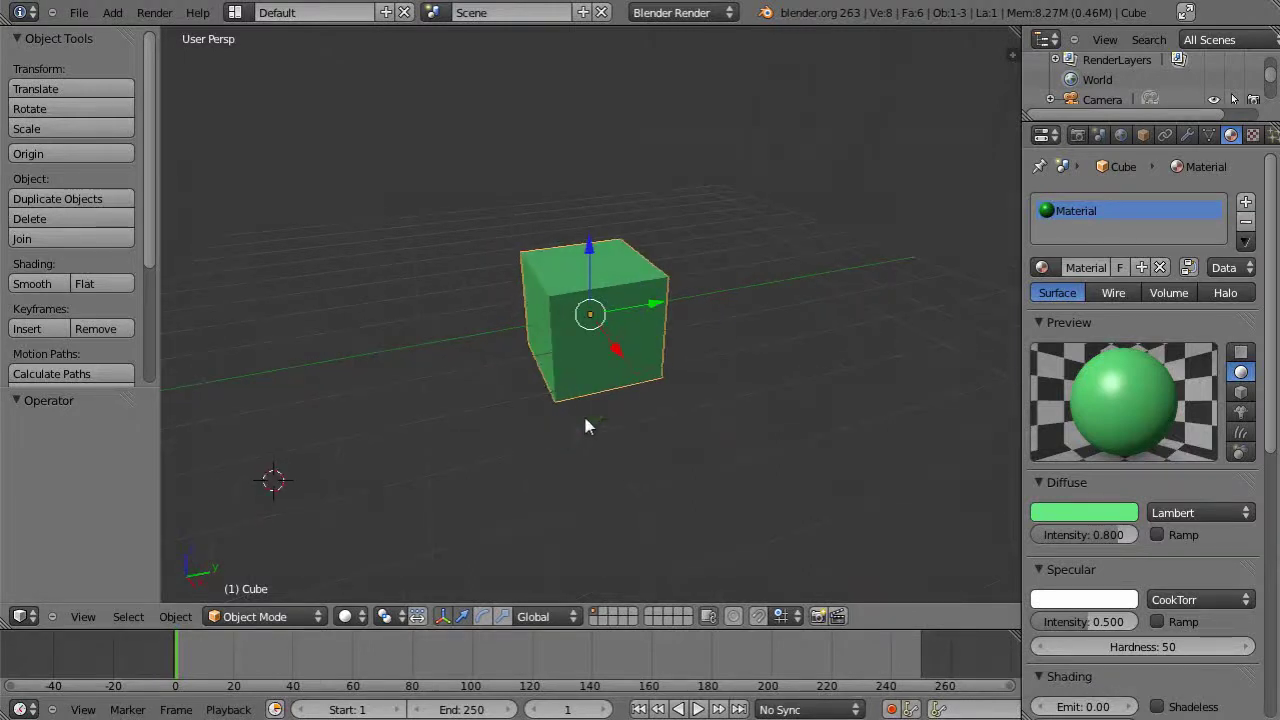
key(x)
click(586, 420)
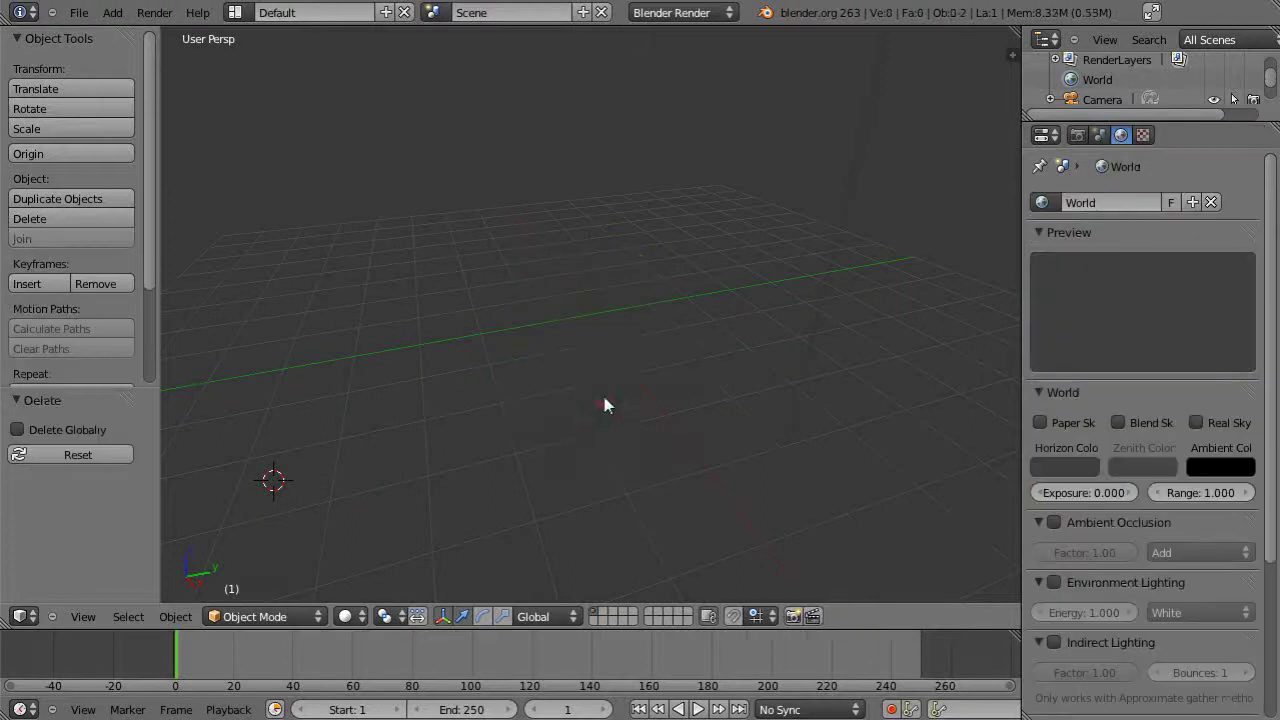
Switch the viewport to the top orthographic view, centred near the origin.
middle_drag(619, 417, 637, 443)
right_click(535, 440)
middle_drag(537, 437, 637, 474)
click(585, 415)
click(810, 413)
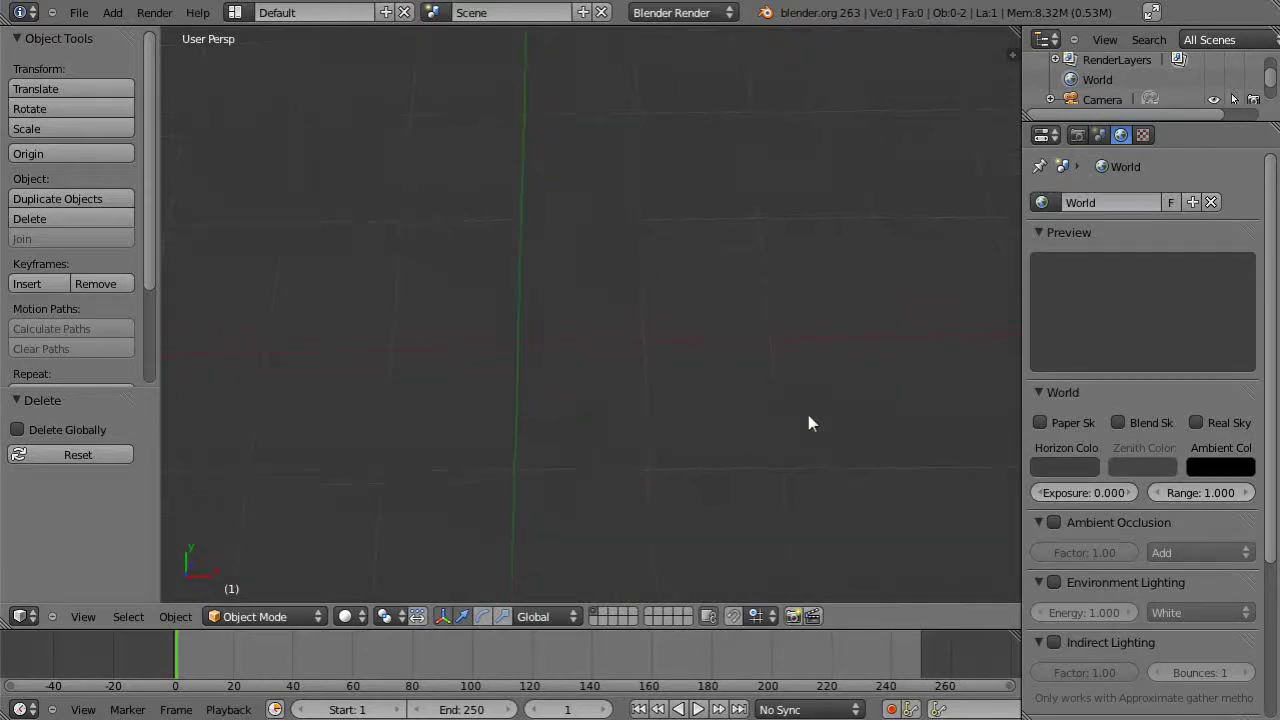
key(KP_7)
key(KP_5)
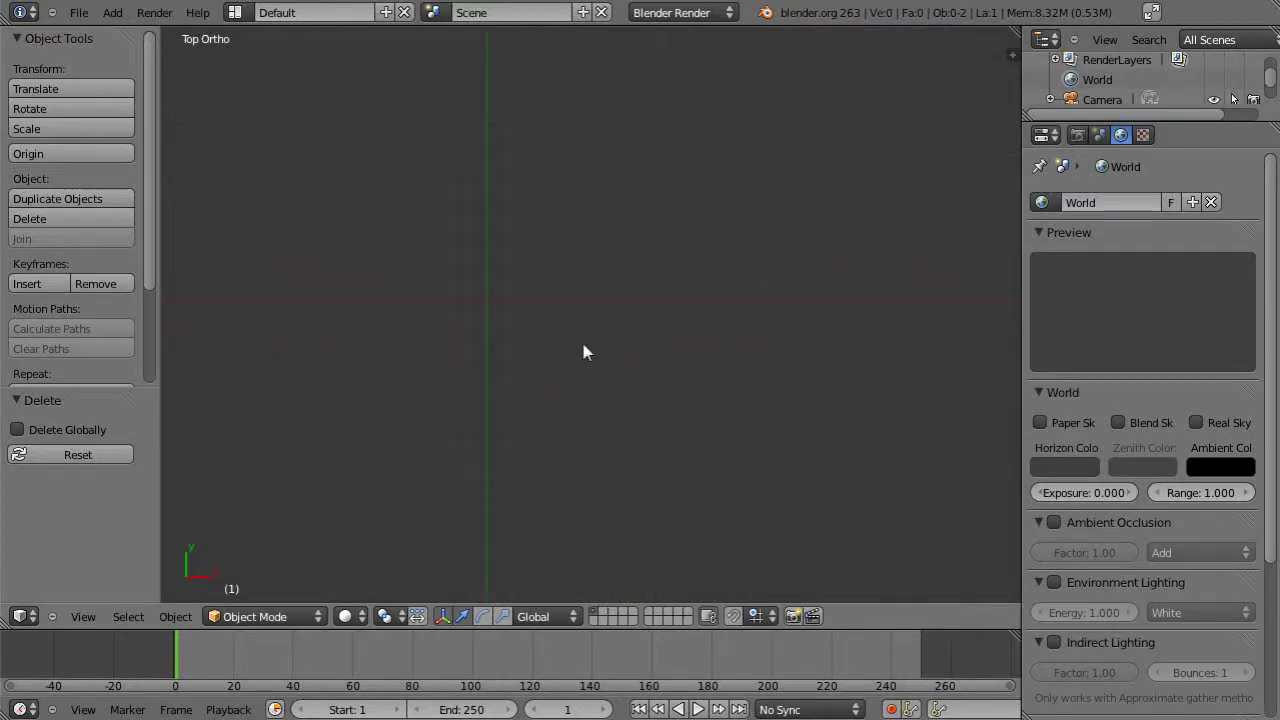
shift+middle_drag(583, 345, 492, 363)
shift+middle_drag(638, 402, 564, 404)
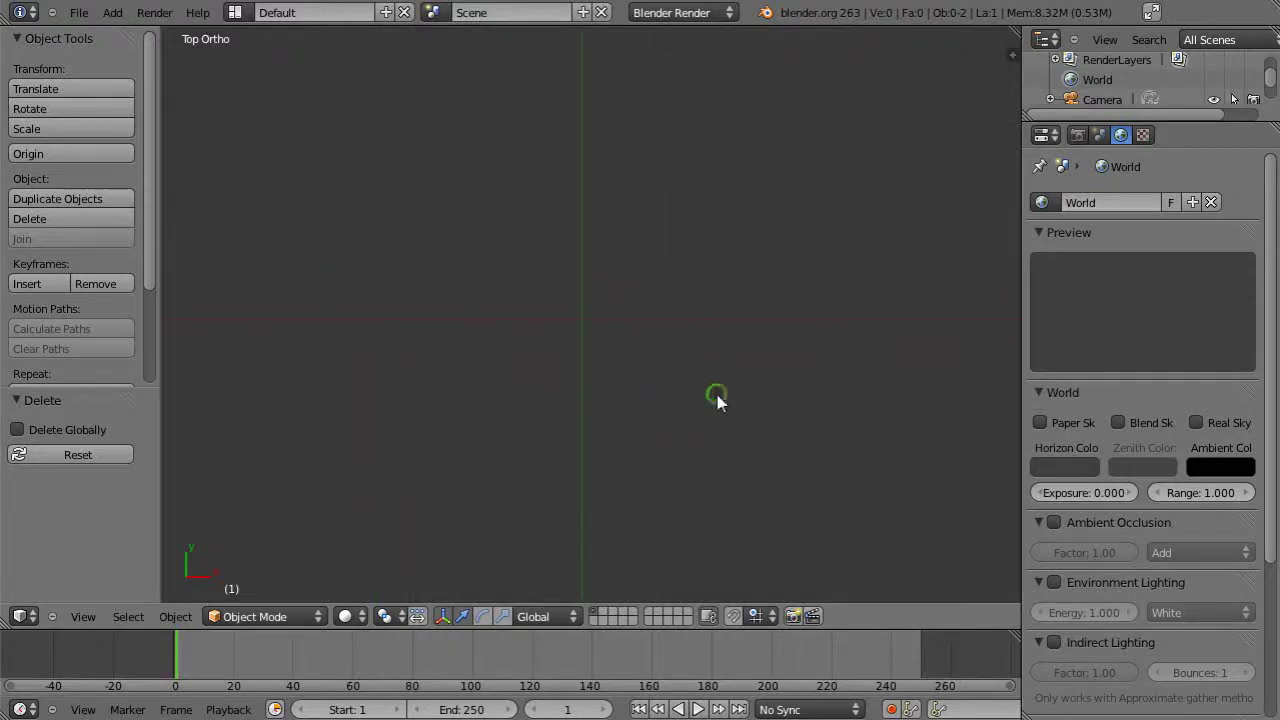
shift+middle_drag(717, 400, 721, 401)
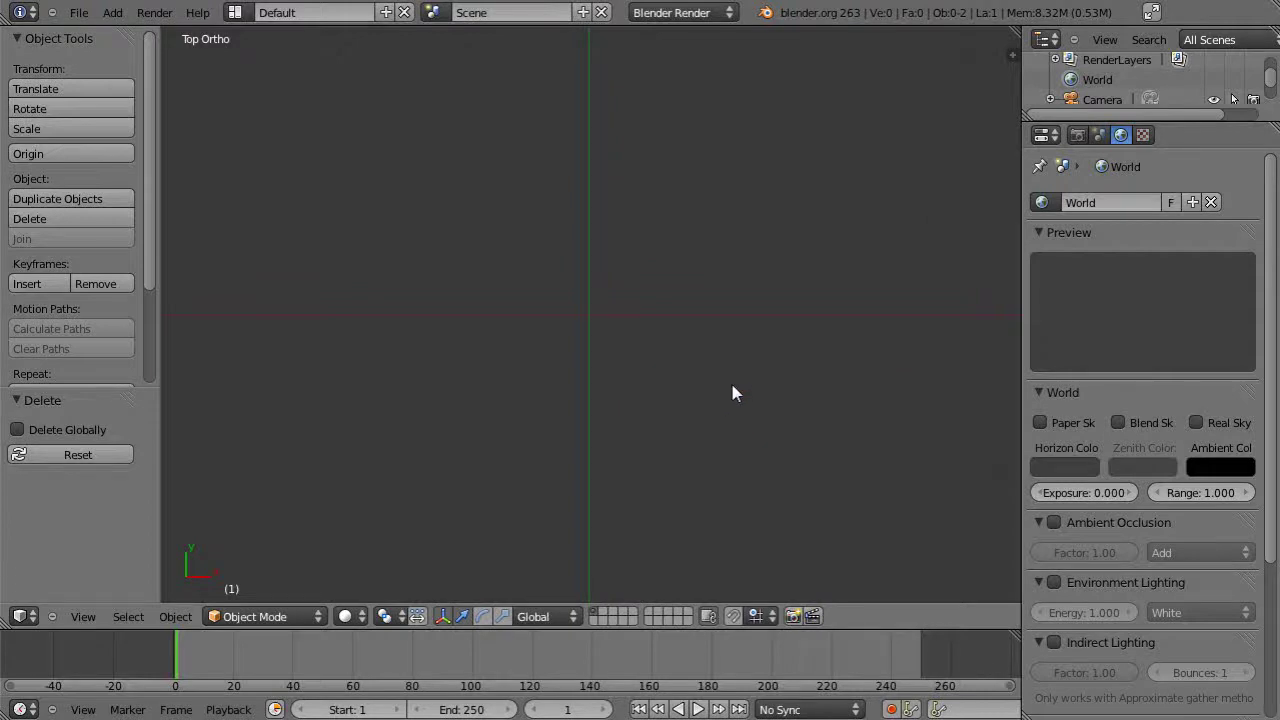
shift+middle_drag(734, 391, 736, 389)
key(ctrl+z)
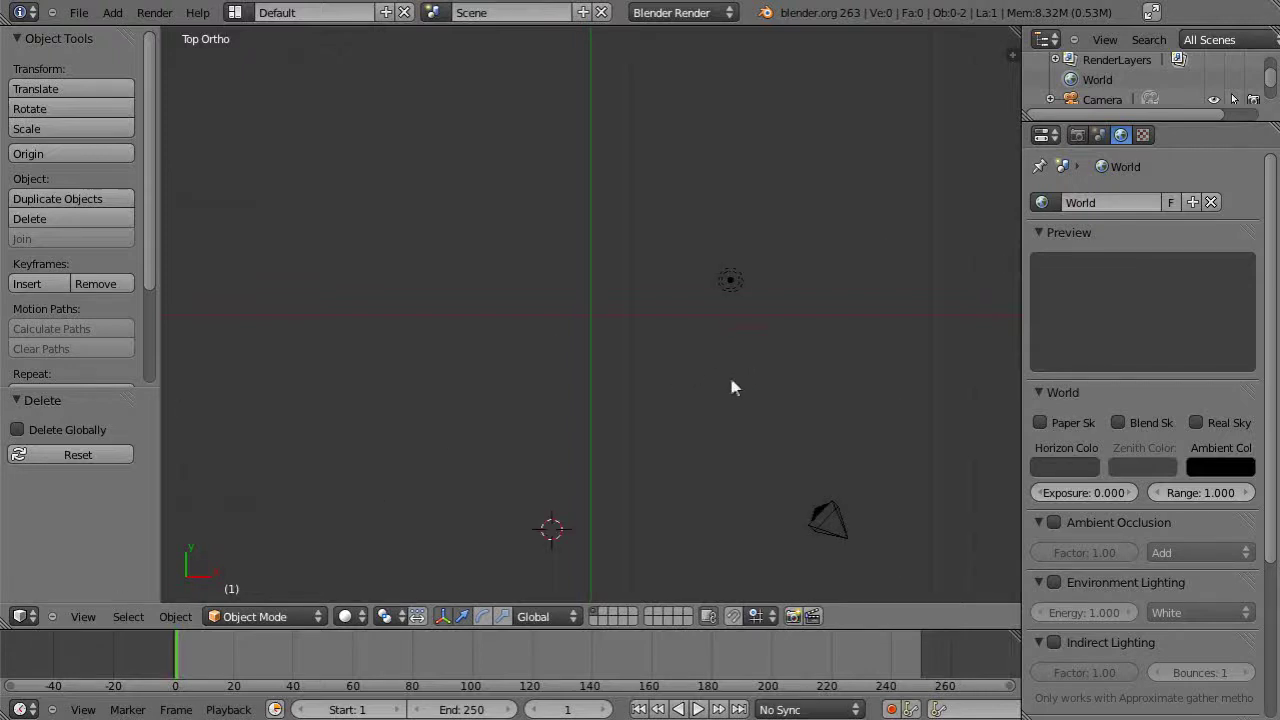
Place the 3D cursor between the lamp and the camera, and add a mesh plane there scaled by 15.
click(731, 379)
key(shift+a)
mouse_move(243, 440)
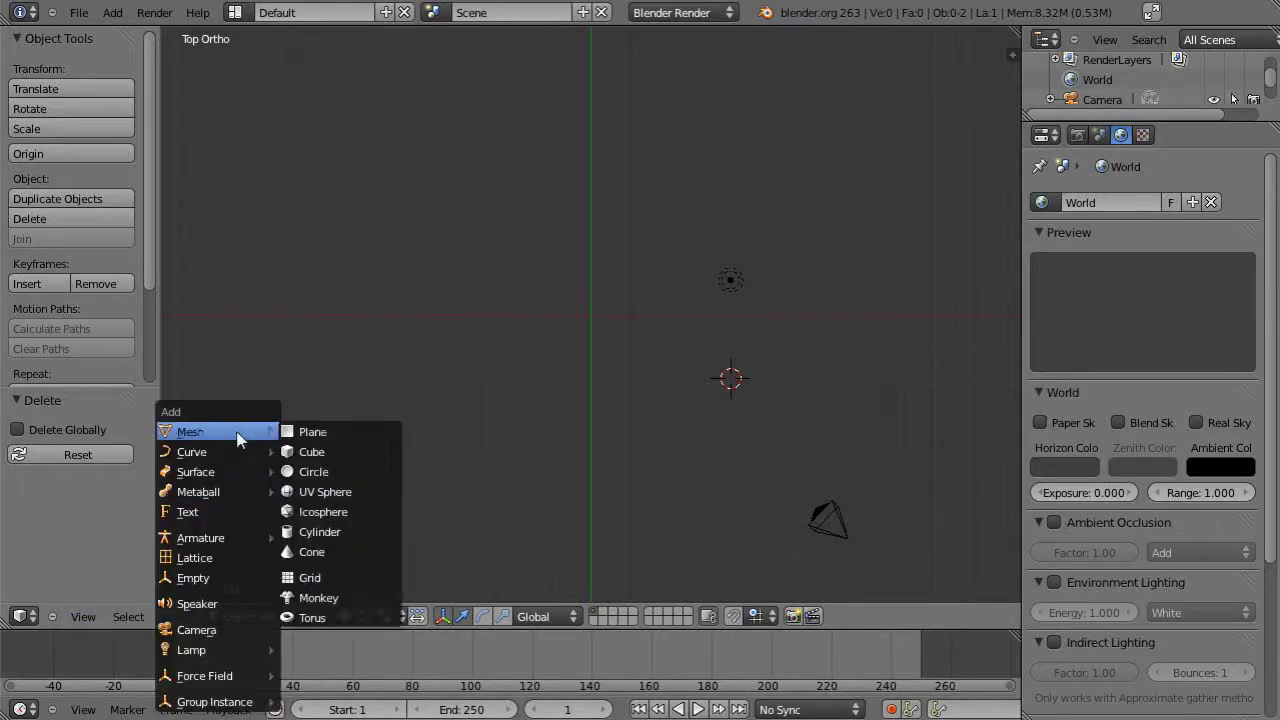
click(310, 432)
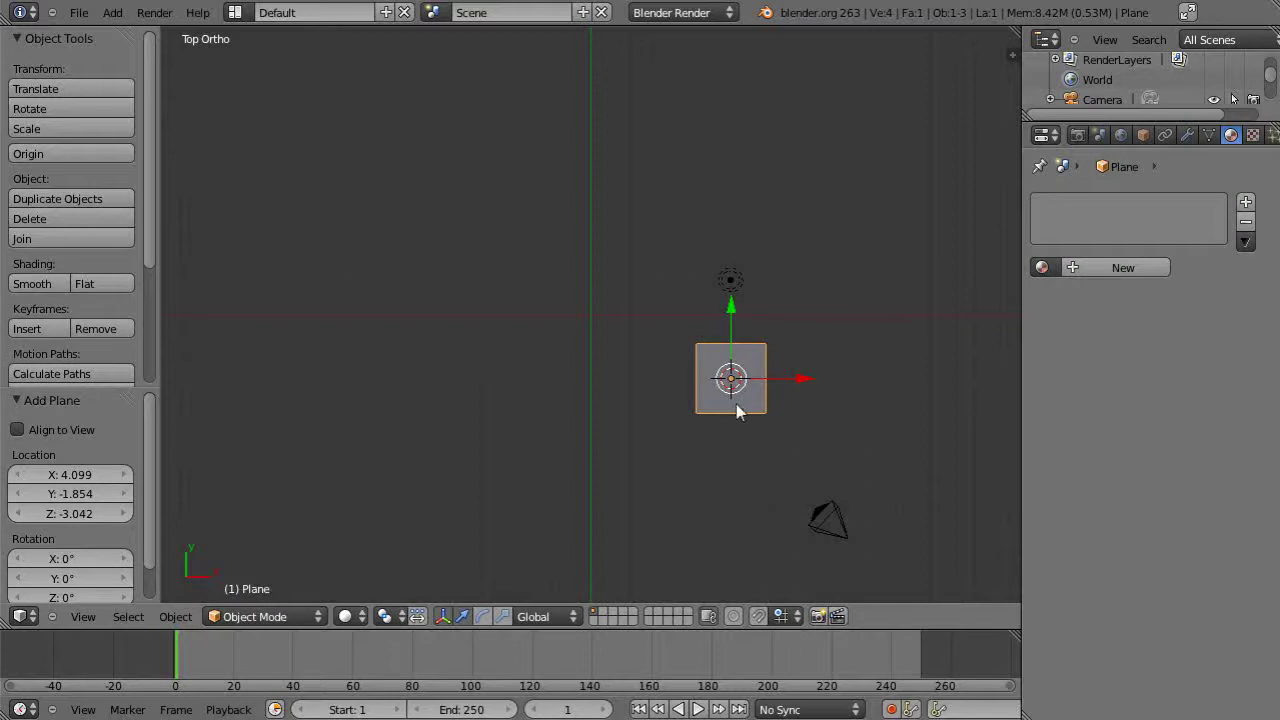
text(s15)
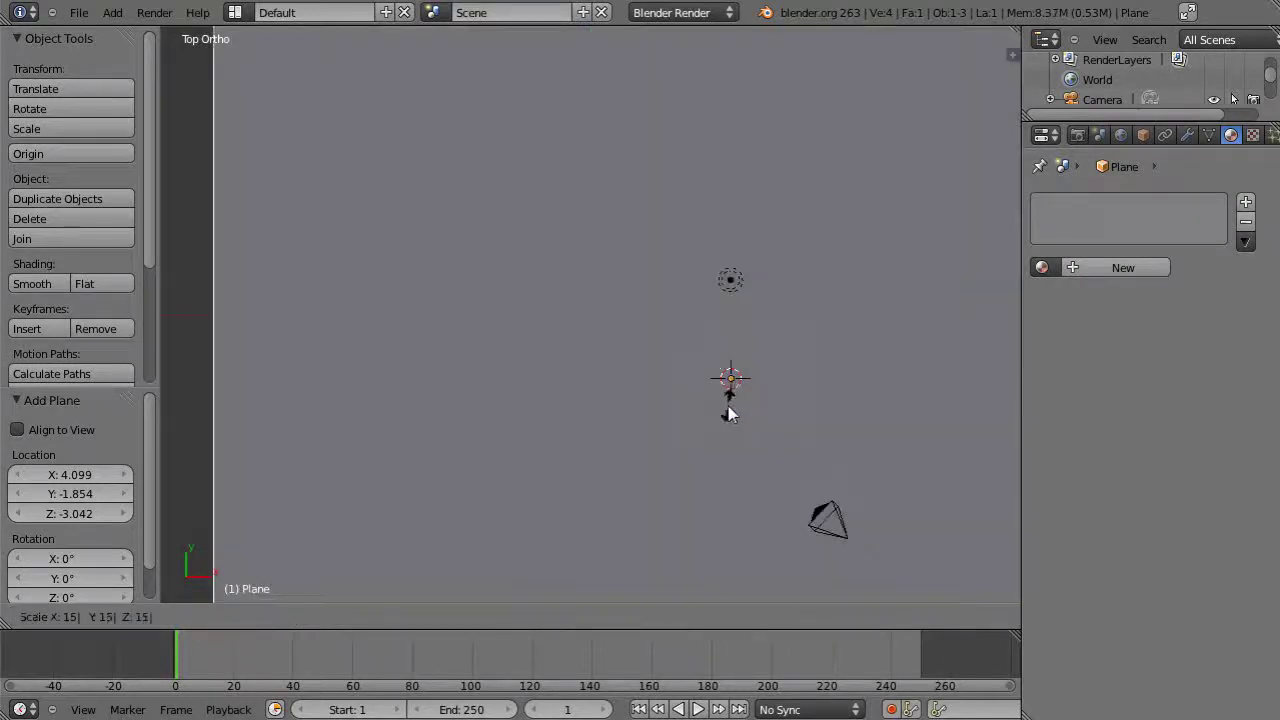
click(609, 340)
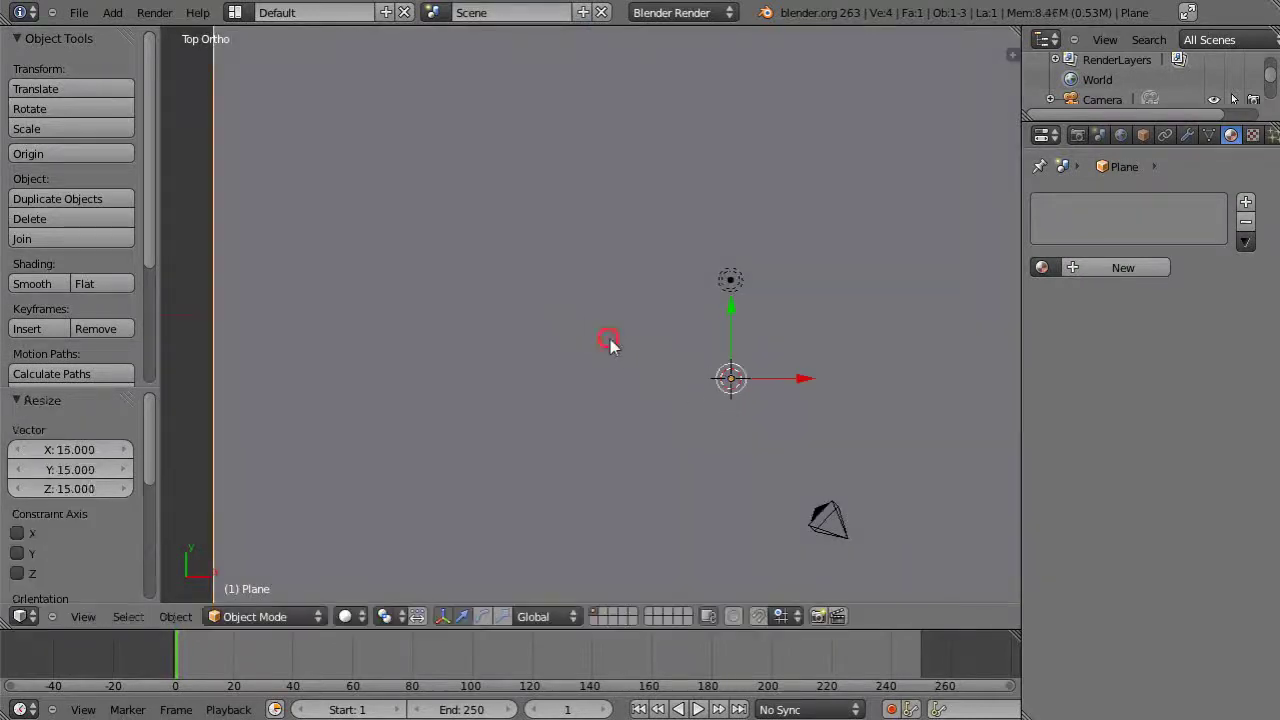
Hide the 3D transform manipulator and enable sketching sessions for the Grease Pencil.
shift+middle_drag(684, 320, 503, 297)
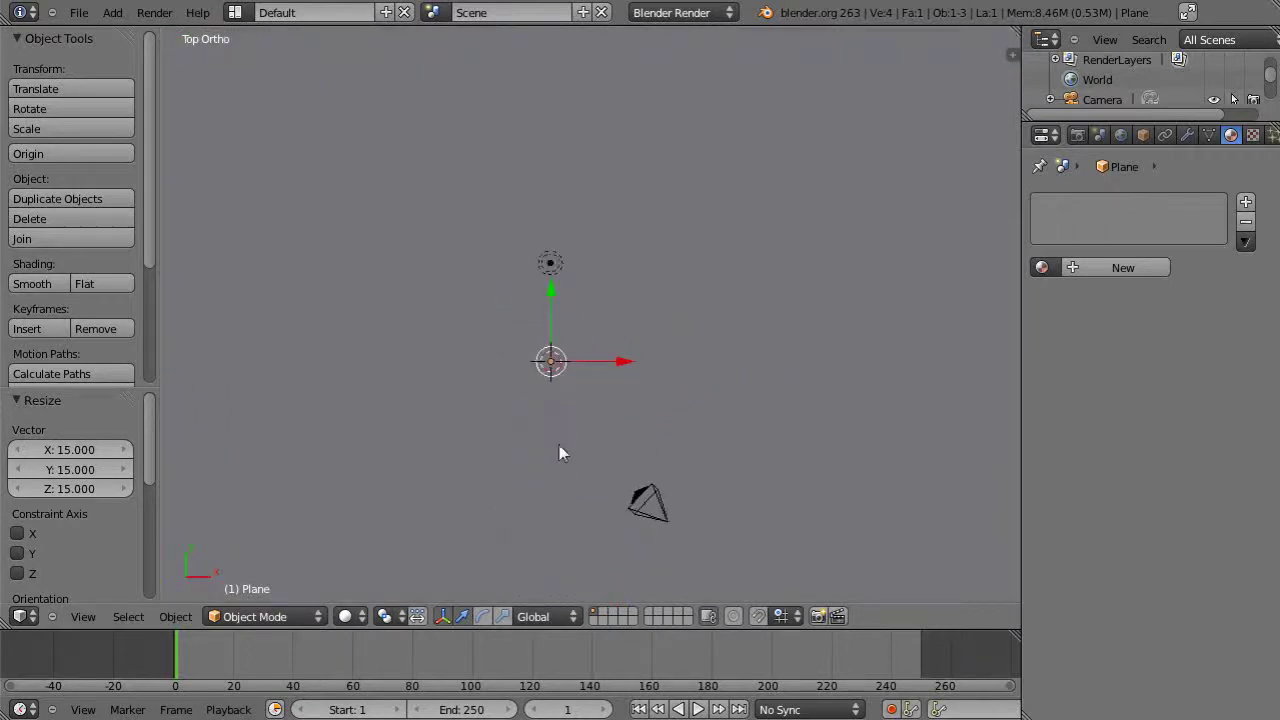
click(443, 616)
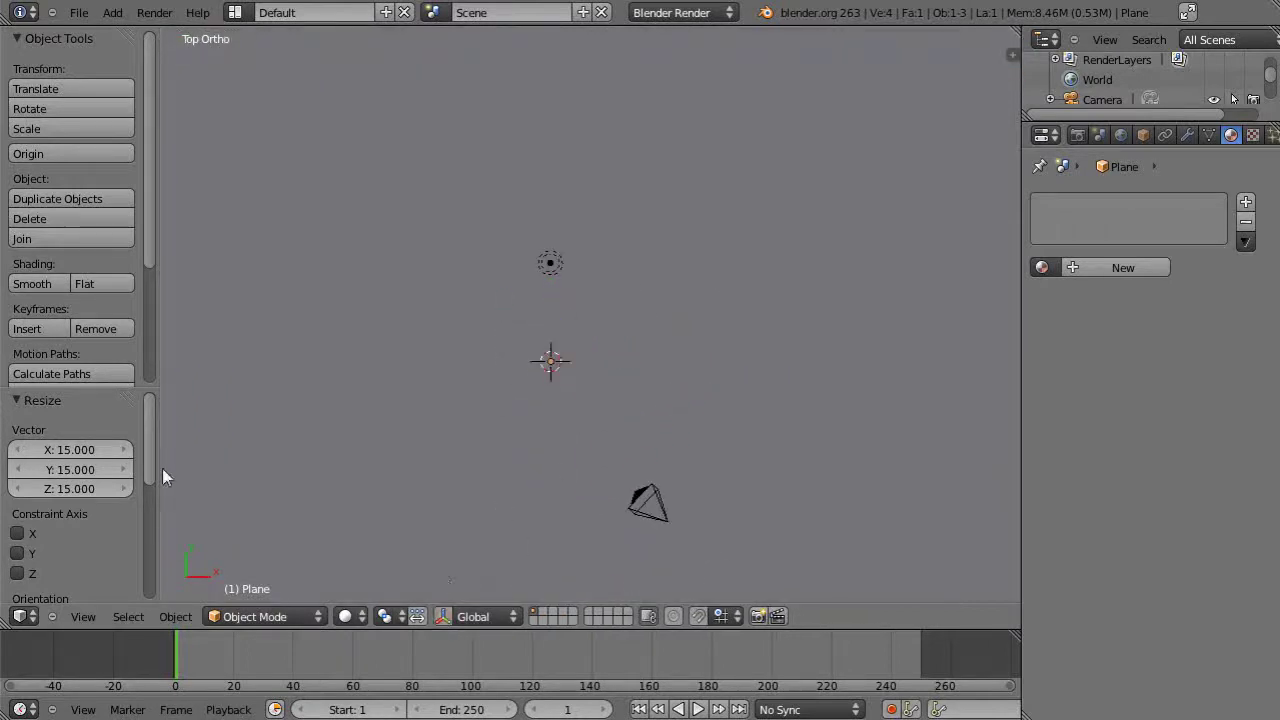
scroll(99, 312, down, 5)
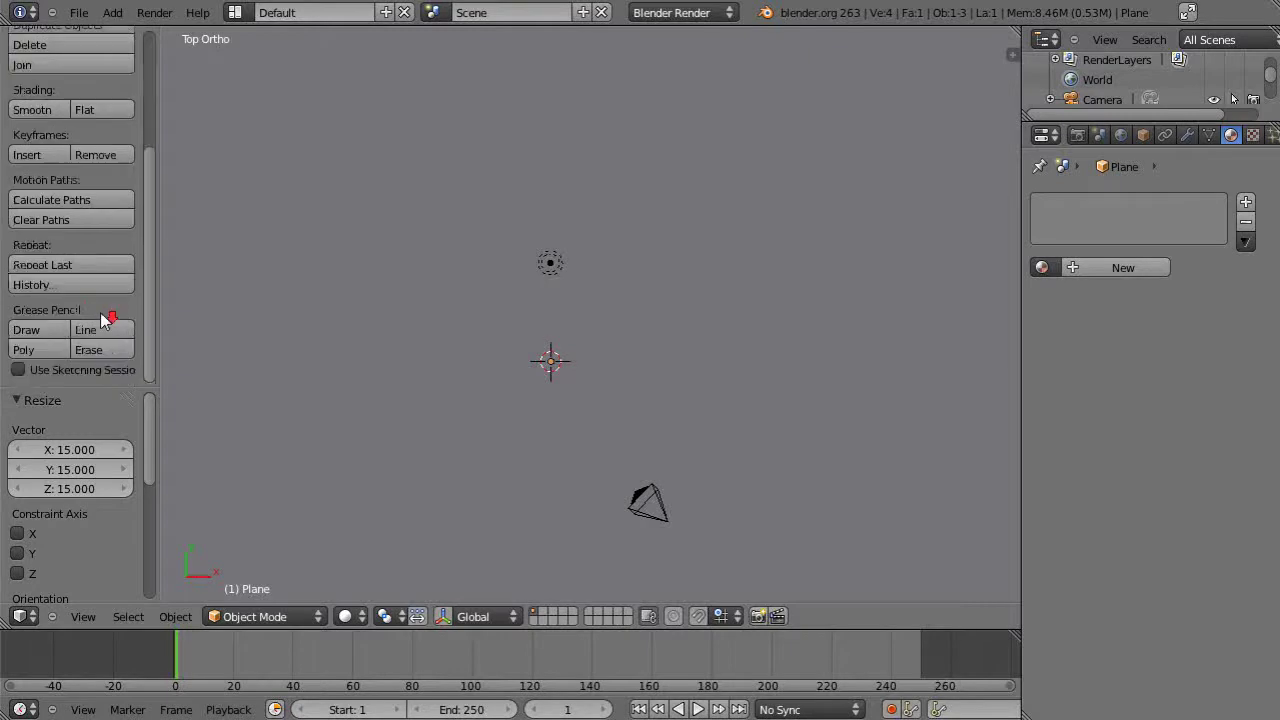
click(30, 334)
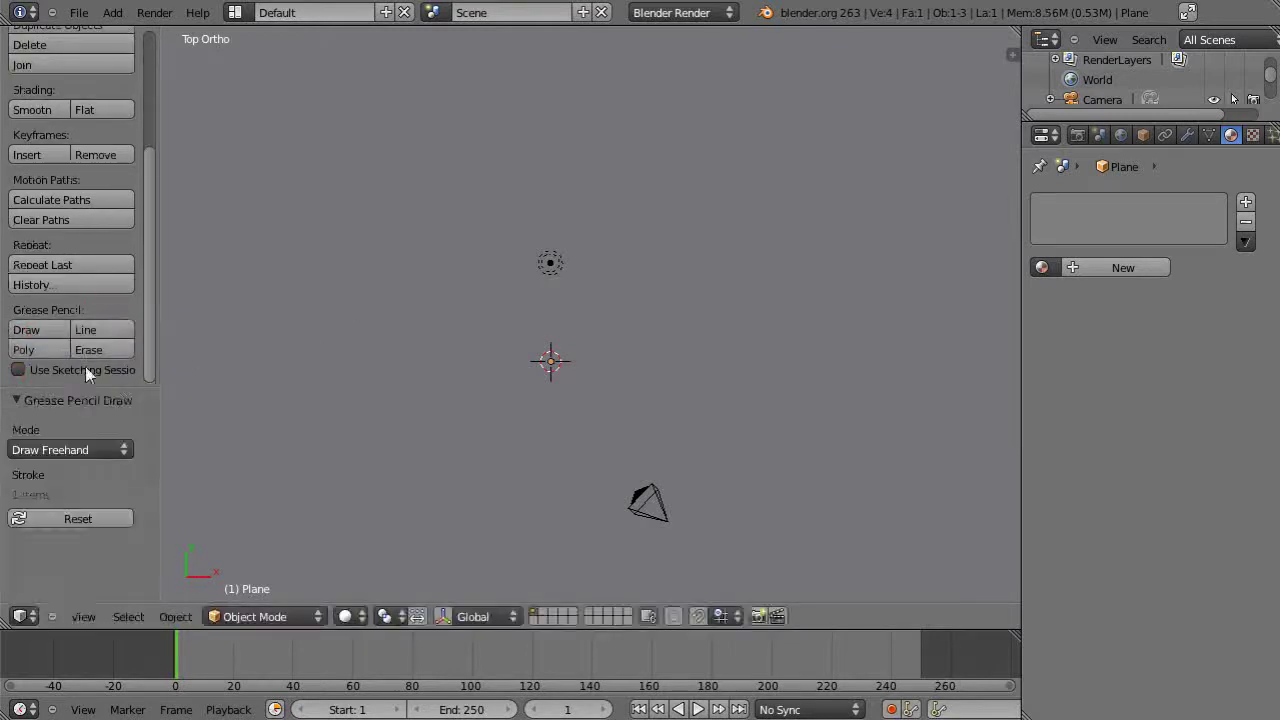
click(18, 370)
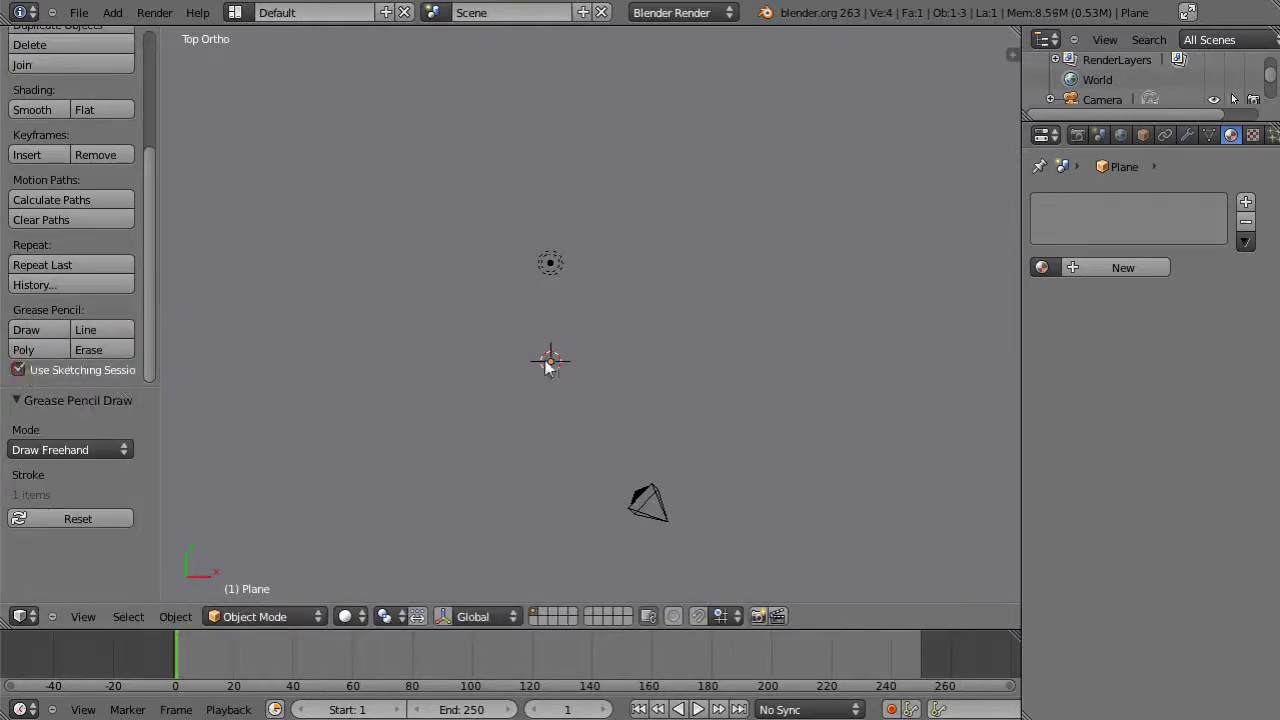
Draw freehand Grease Pencil horizontal and vertical axes over the plane, with an upward-opening parabola through their intersection.
click(19, 338)
drag(184, 363, 1000, 363)
scroll(612, 432, down, 3)
scroll(612, 432, down, 1)
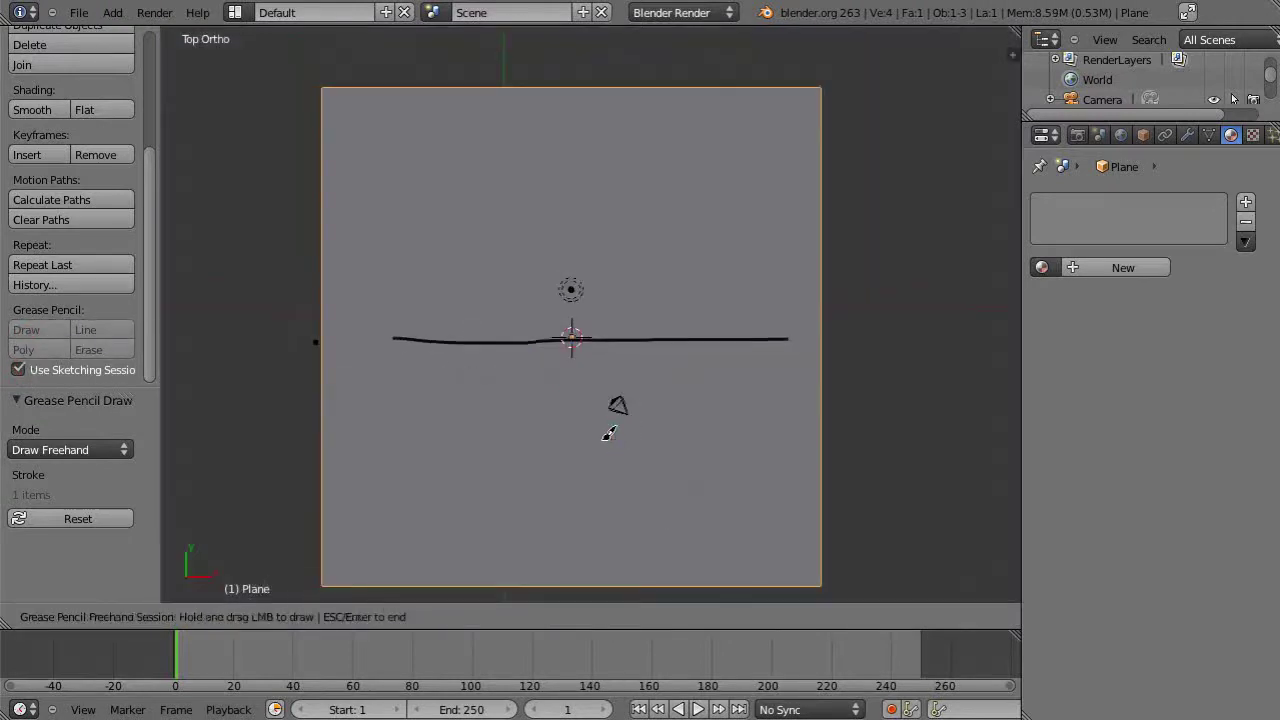
drag(575, 131, 562, 537)
mouse_move(487, 181)
mouse_down()
mouse_move(520, 277)
mouse_move(566, 334)
mouse_move(617, 314)
mouse_move(663, 188)
mouse_up()
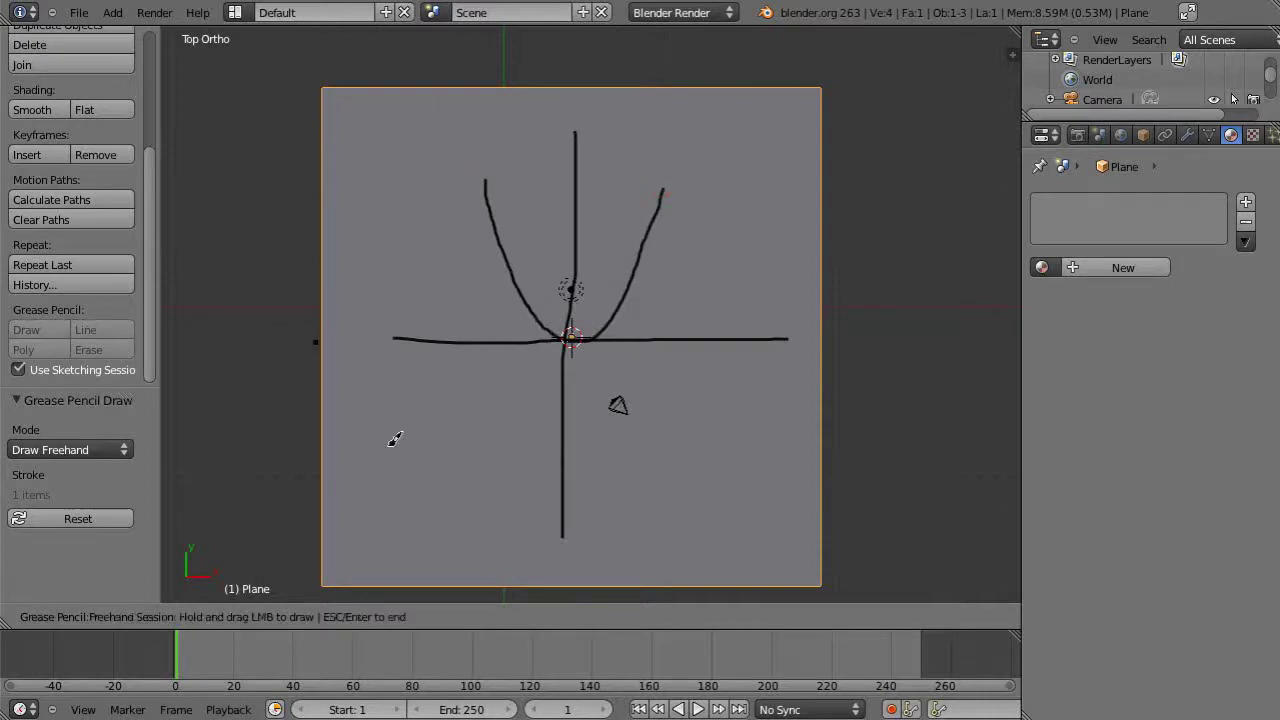
Handwrite the equation Y = X² below the horizontal axis and mark three ticks on each side of the origin.
mouse_move(379, 437)
mouse_down()
mouse_move(395, 412)
mouse_move(411, 423)
mouse_up()
mouse_move(402, 432)
mouse_down()
mouse_move(449, 423)
mouse_move(434, 440)
mouse_move(456, 434)
mouse_move(475, 410)
mouse_up()
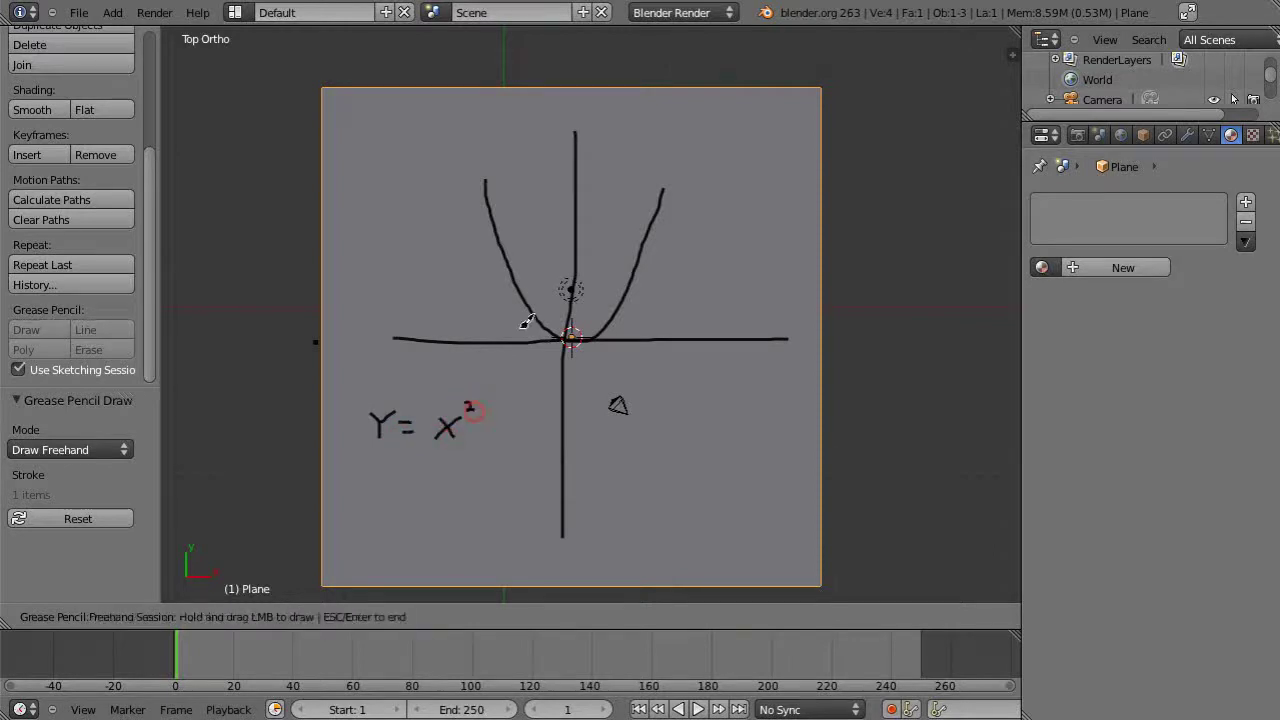
drag(540, 333, 485, 347)
mouse_move(586, 334)
mouse_down()
mouse_move(591, 346)
mouse_move(633, 346)
mouse_up()
Draw an empty two-column table in the plane's lower-right area with the headings X and Y.
drag(722, 404, 720, 550)
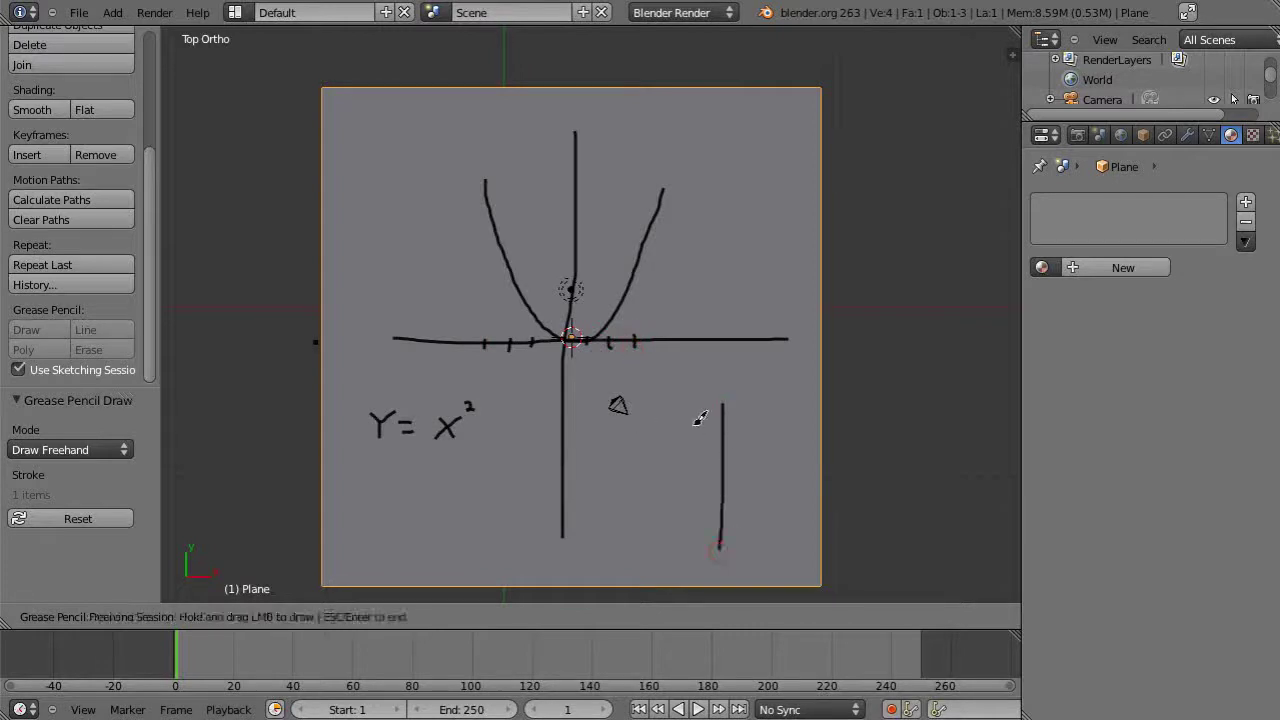
drag(681, 433, 795, 438)
mouse_move(709, 408)
mouse_down()
mouse_move(688, 431)
mouse_move(697, 420)
mouse_move(738, 431)
mouse_up()
drag(738, 412, 752, 414)
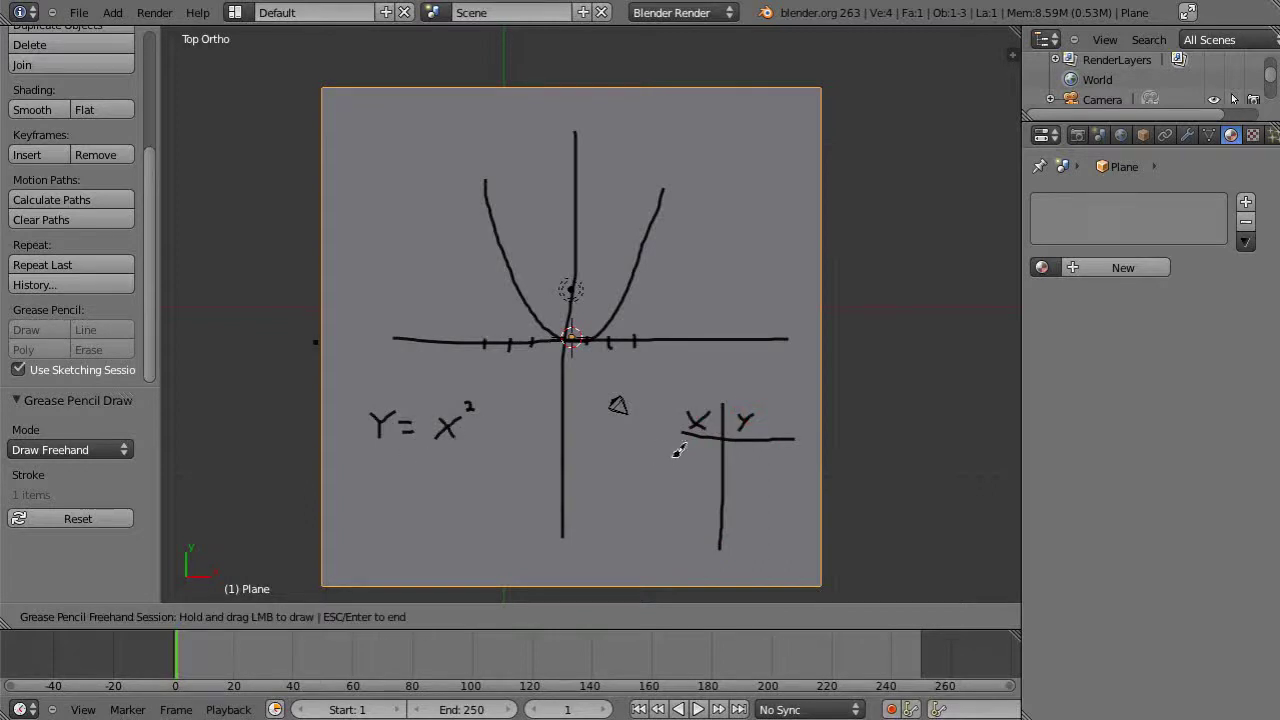
Fill the table with value pairs starting at -3 and 9, and label the second tick left of the origin -2.
mouse_move(676, 456)
mouse_down()
mouse_move(695, 455)
mouse_move(686, 470)
mouse_up()
drag(752, 446, 750, 472)
drag(510, 358, 515, 368)
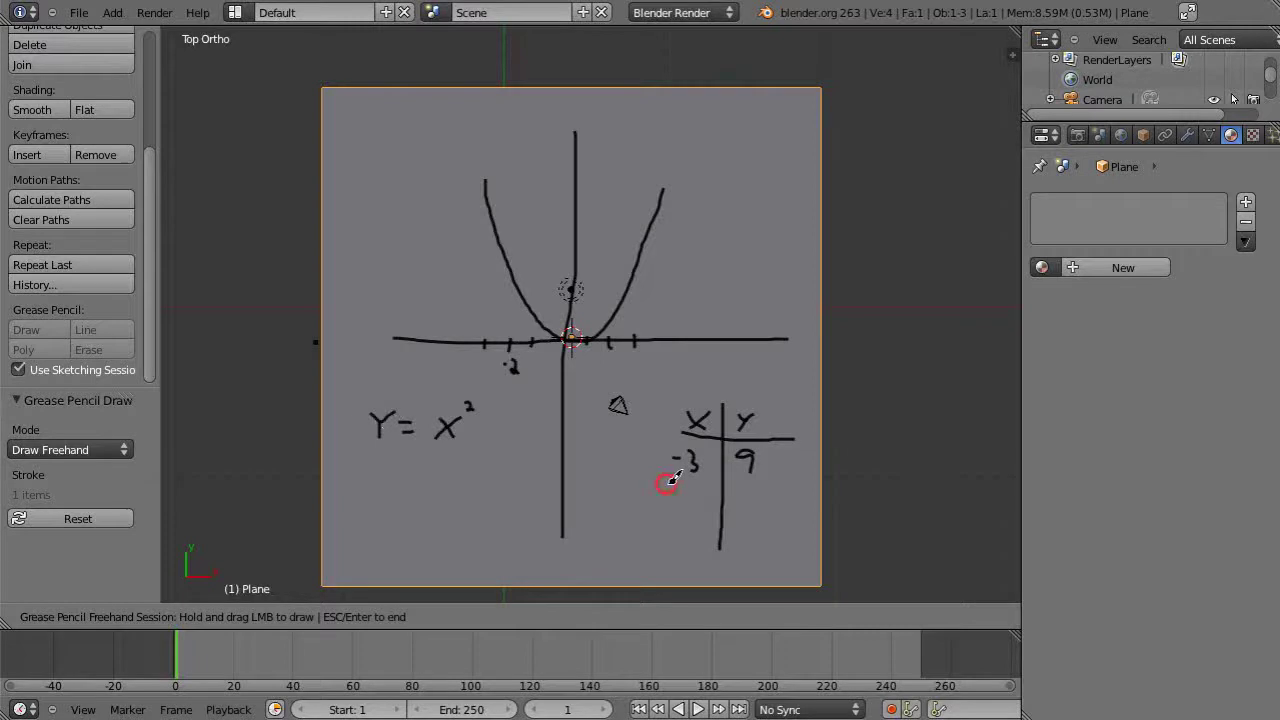
mouse_move(667, 483)
mouse_down()
mouse_move(692, 484)
mouse_move(687, 495)
mouse_move(750, 482)
mouse_move(748, 496)
mouse_up()
mouse_move(674, 512)
mouse_down()
mouse_move(745, 518)
mouse_move(696, 530)
mouse_move(740, 535)
mouse_move(698, 551)
mouse_move(697, 531)
mouse_move(737, 537)
mouse_move(748, 527)
mouse_move(738, 522)
mouse_move(742, 538)
mouse_move(747, 527)
mouse_up()
mouse_move(694, 560)
mouse_down()
mouse_move(706, 572)
mouse_move(746, 551)
mouse_move(744, 570)
mouse_up()
mouse_move(700, 568)
right_down()
mouse_move(738, 564)
mouse_move(744, 578)
right_up()
scroll(736, 430, down, 5)
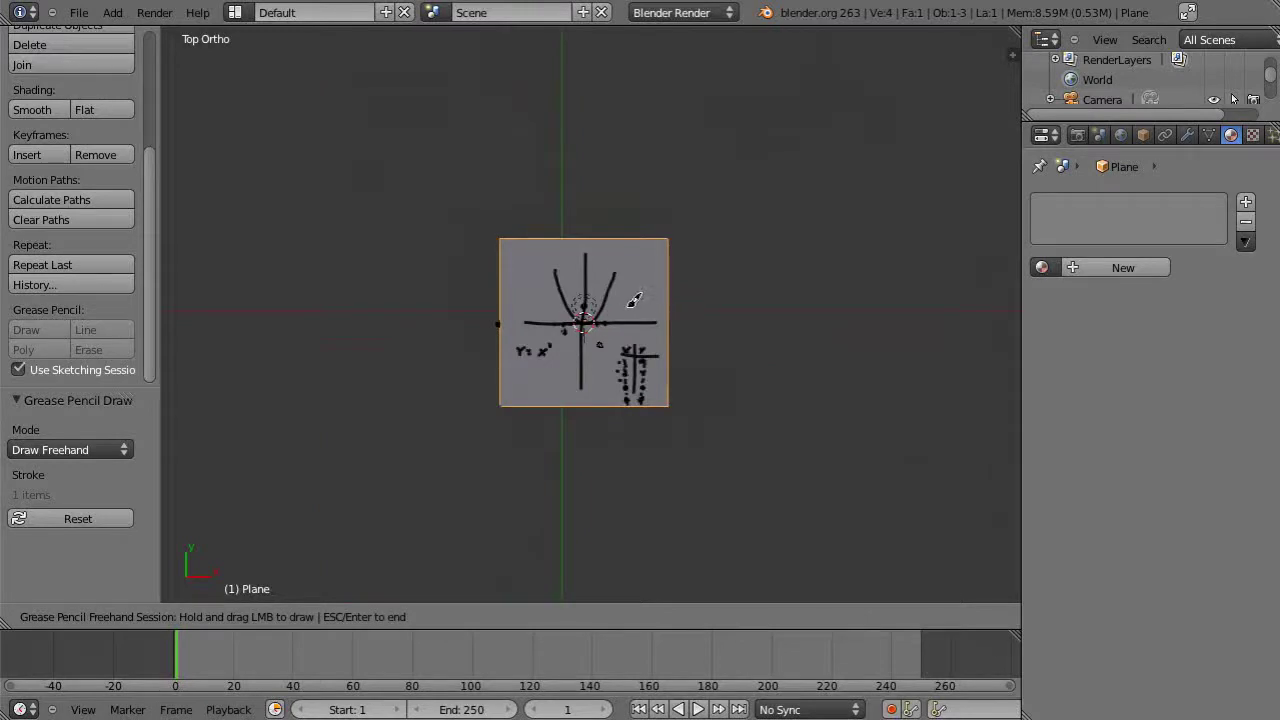
key(Escape)
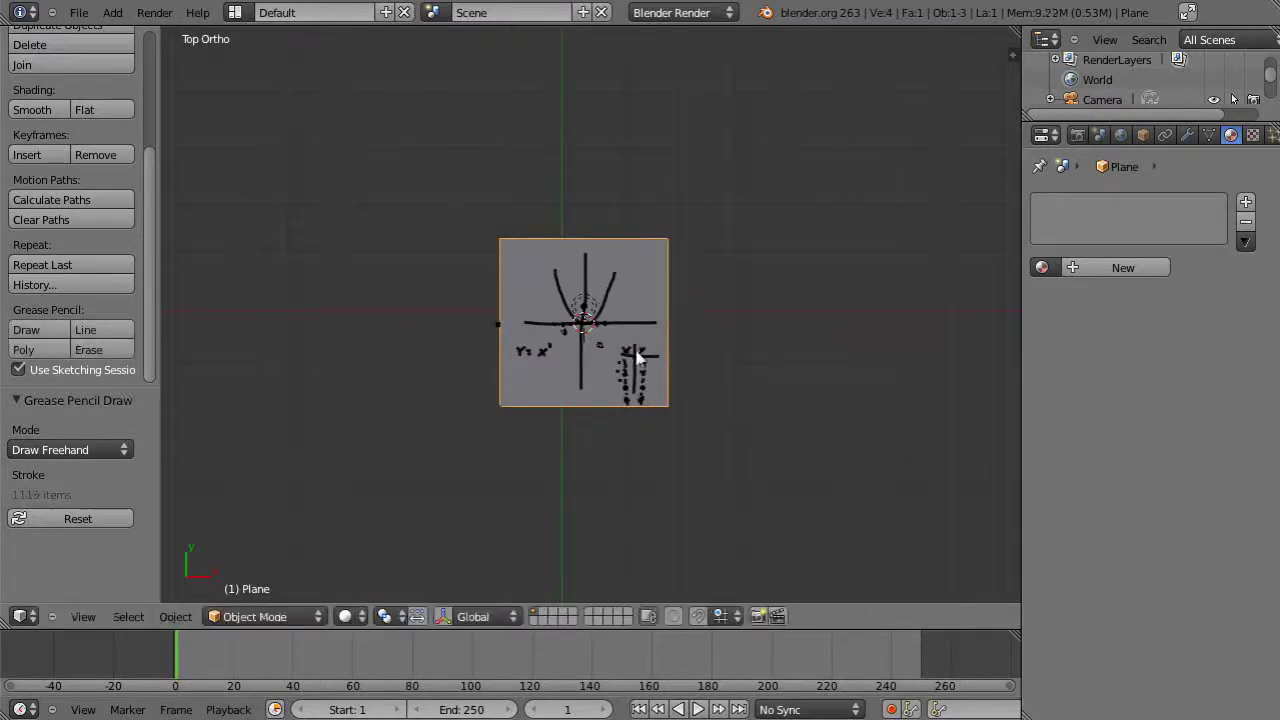
Move the plane about 200 units in the negative X direction and send it to layer 2.
click(443, 616)
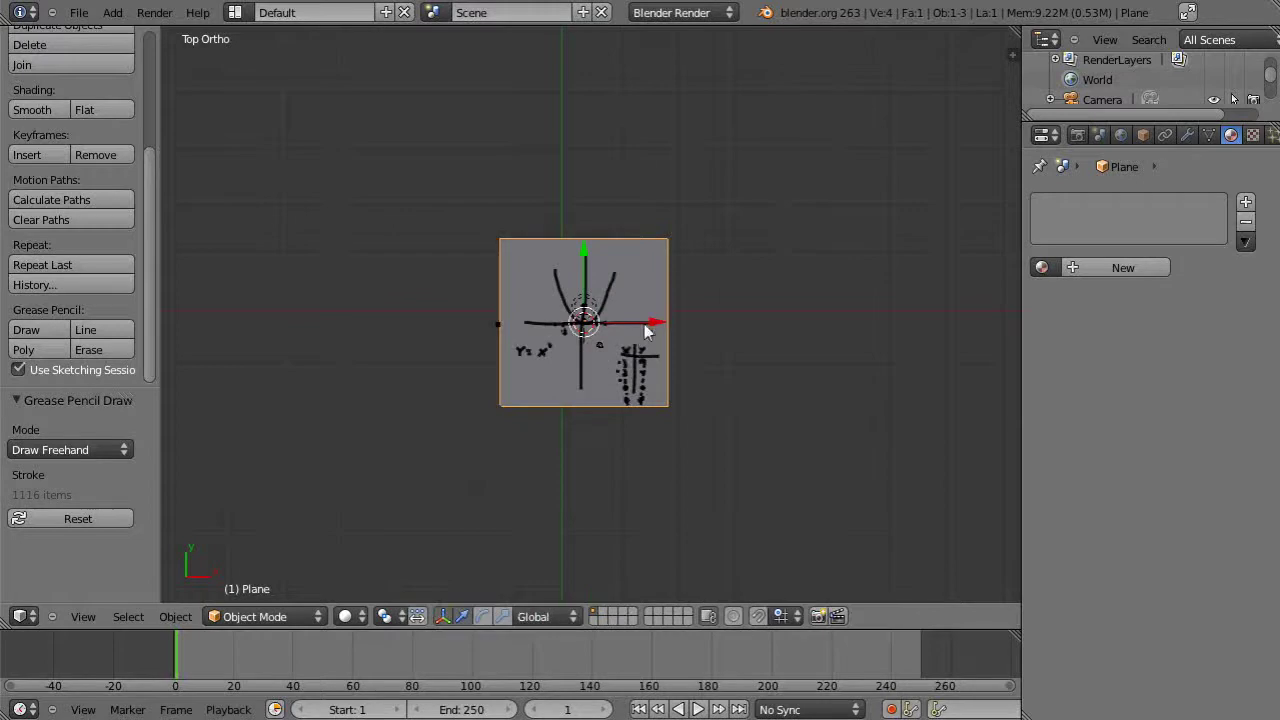
scroll(653, 338, down, 5)
drag(663, 323, 213, 368)
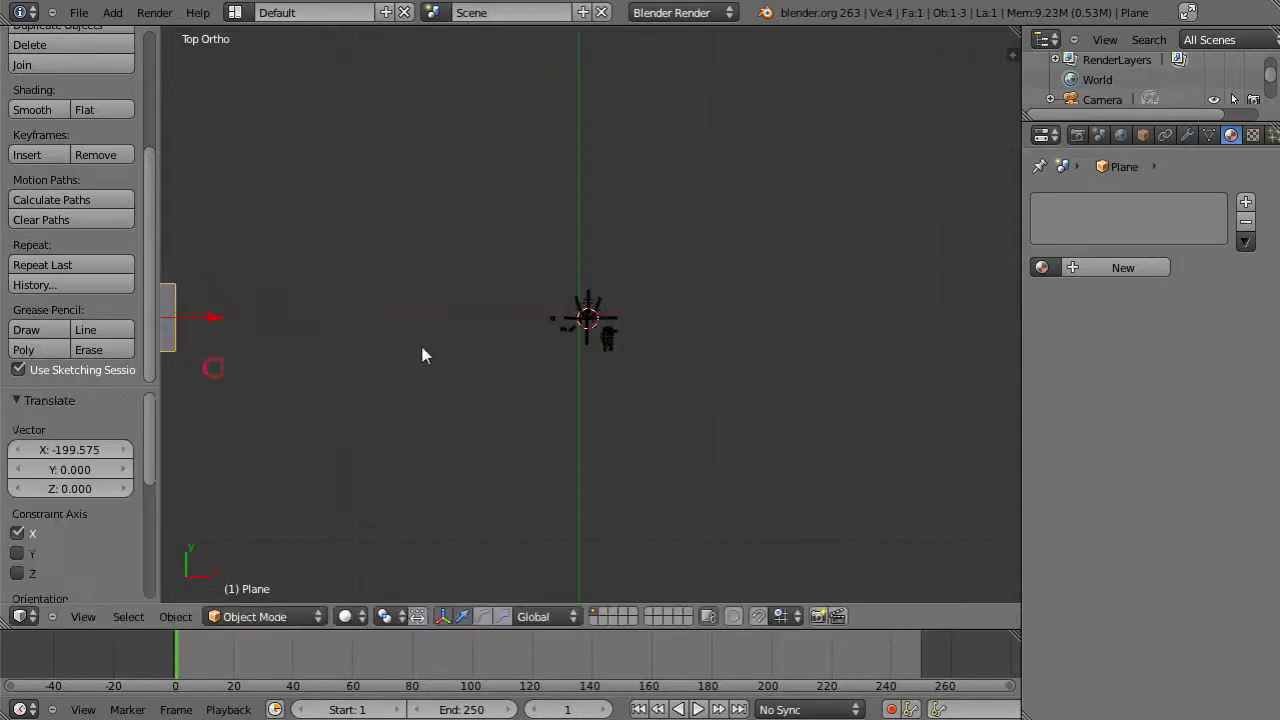
key(m)
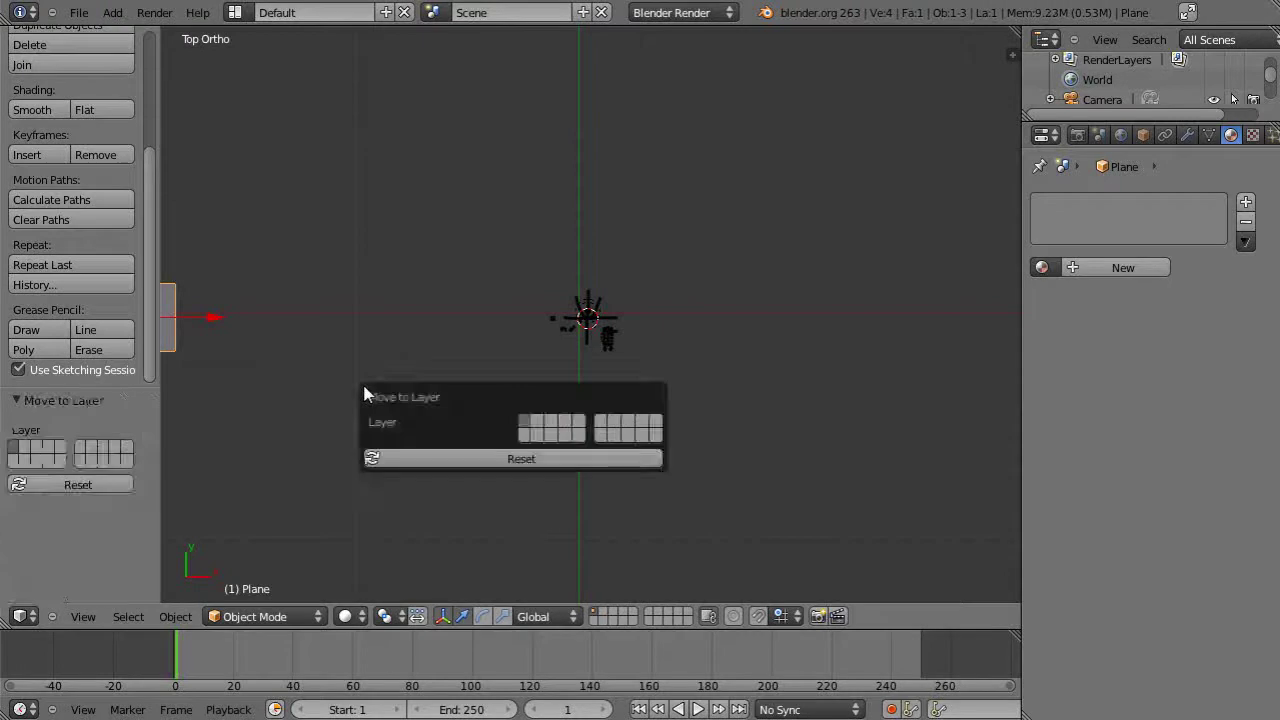
click(536, 424)
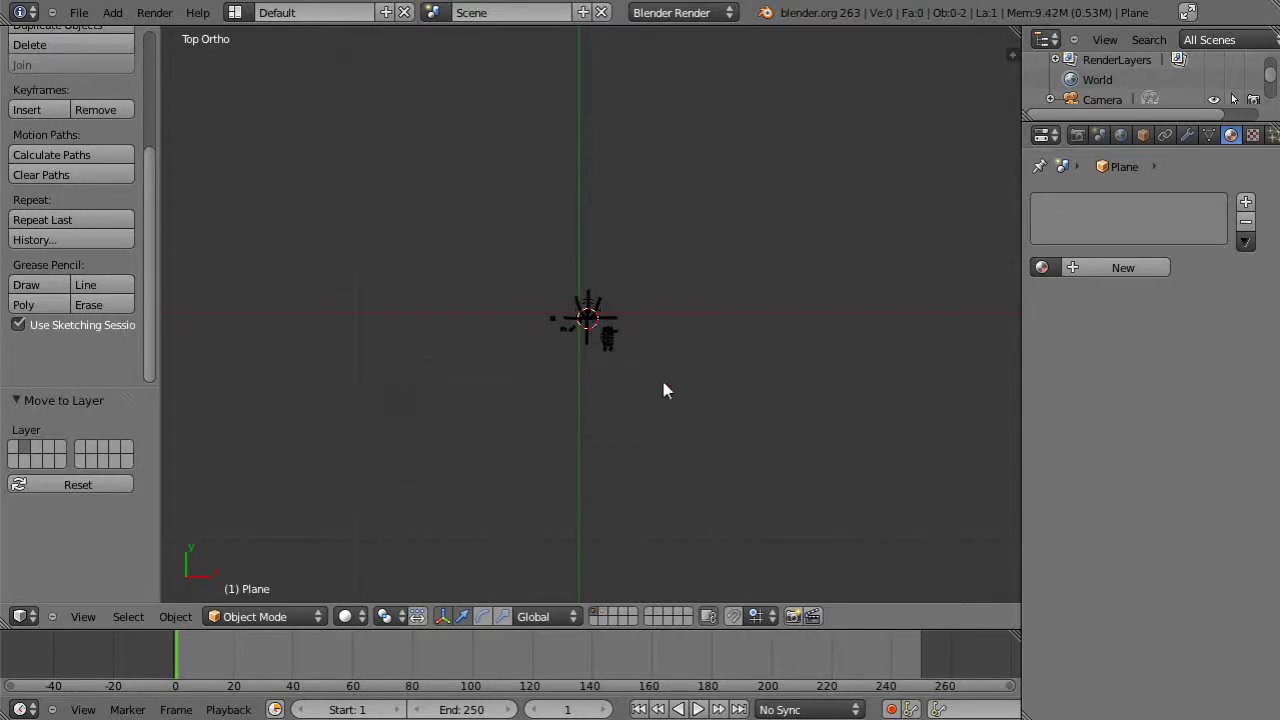
Delete the plane on layer 2 and return to layer 1.
scroll(663, 382, up, 9)
scroll(664, 381, down, 3)
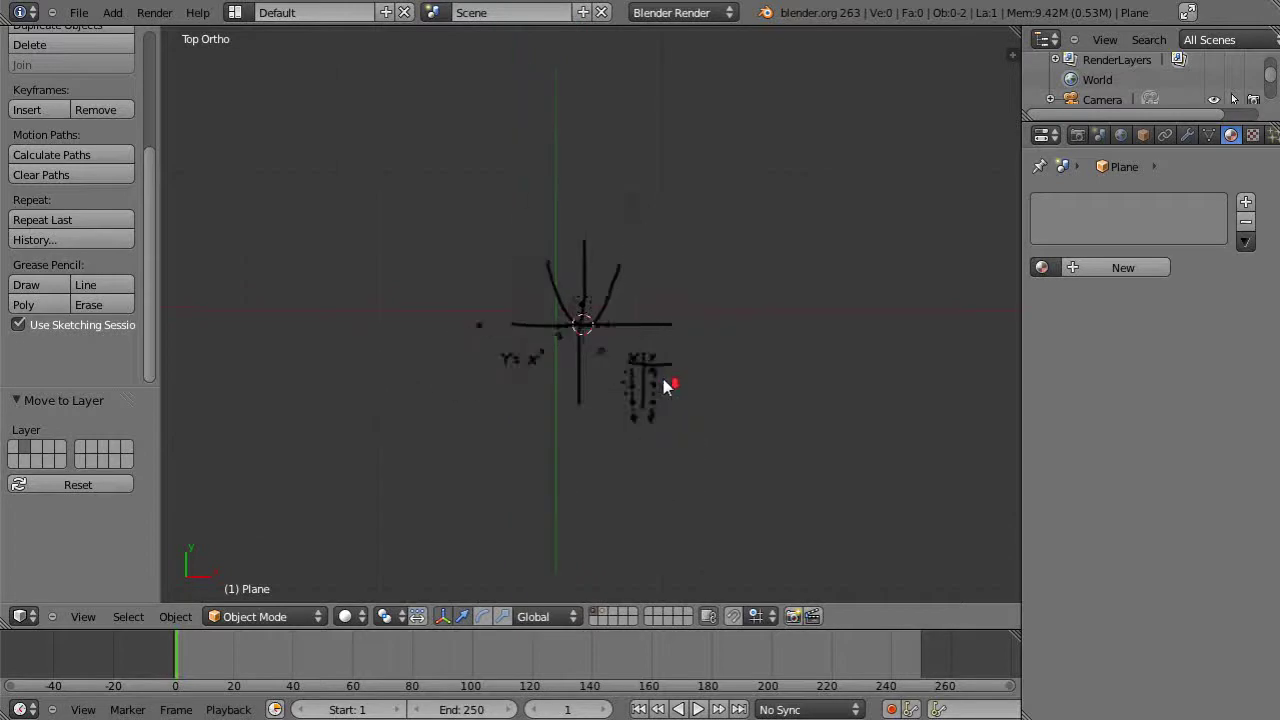
scroll(586, 366, down, 7)
scroll(586, 369, up, 5)
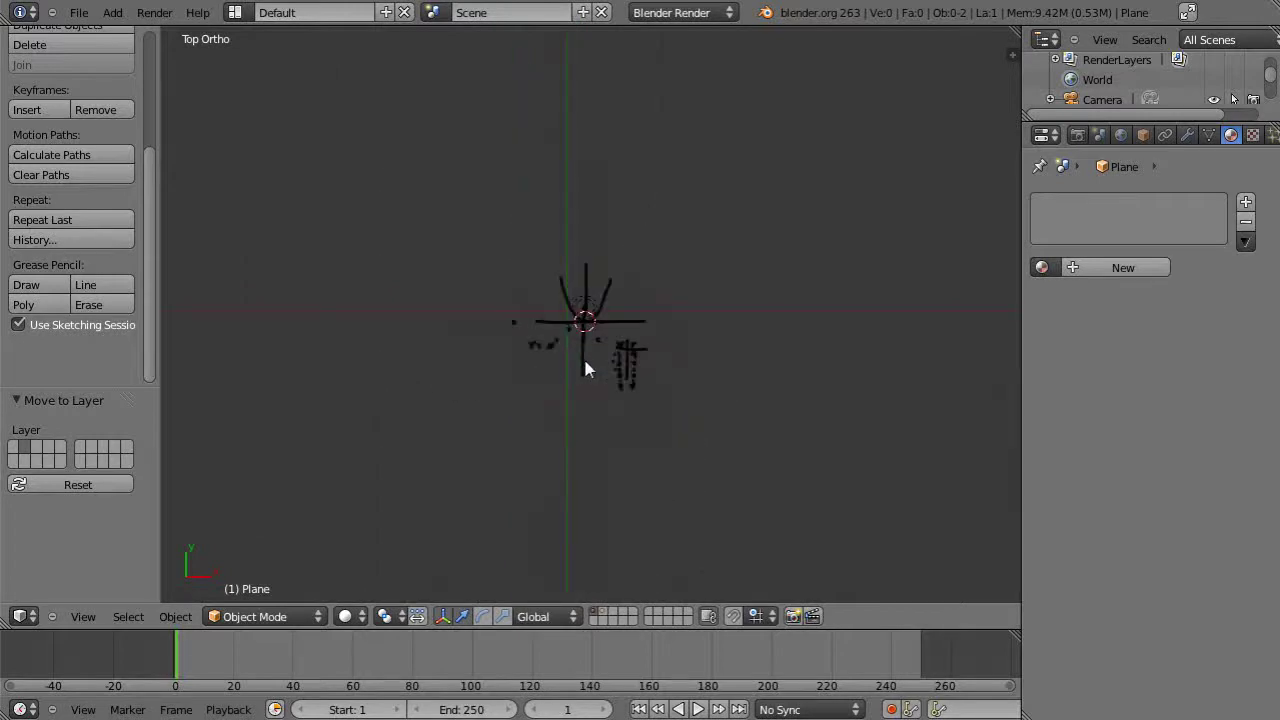
click(598, 613)
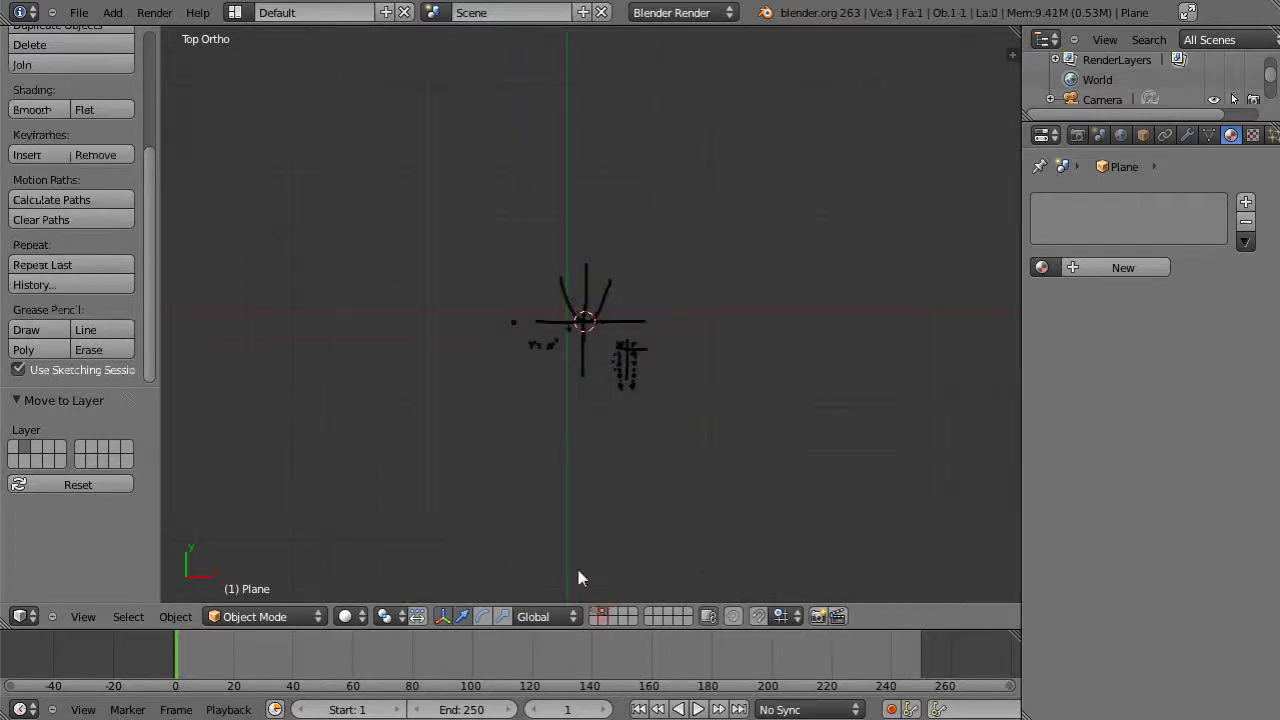
scroll(371, 403, down, 3)
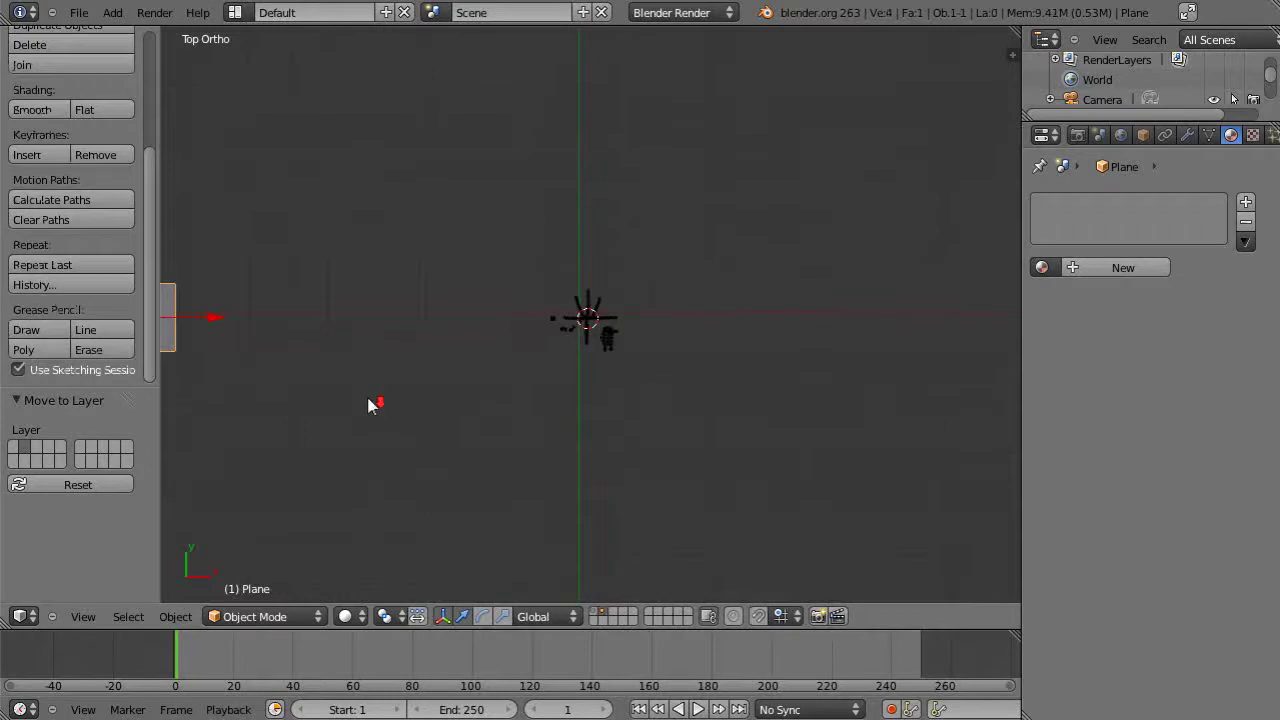
key(x)
click(194, 361)
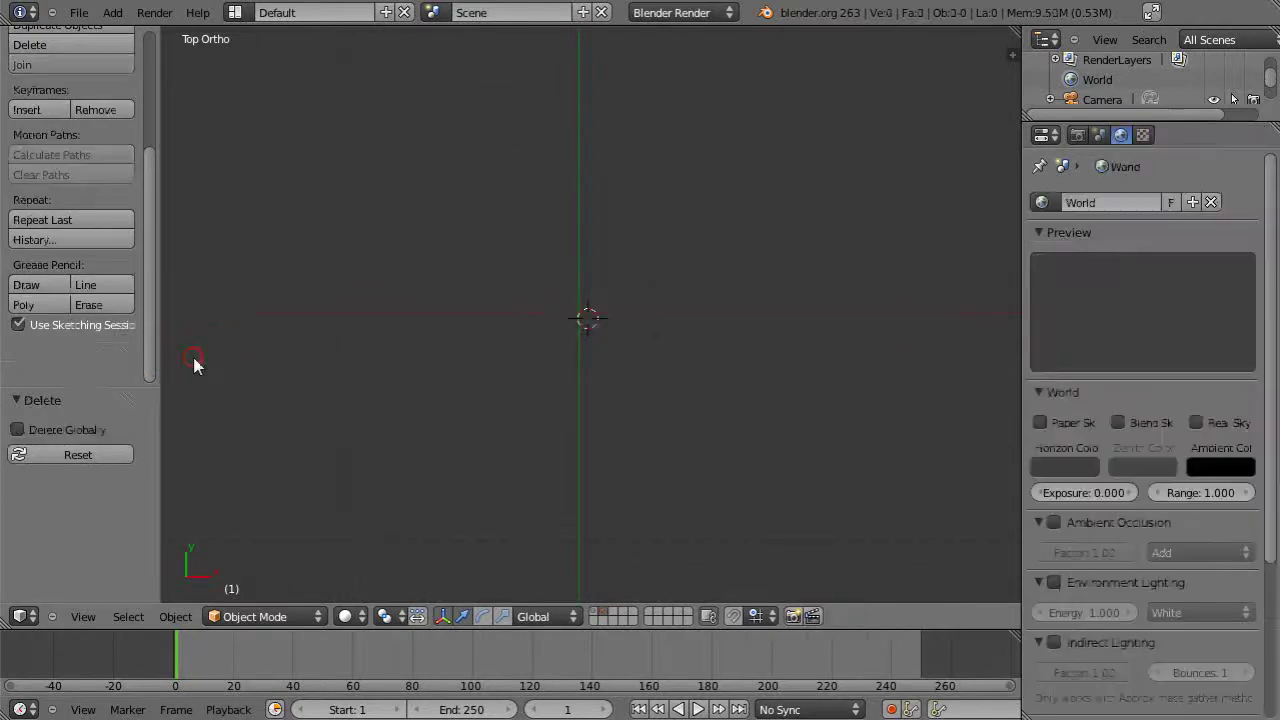
click(598, 616)
scroll(671, 434, up, 5)
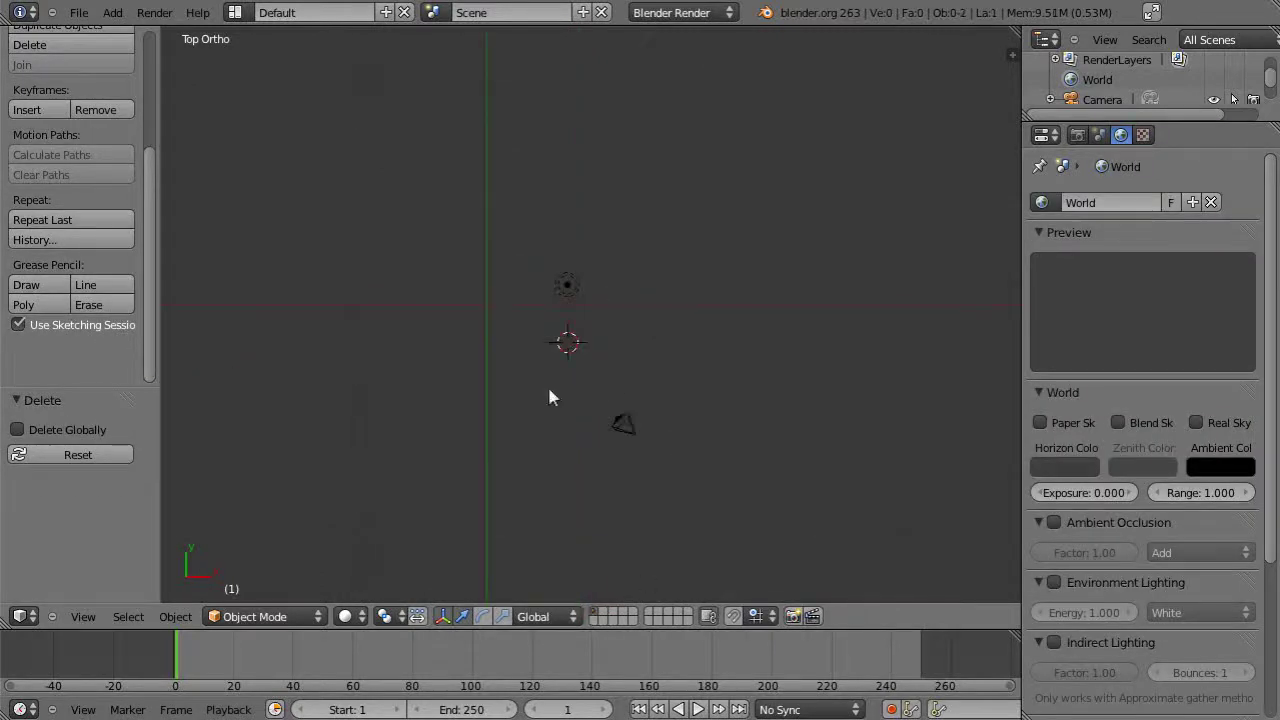
Snap the 3D cursor to the scene centre and add a plane at the origin.
ctrl+scroll(657, 400, up, 3)
scroll(602, 340, up, 4)
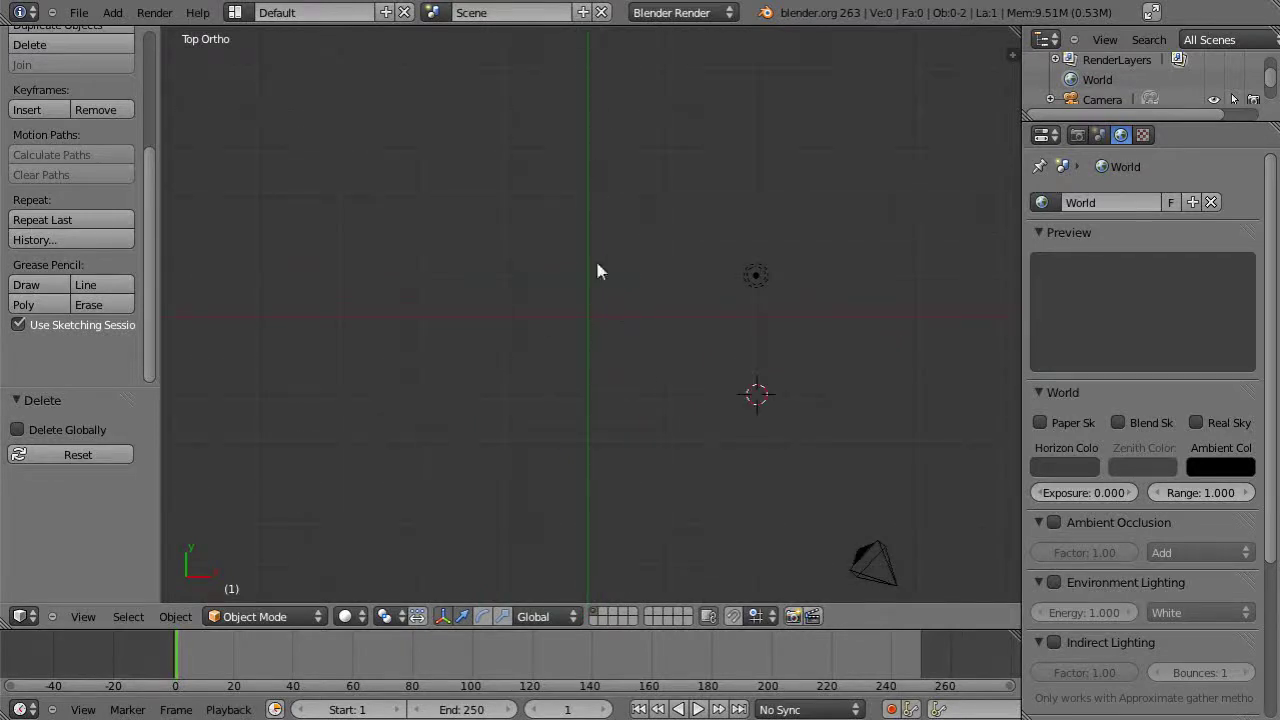
key(shift+s)
click(572, 352)
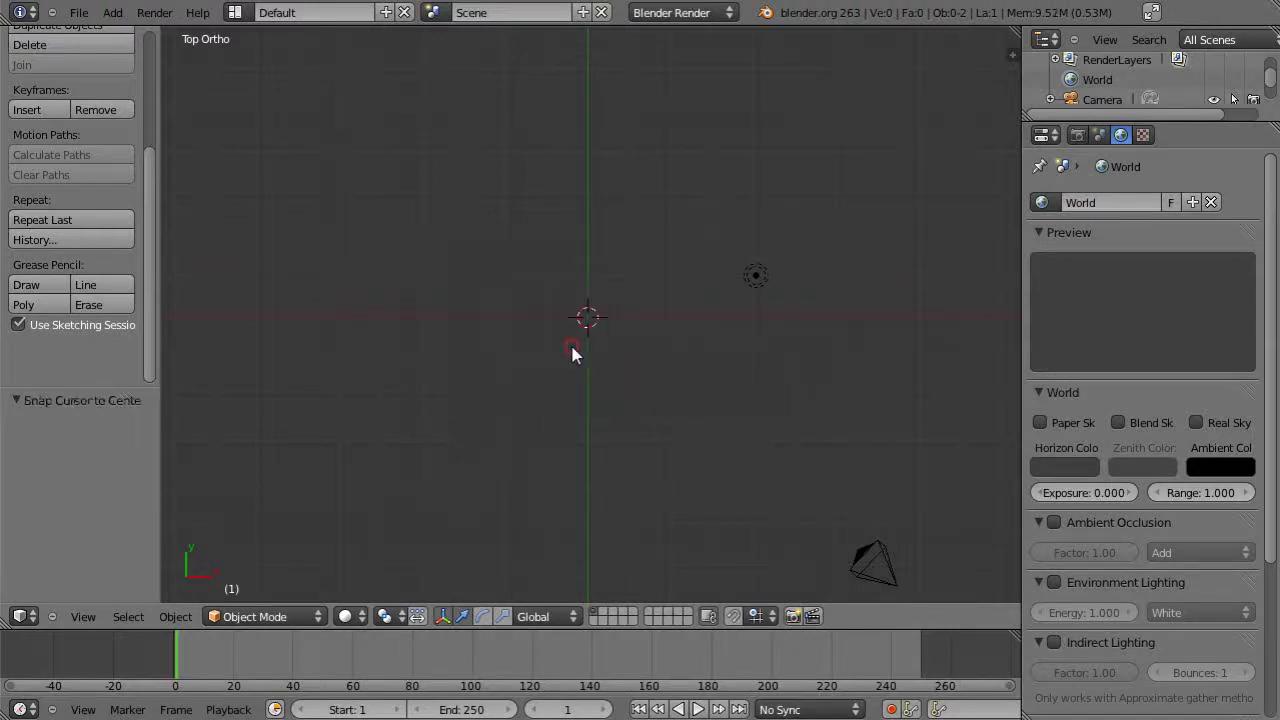
key(shift+a)
mouse_move(572, 347)
click(630, 347)
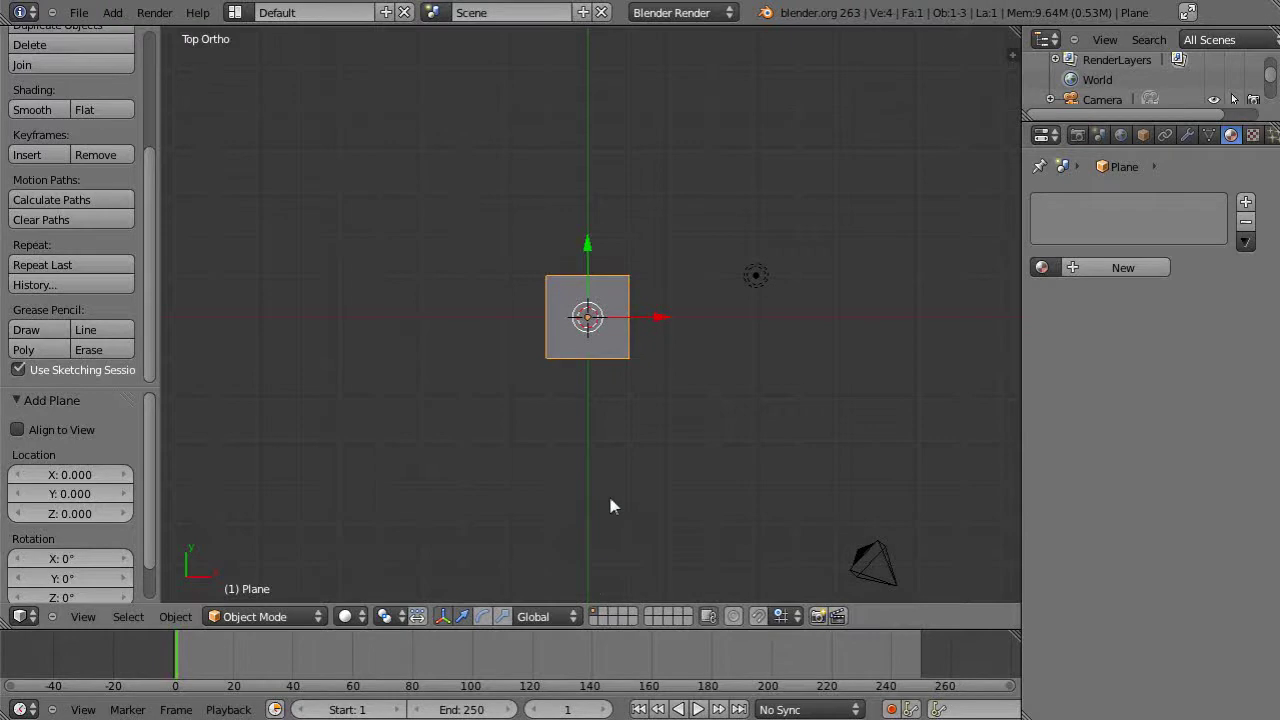
Separate the plane's corner vertex at negative X and negative Y into its own object.
key(Tab)
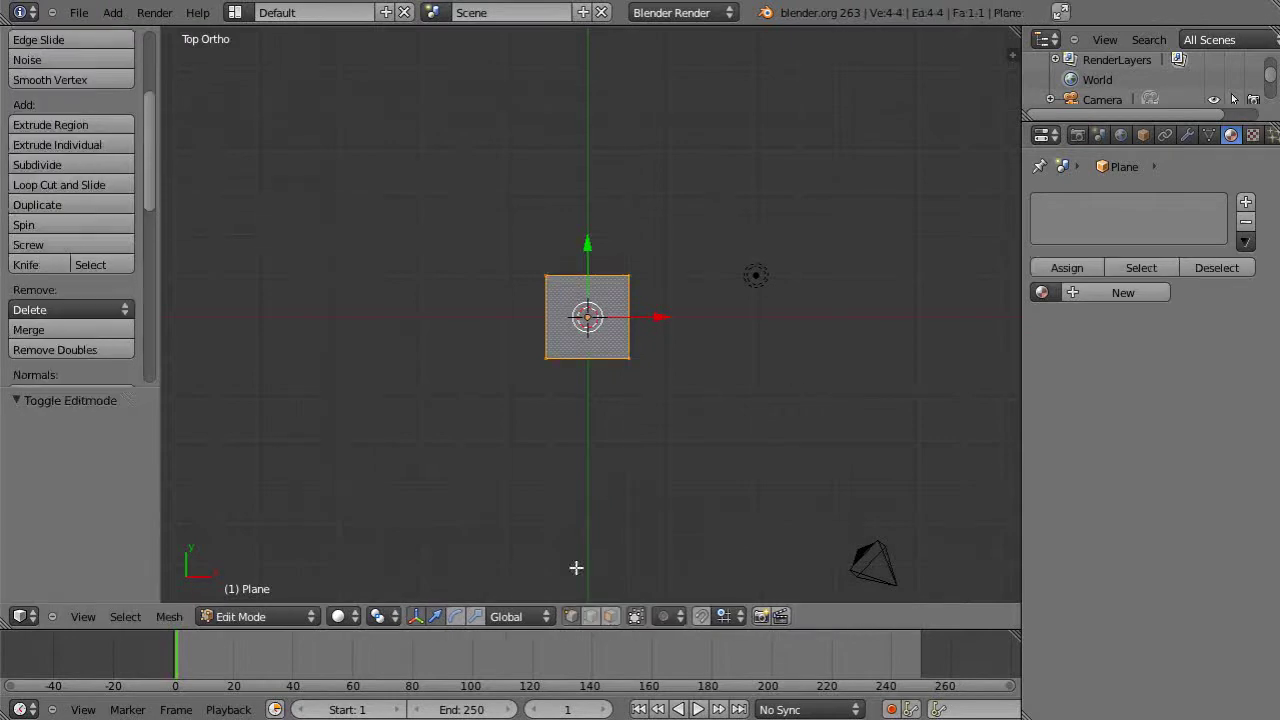
right_click(547, 358)
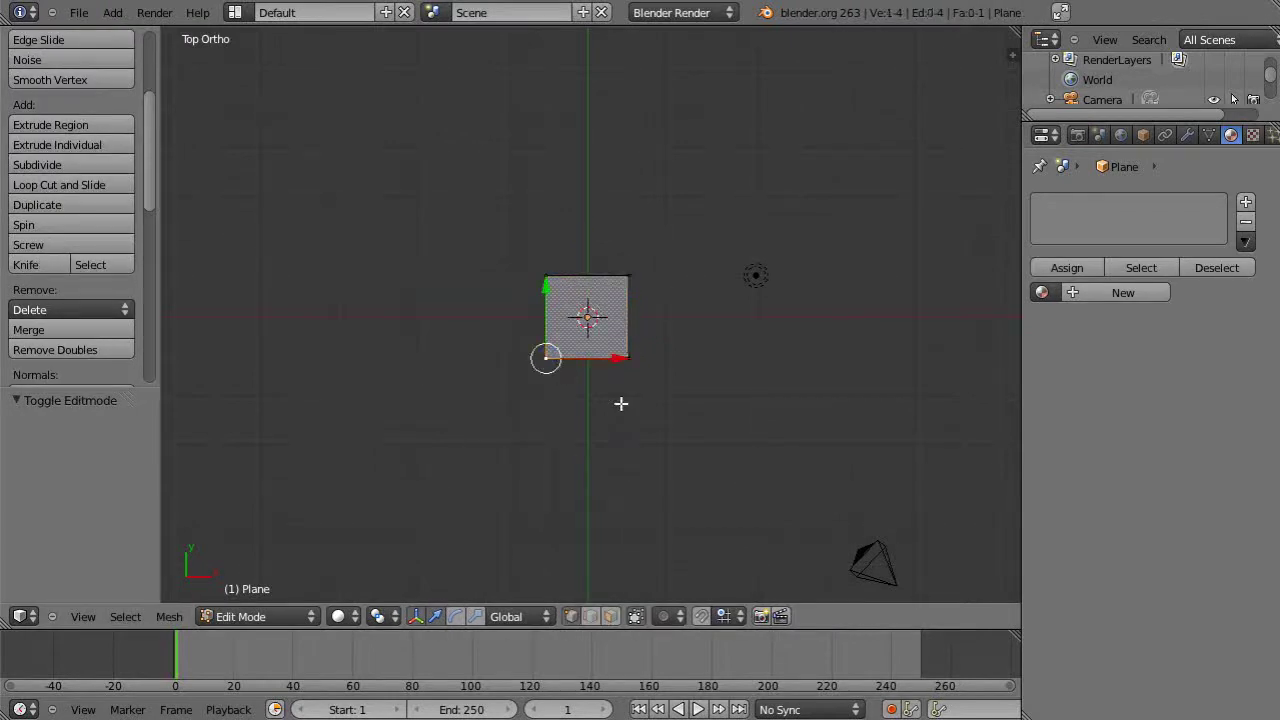
key(p)
click(620, 404)
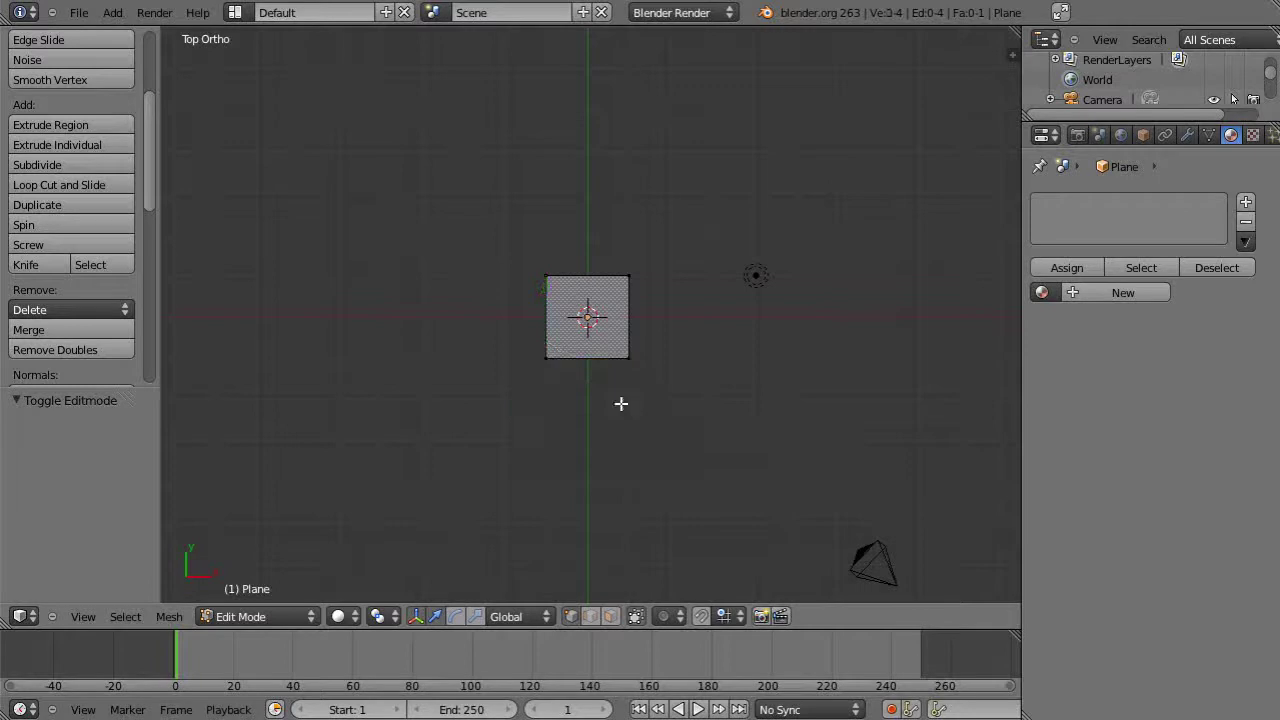
Return to Object Mode, delete the original plane and select the separated single-vertex object.
scroll(618, 331, up, 3)
scroll(618, 331, up, 2)
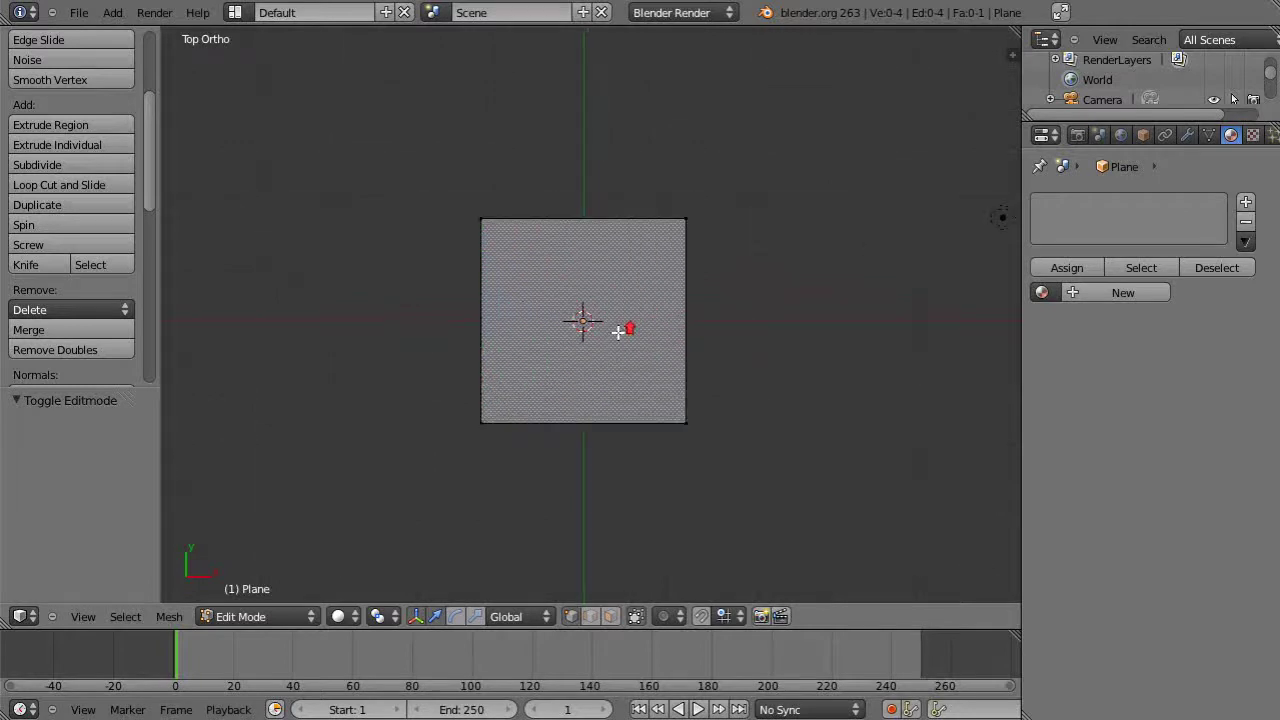
key(Tab)
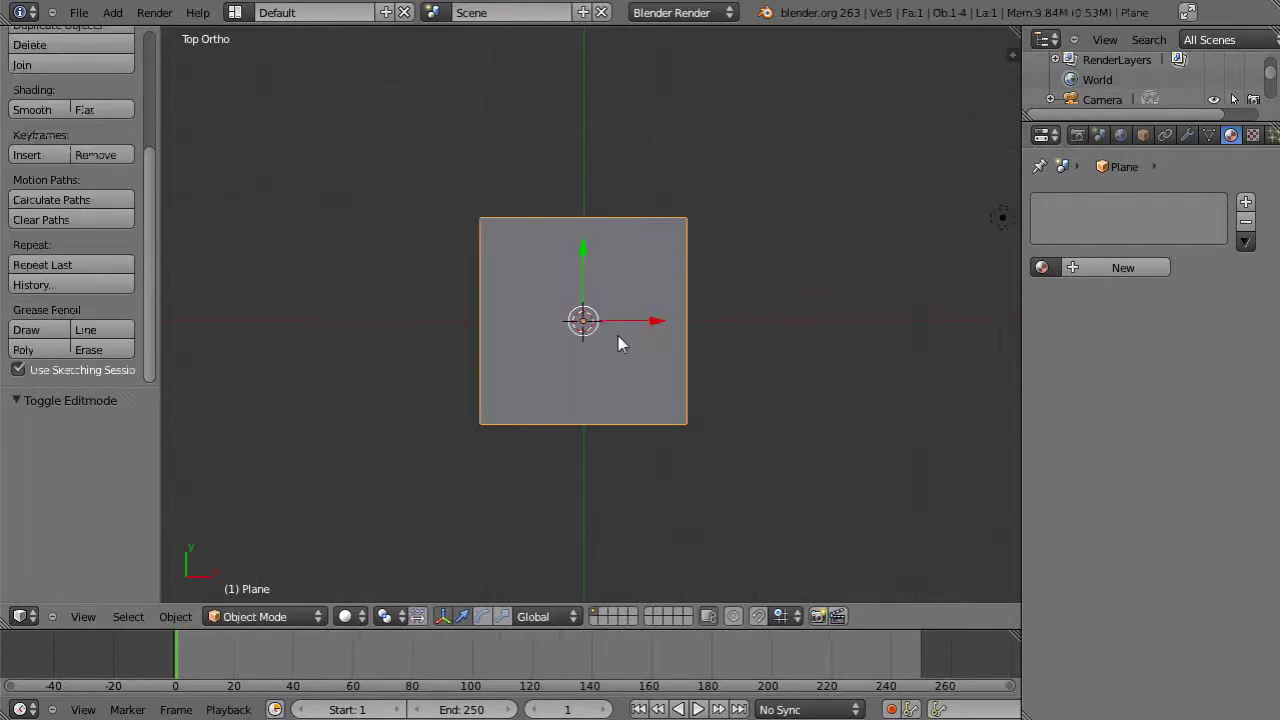
key(x)
click(618, 336)
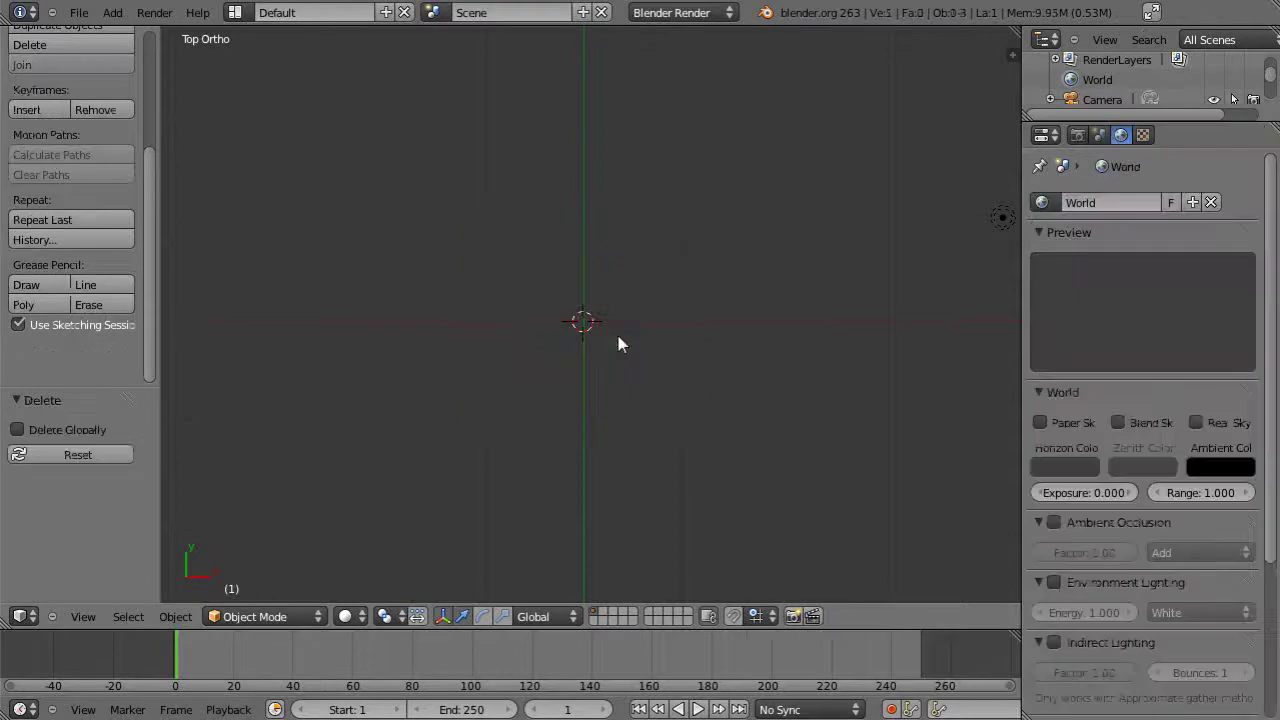
key(ctrl+z)
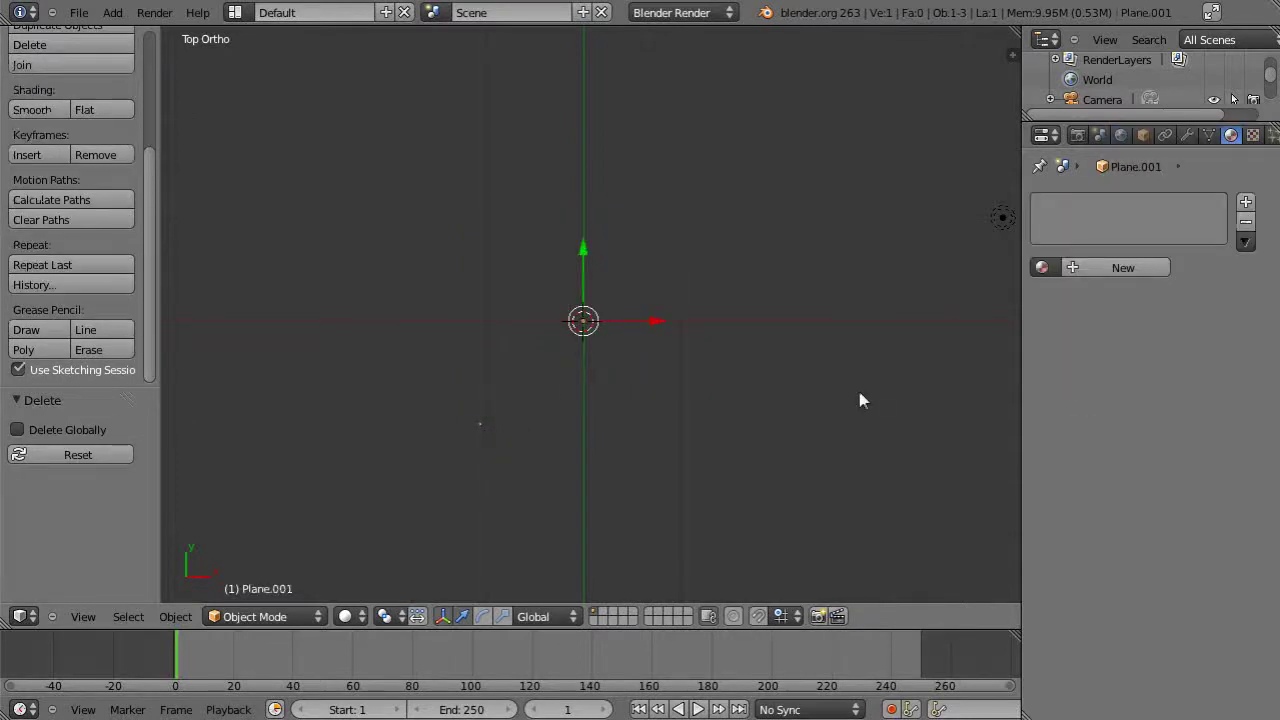
Place the separated vertex at the origin by setting its local X and Y coordinates to 0 in Edit Mode.
key(n)
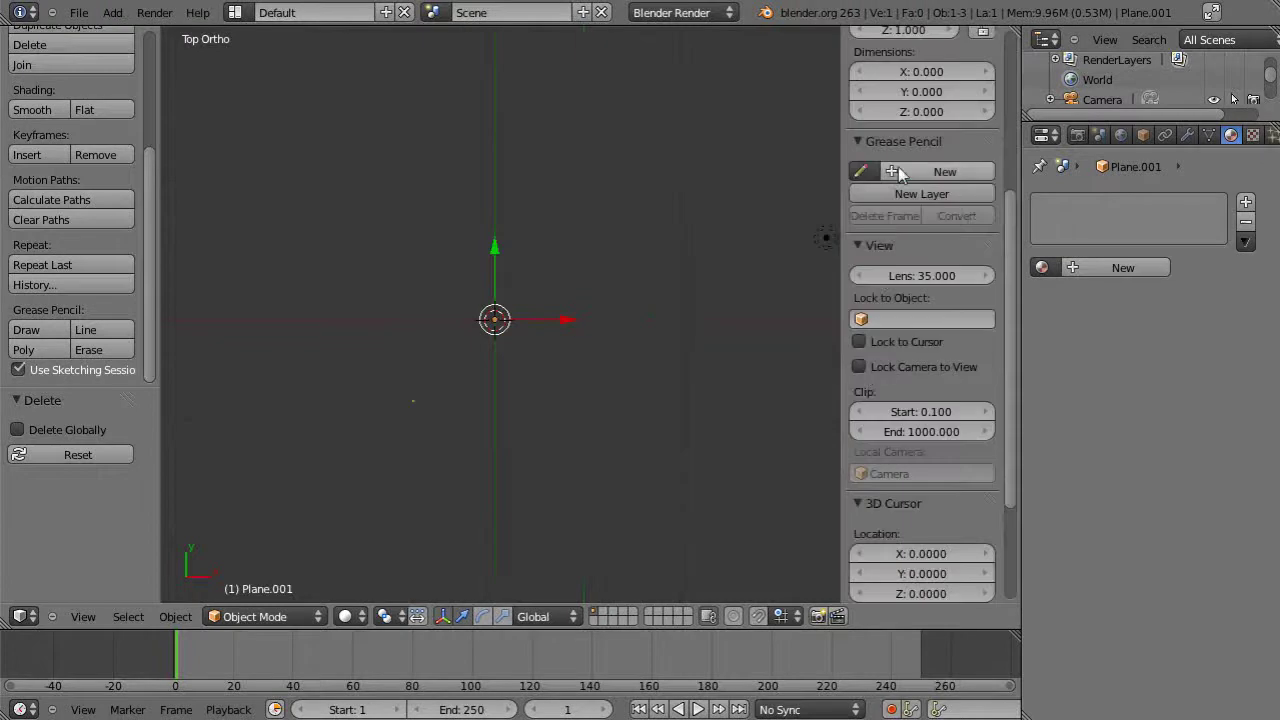
scroll(890, 175, up, 6)
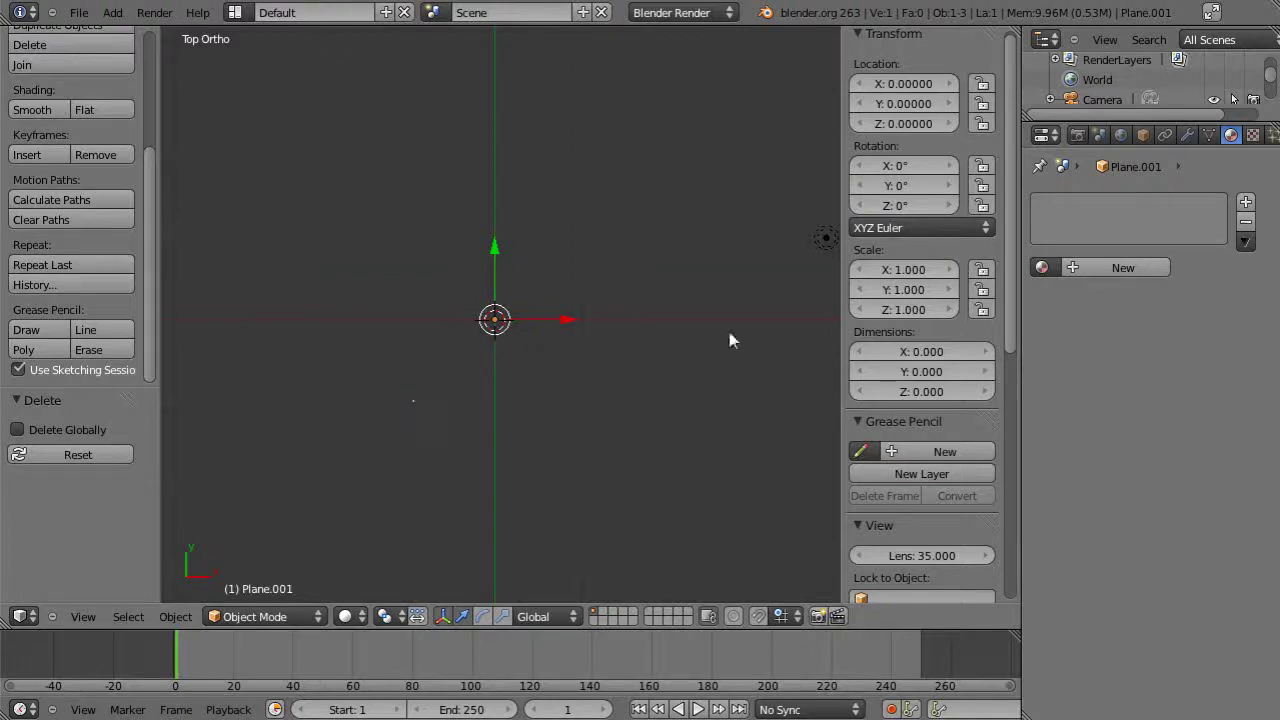
key(Tab)
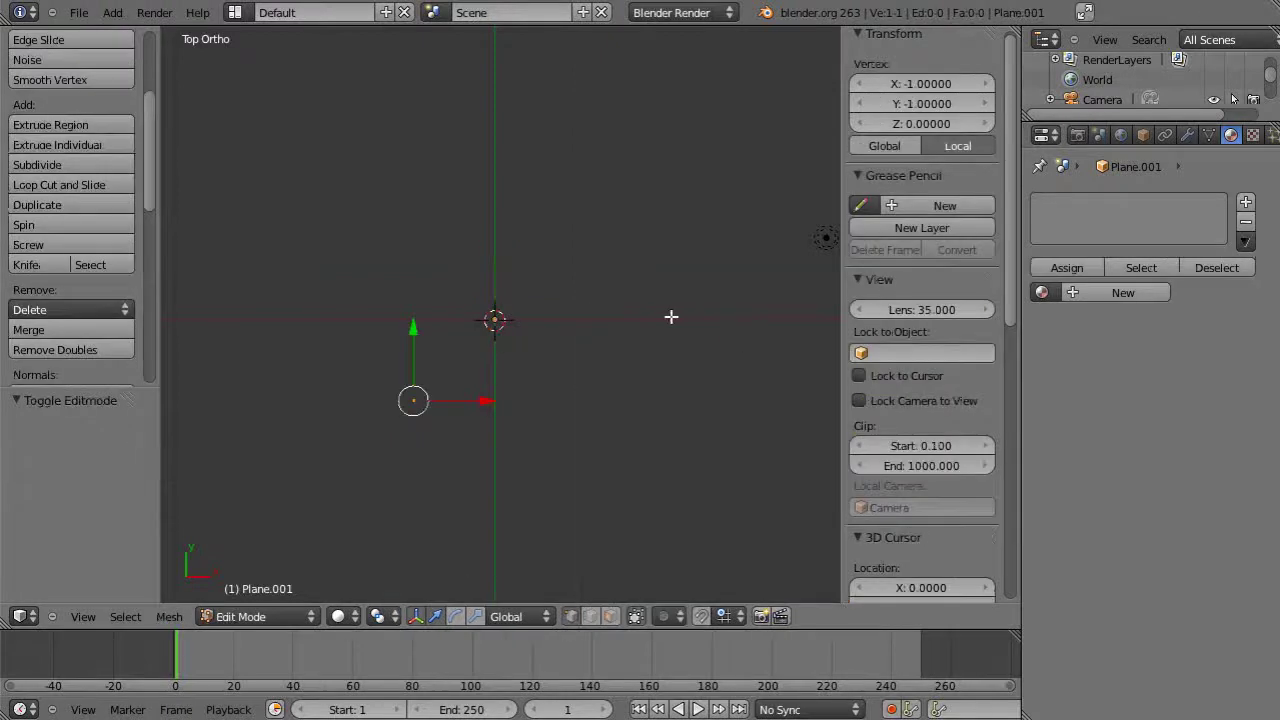
click(930, 85)
text(0)
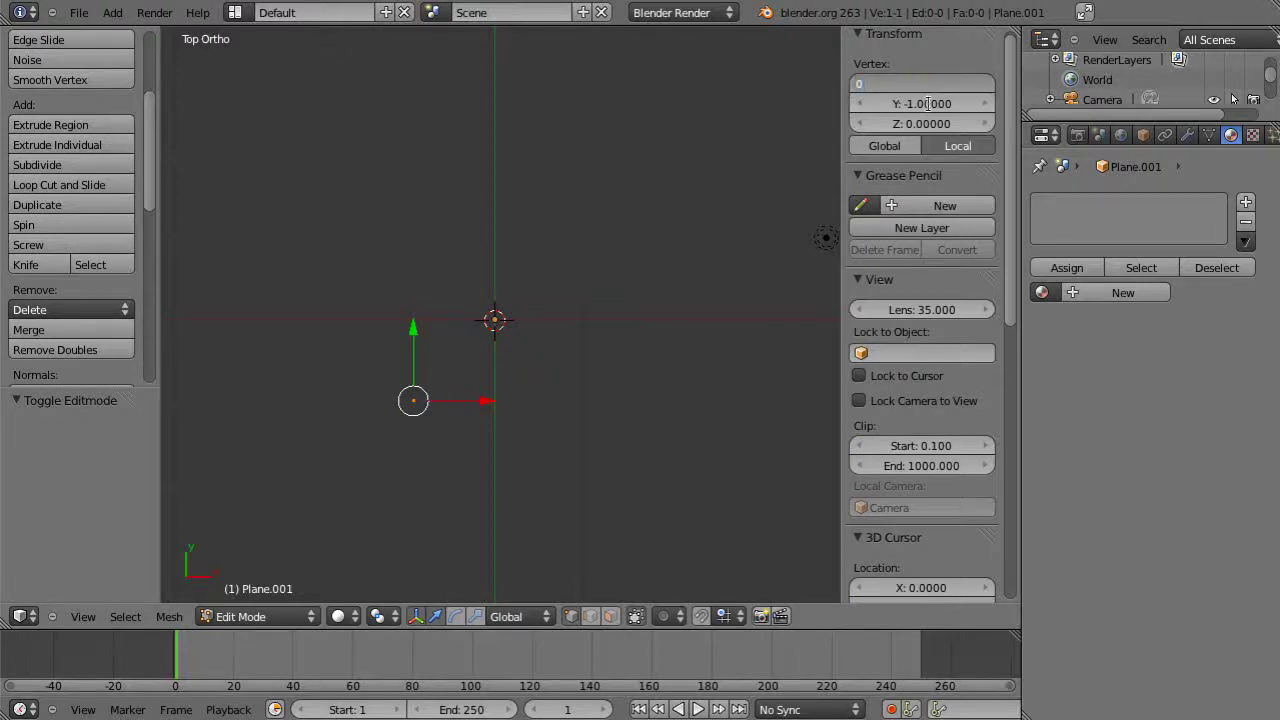
click(928, 104)
text(0)
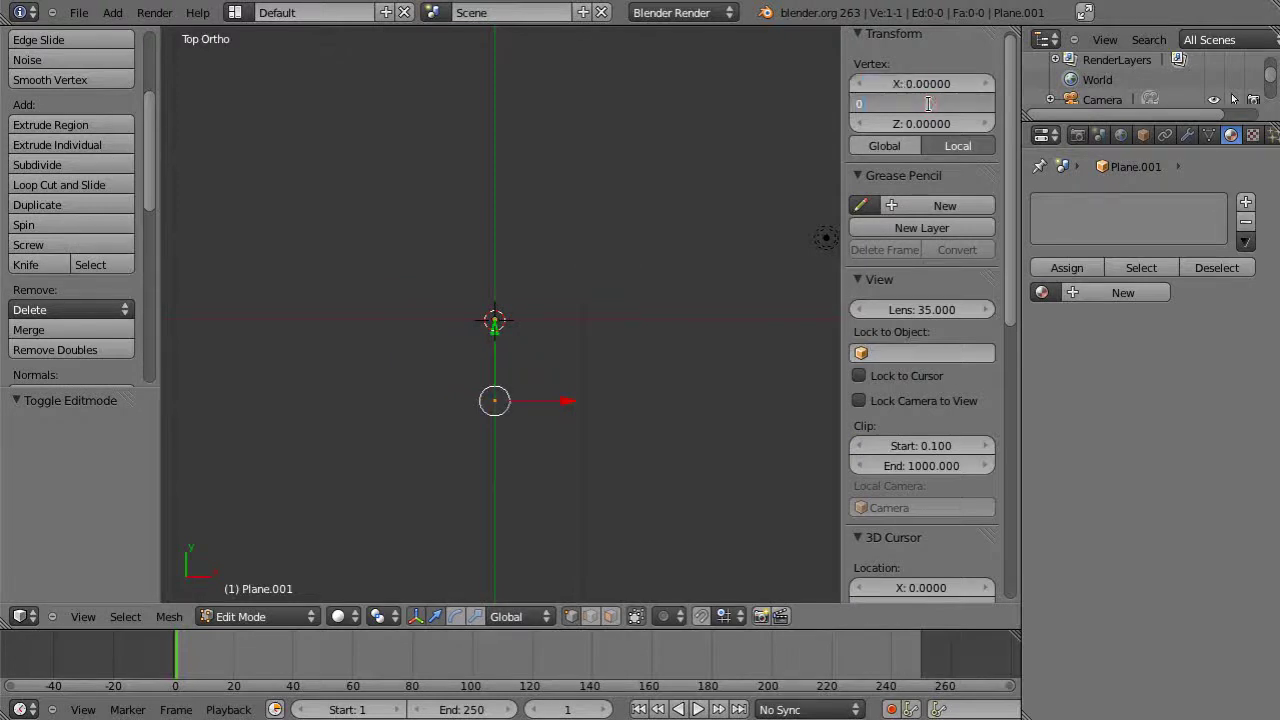
key(Return)
Turn on snapping and extrude the vertex four times in 0.1 increments along positive X, up to X 0.4.
shift+middle_drag(683, 285, 643, 341)
shift+middle_drag(563, 409, 548, 423)
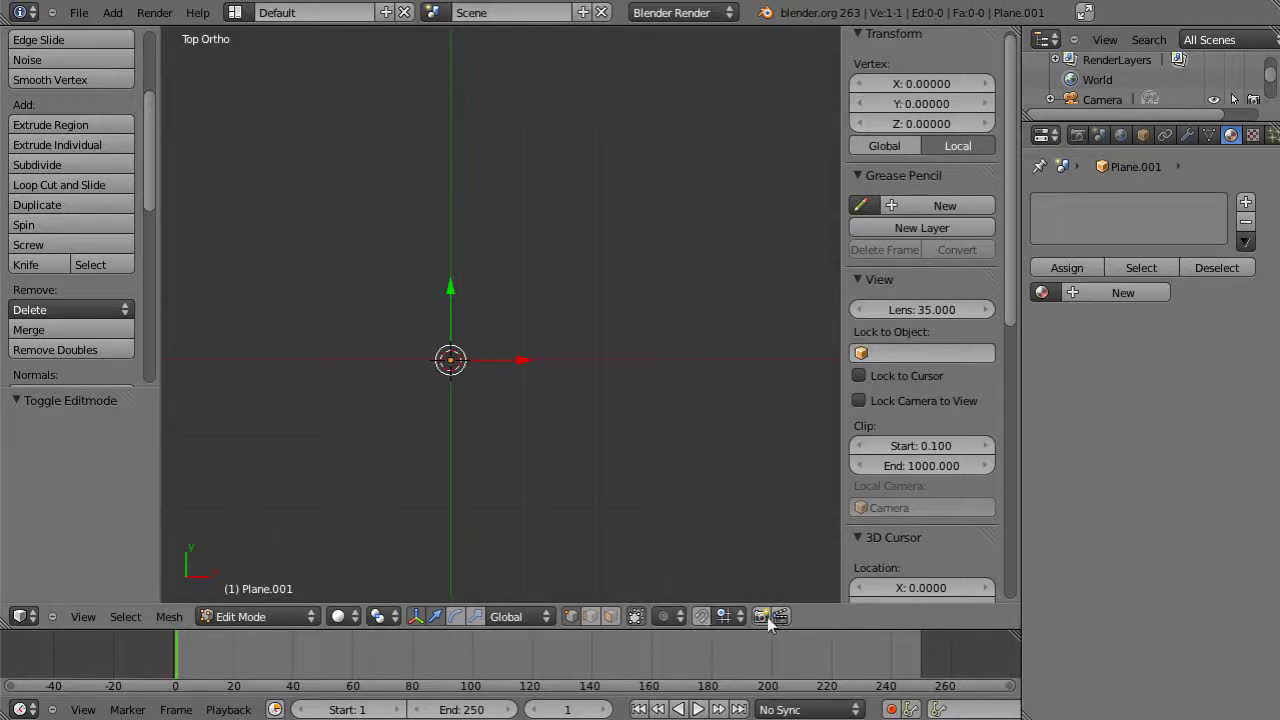
click(701, 616)
scroll(575, 383, down, 3)
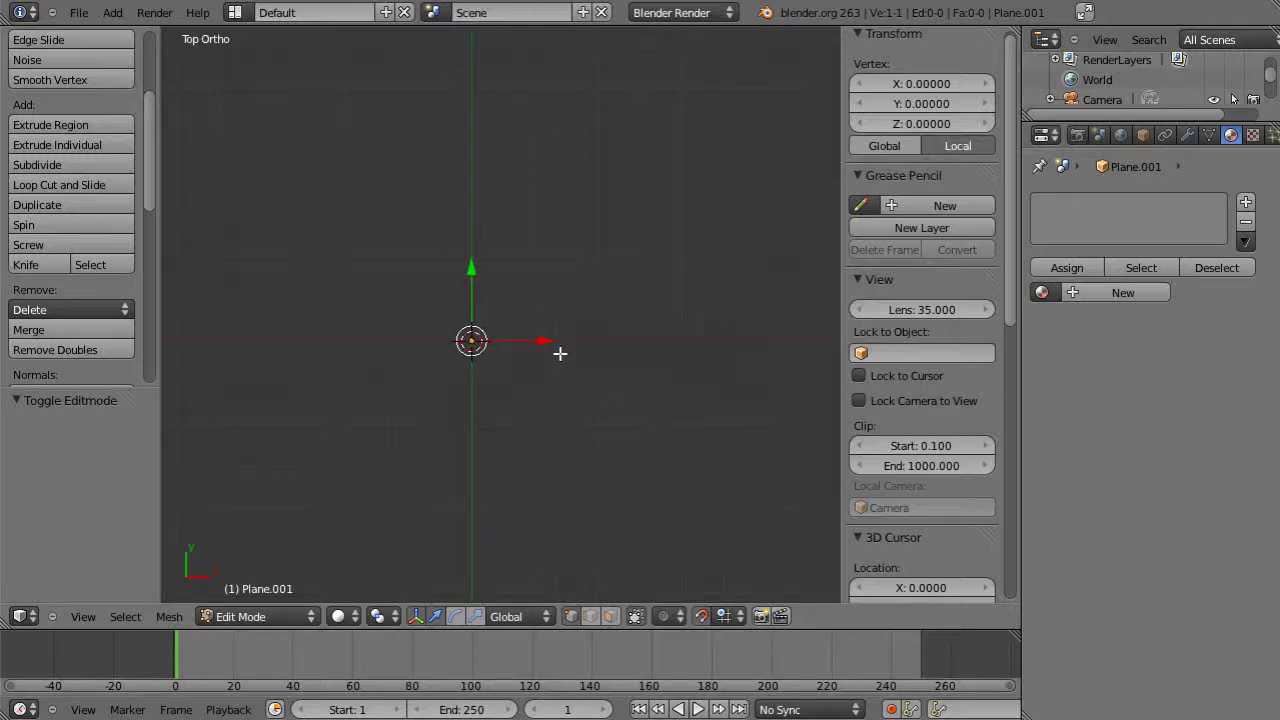
drag(560, 353, 585, 354)
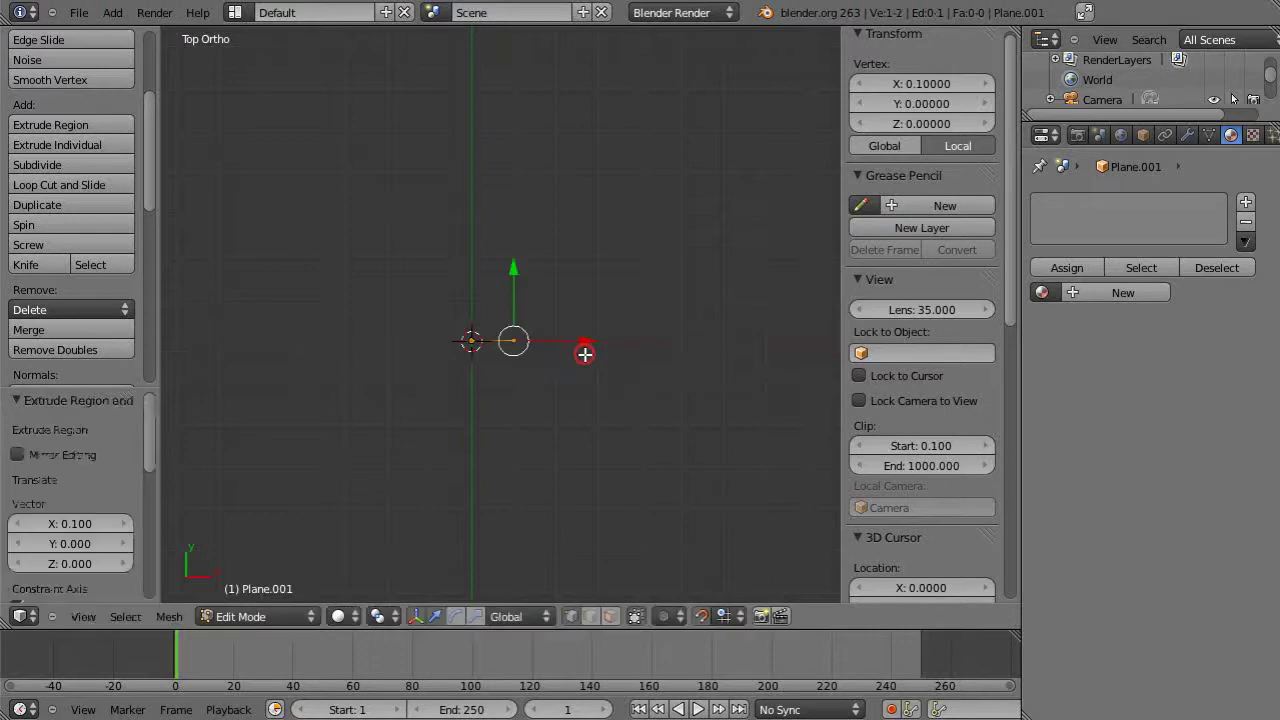
key(e)
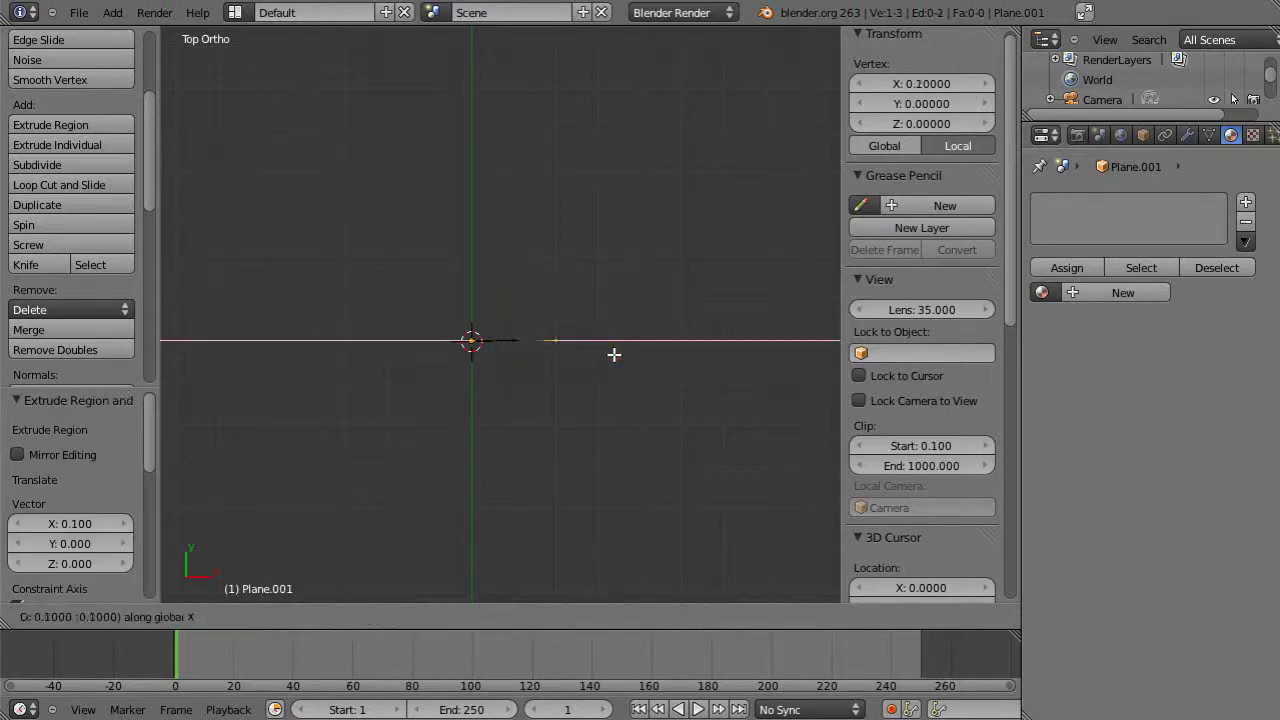
click(614, 354)
key(e)
click(642, 355)
key(e)
click(672, 352)
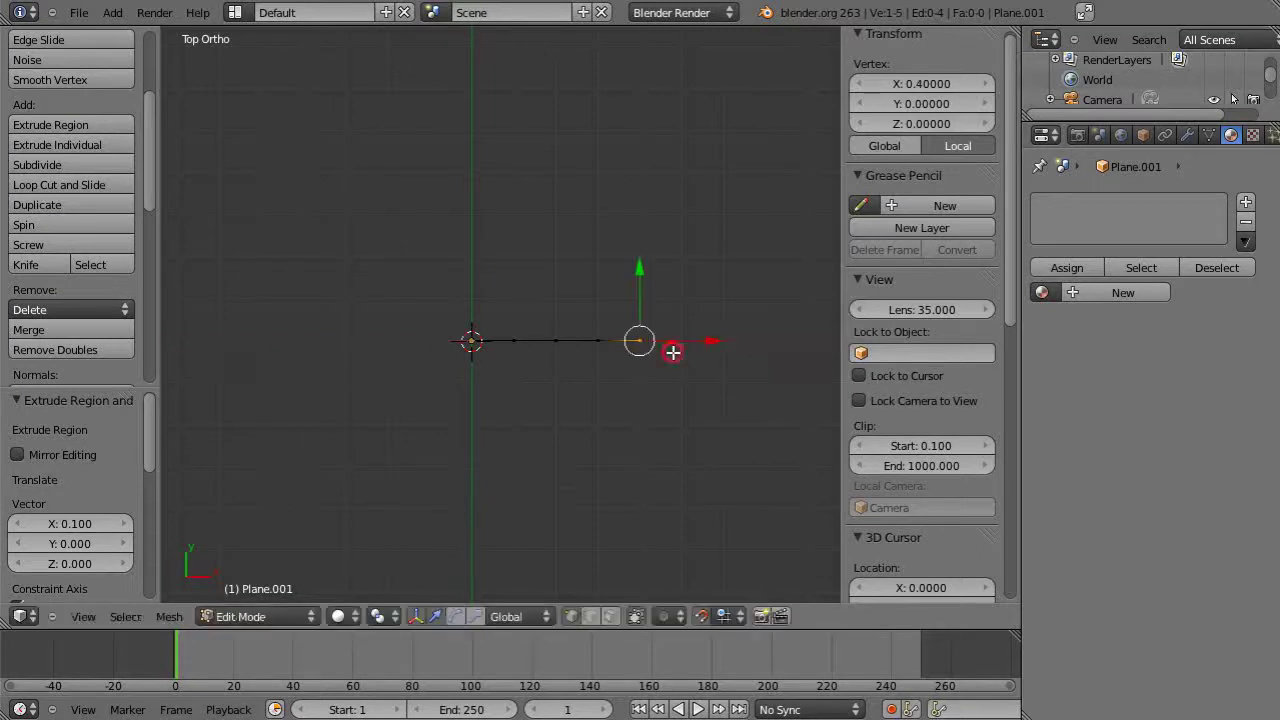
Extrude the origin vertex four times in 0.1 increments along negative X, down to X -0.4.
right_click(471, 341)
key(e)
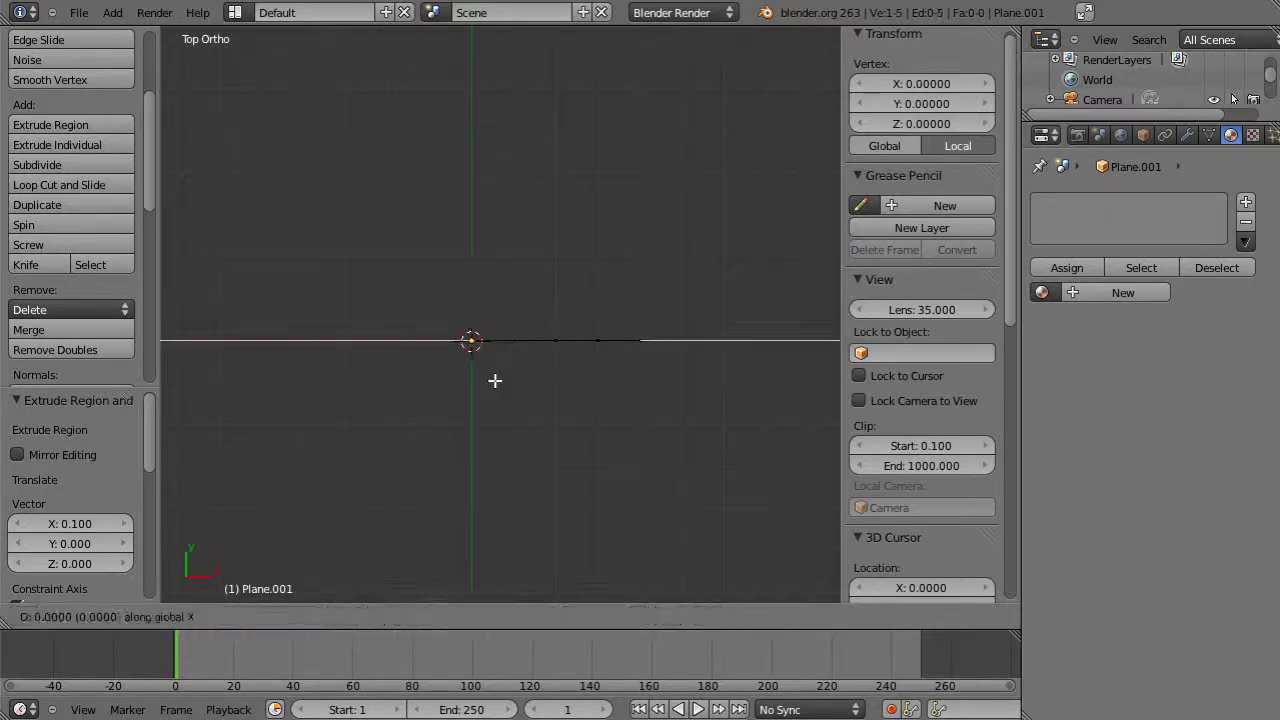
click(453, 380)
key(e)
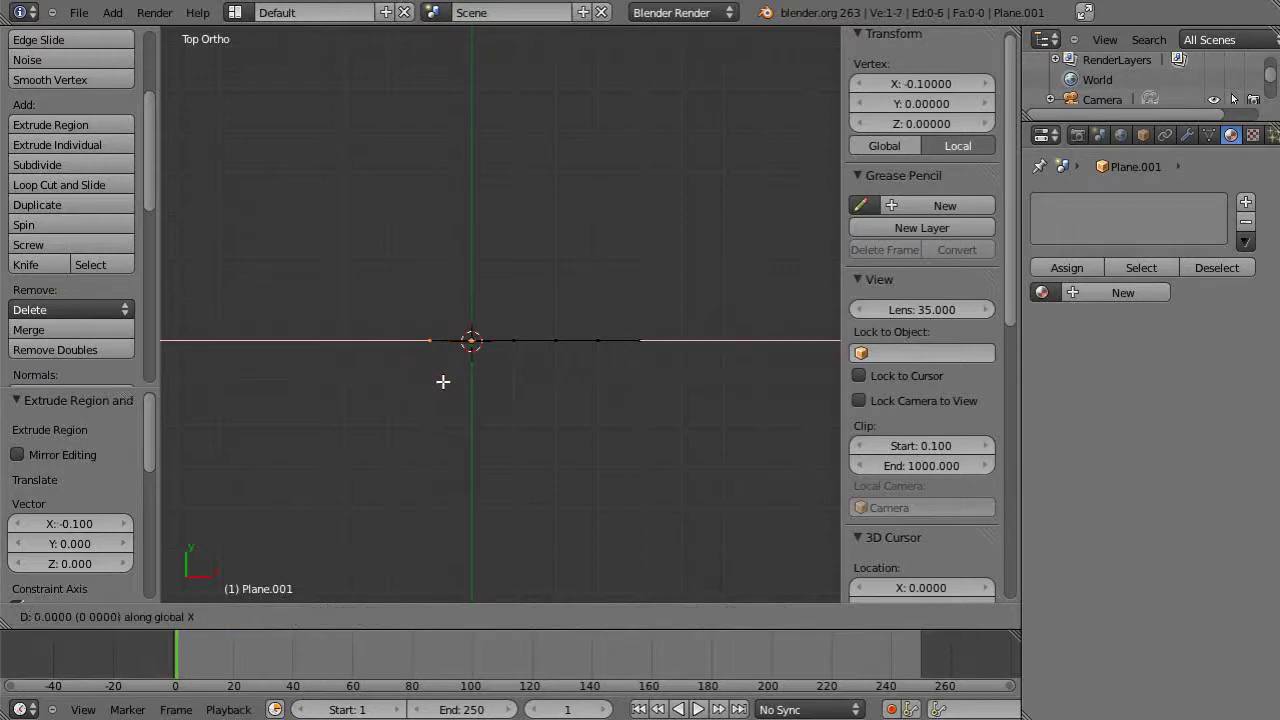
click(424, 381)
key(e)
key(x)
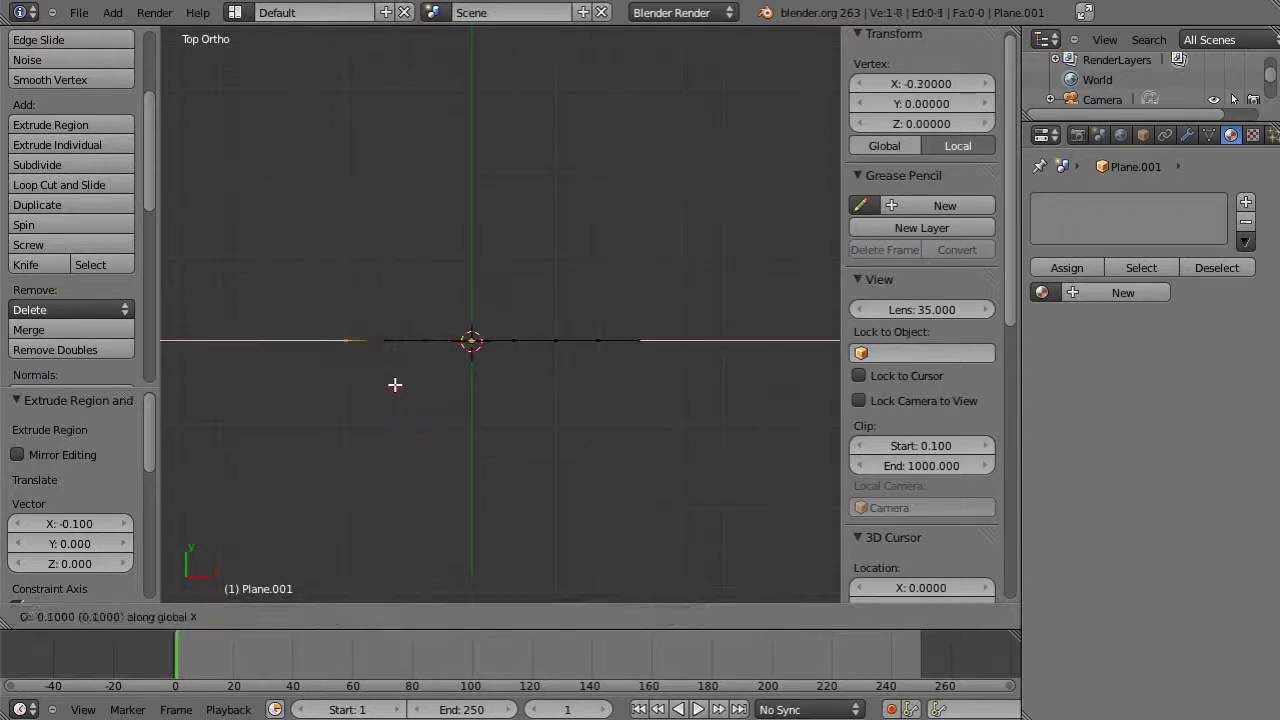
click(390, 383)
key(e)
key(x)
click(354, 383)
Select the vertex at X -0.1 and set its Y coordinate to 1.
scroll(509, 434, up, 2)
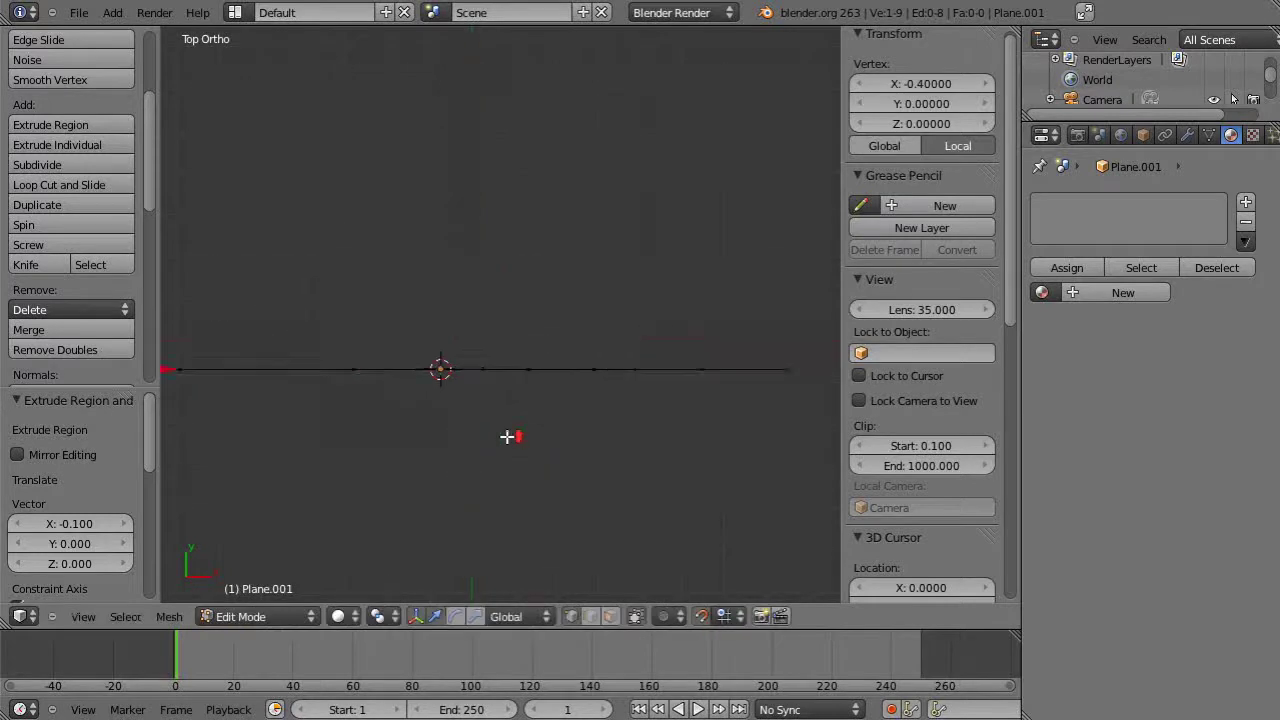
scroll(509, 436, down, 2)
scroll(507, 435, up, 2)
shift+middle_drag(504, 436, 553, 539)
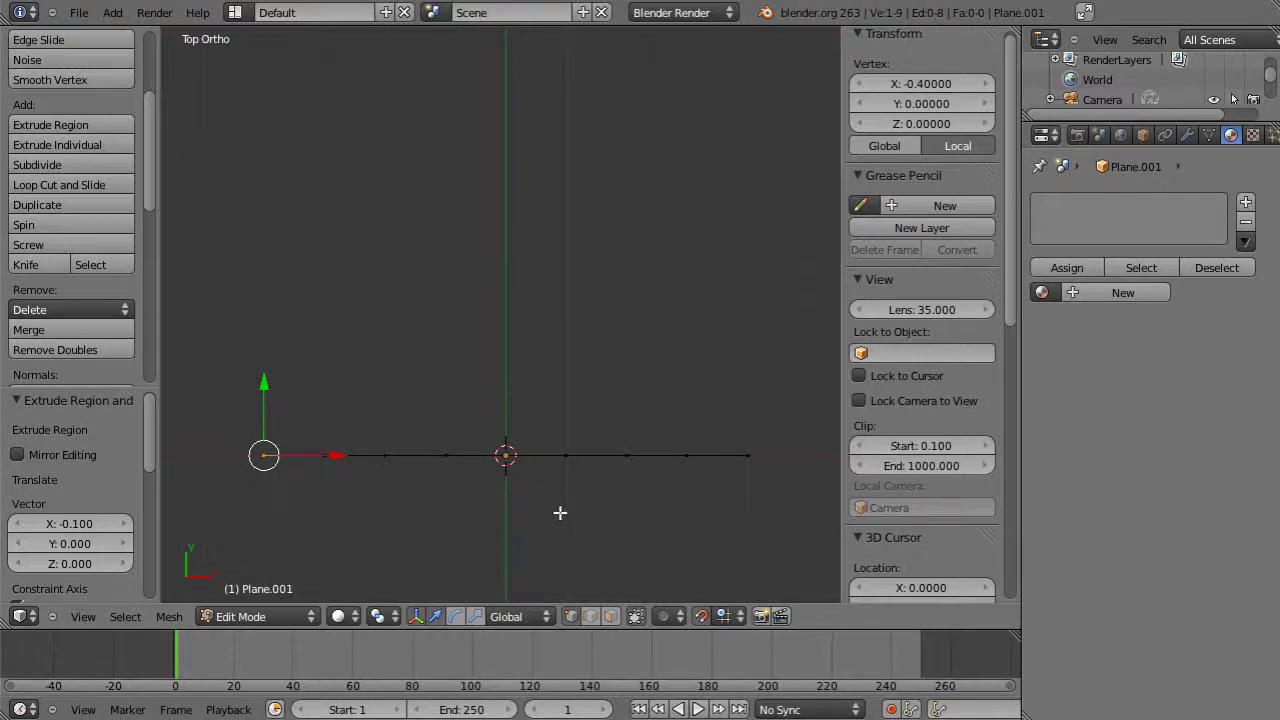
scroll(606, 505, down, 1)
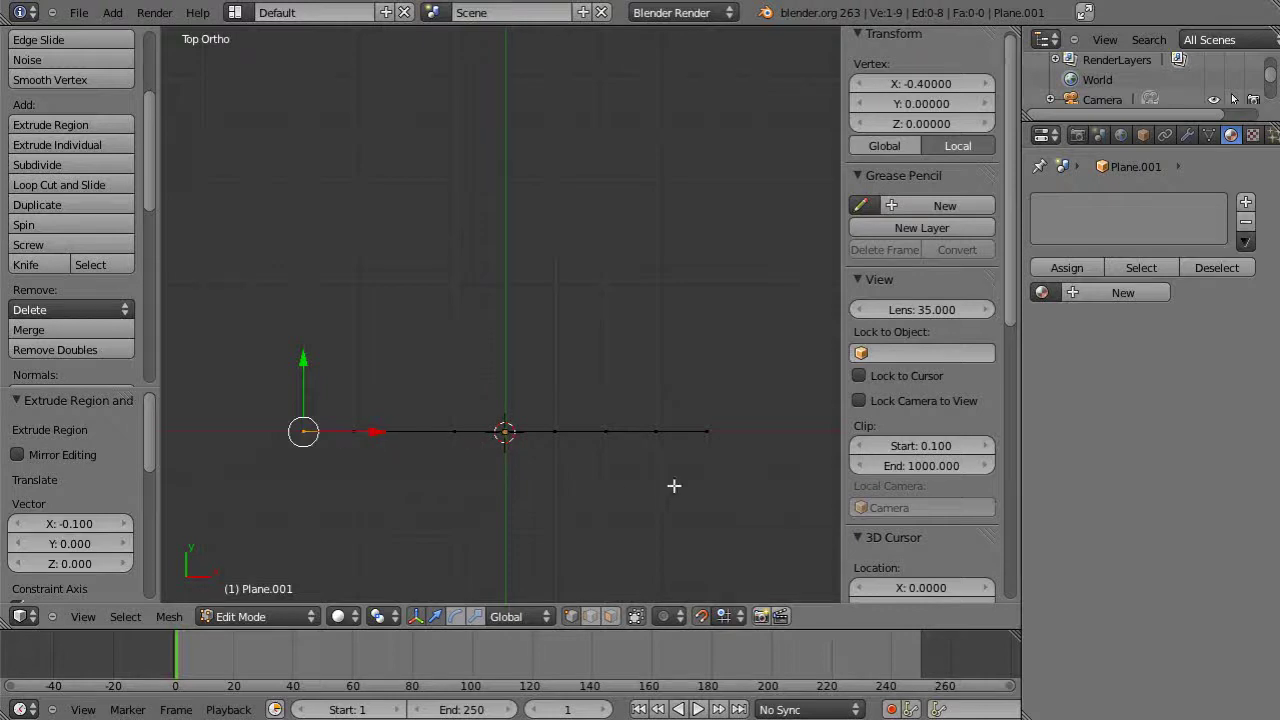
scroll(691, 443, down, 1)
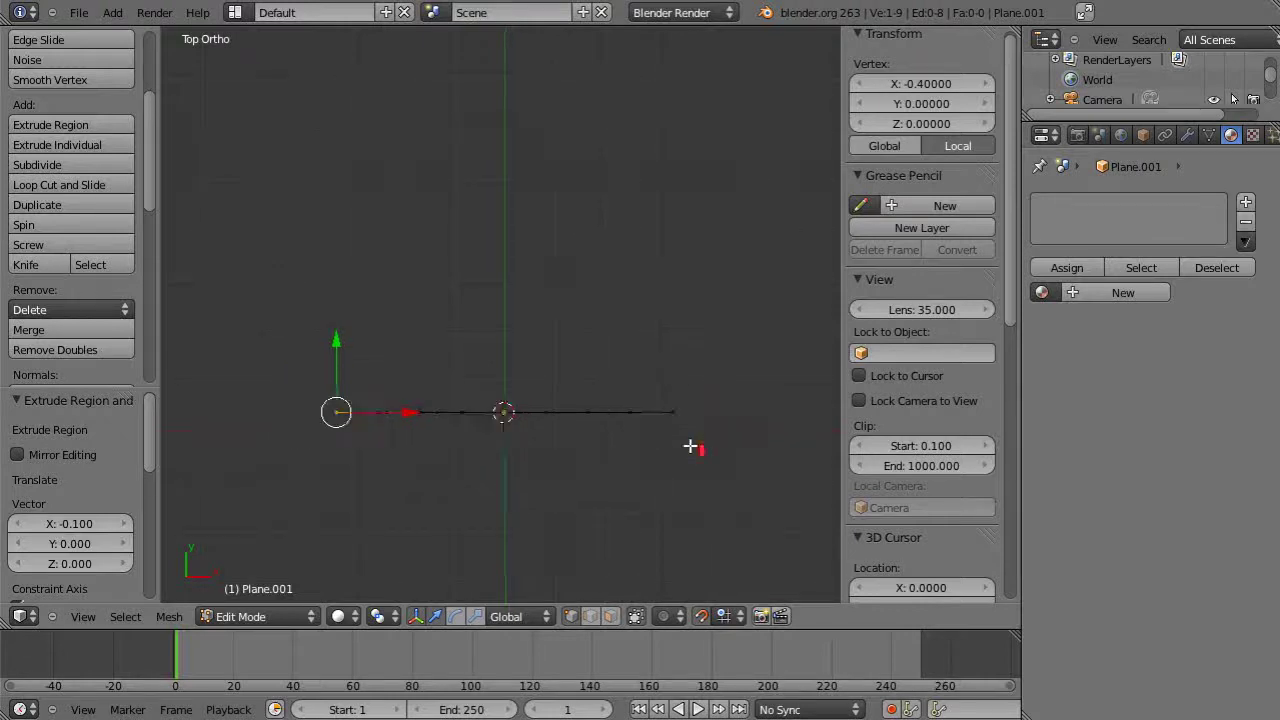
scroll(691, 443, up, 2)
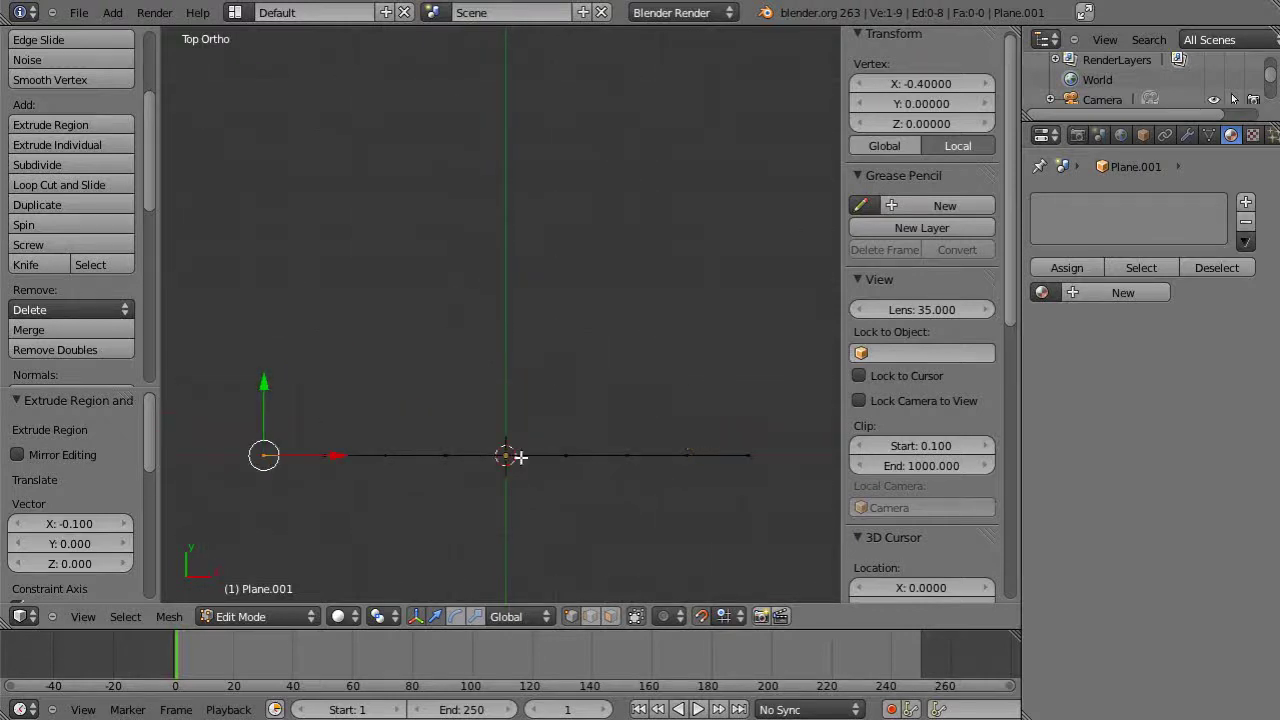
right_click(447, 456)
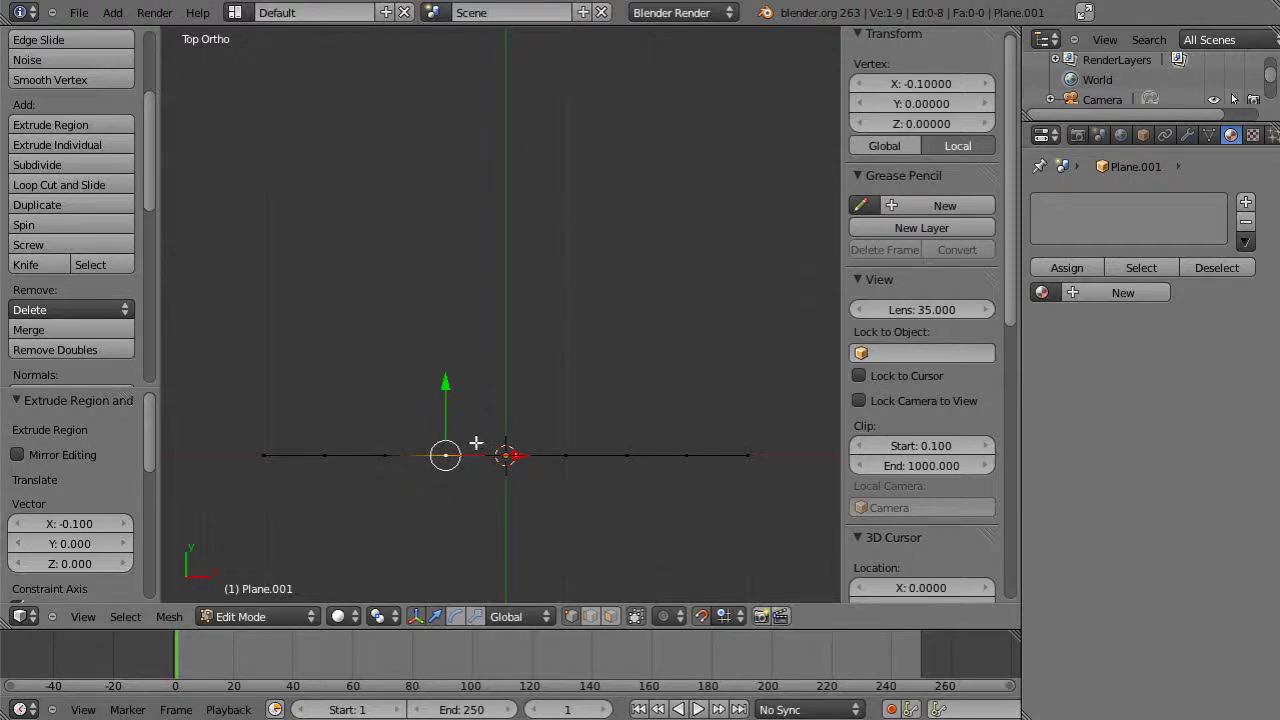
click(918, 104)
text(1)
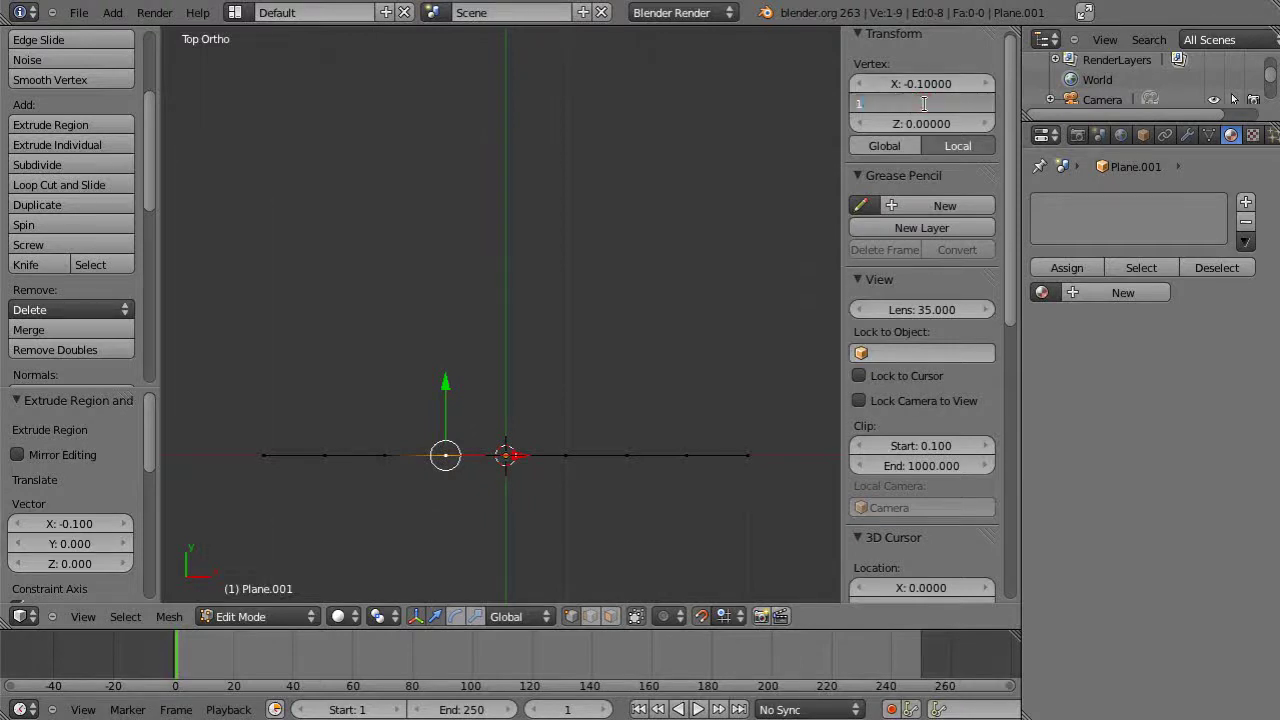
key(Return)
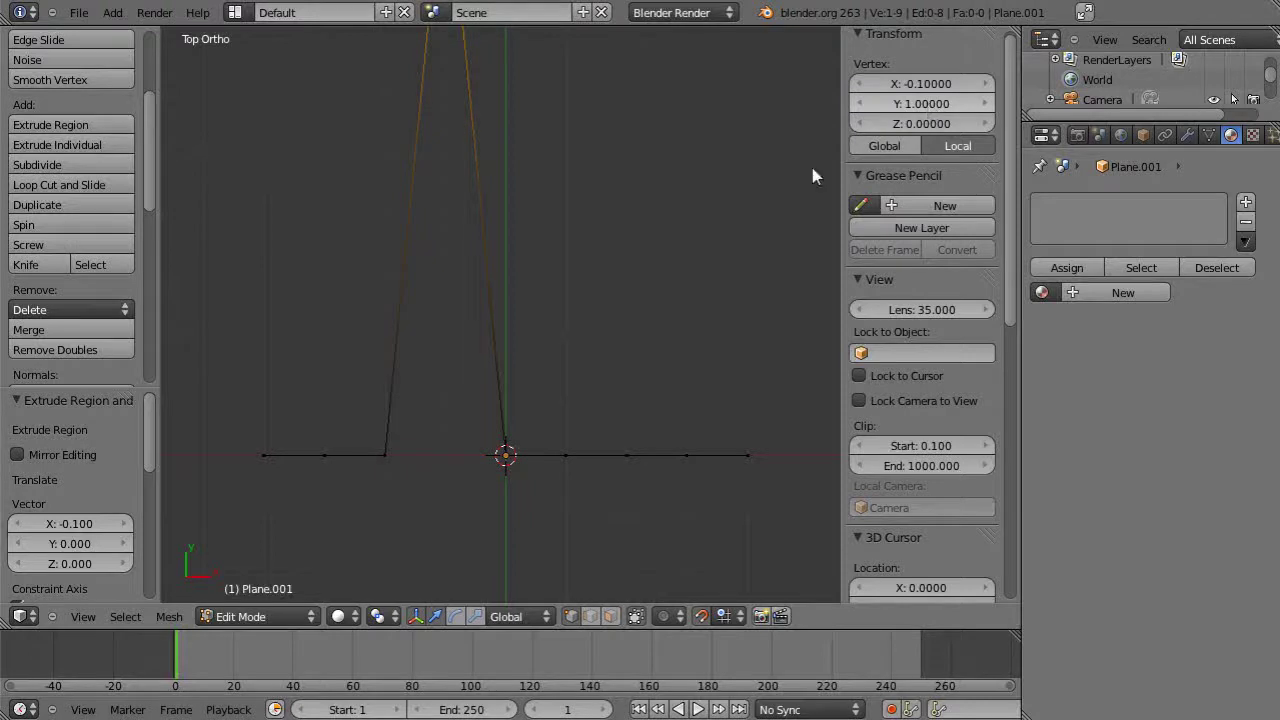
Change the Y coordinate of the vertex at X -0.1 to 0.1.
scroll(732, 219, down, 3)
scroll(550, 388, up, 5)
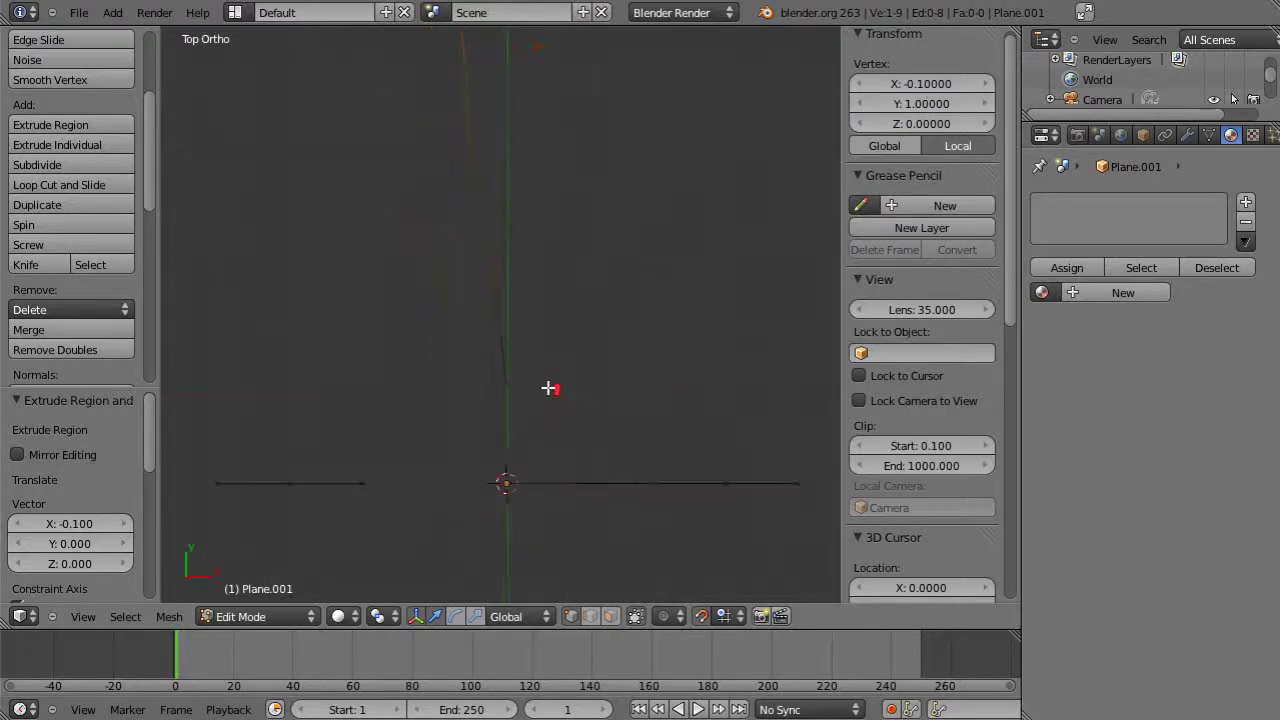
scroll(556, 386, down, 4)
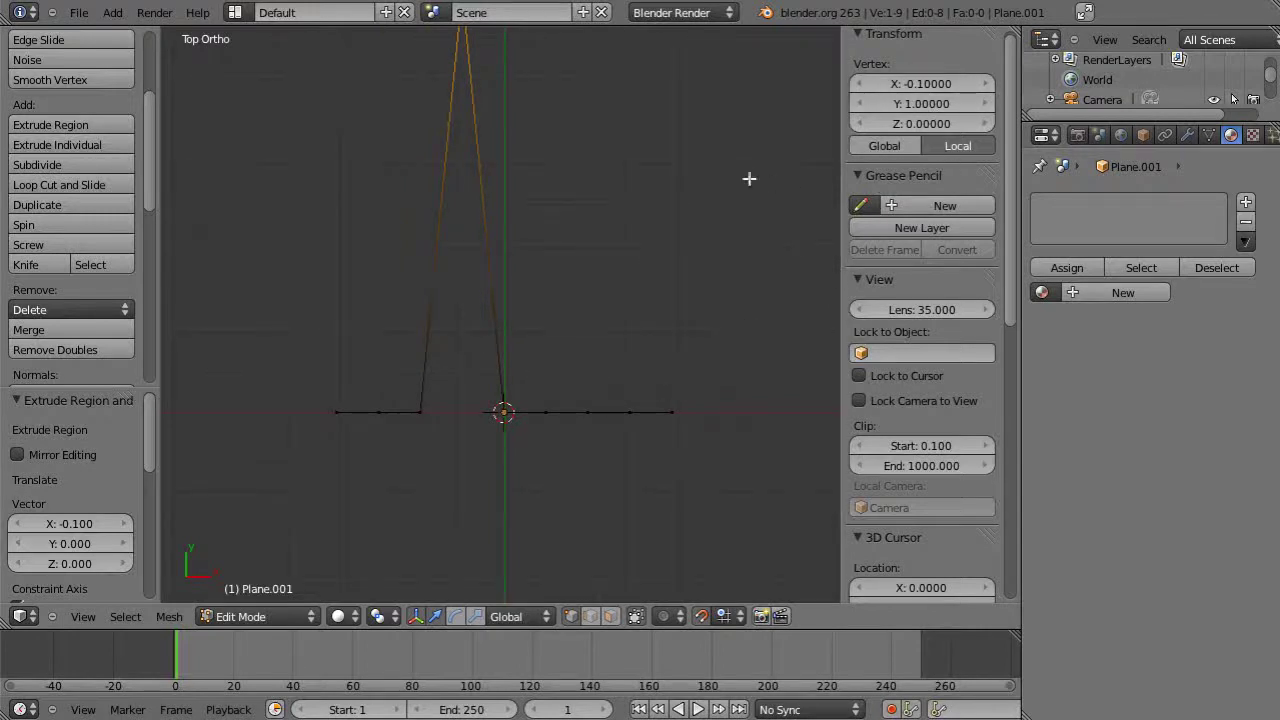
click(920, 103)
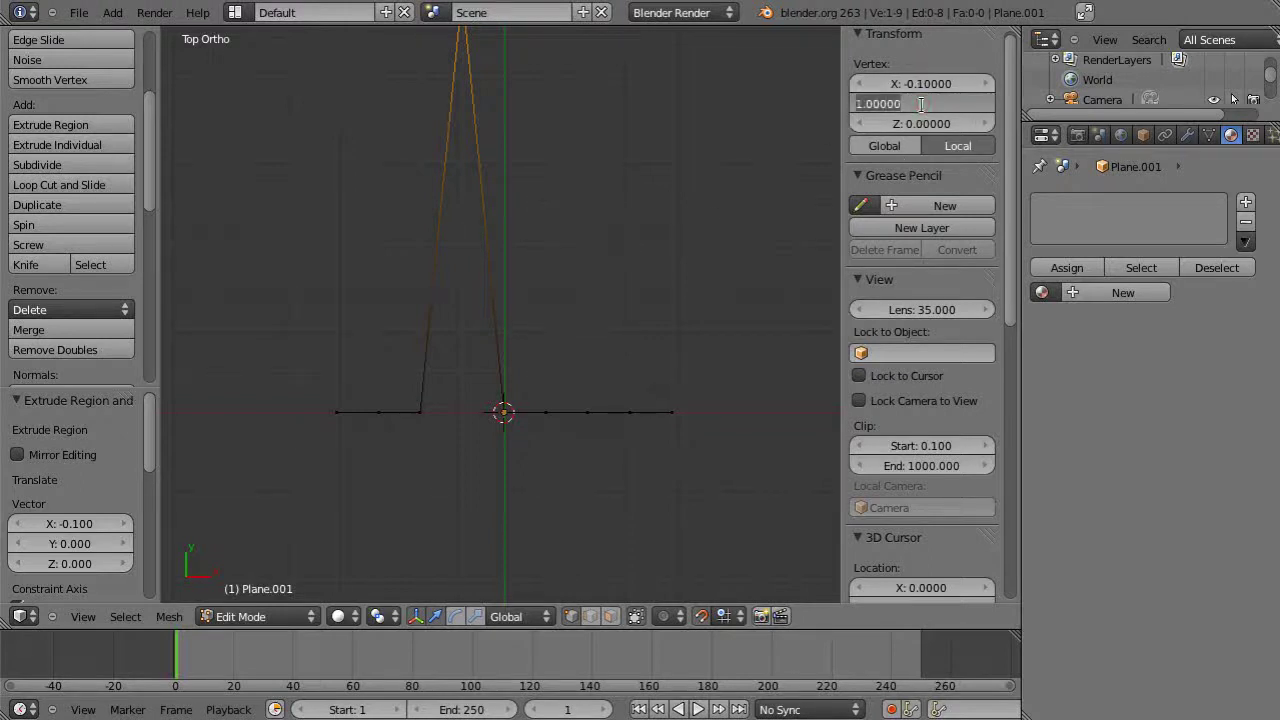
key(BackSpace)
text(.1)
key(Return)
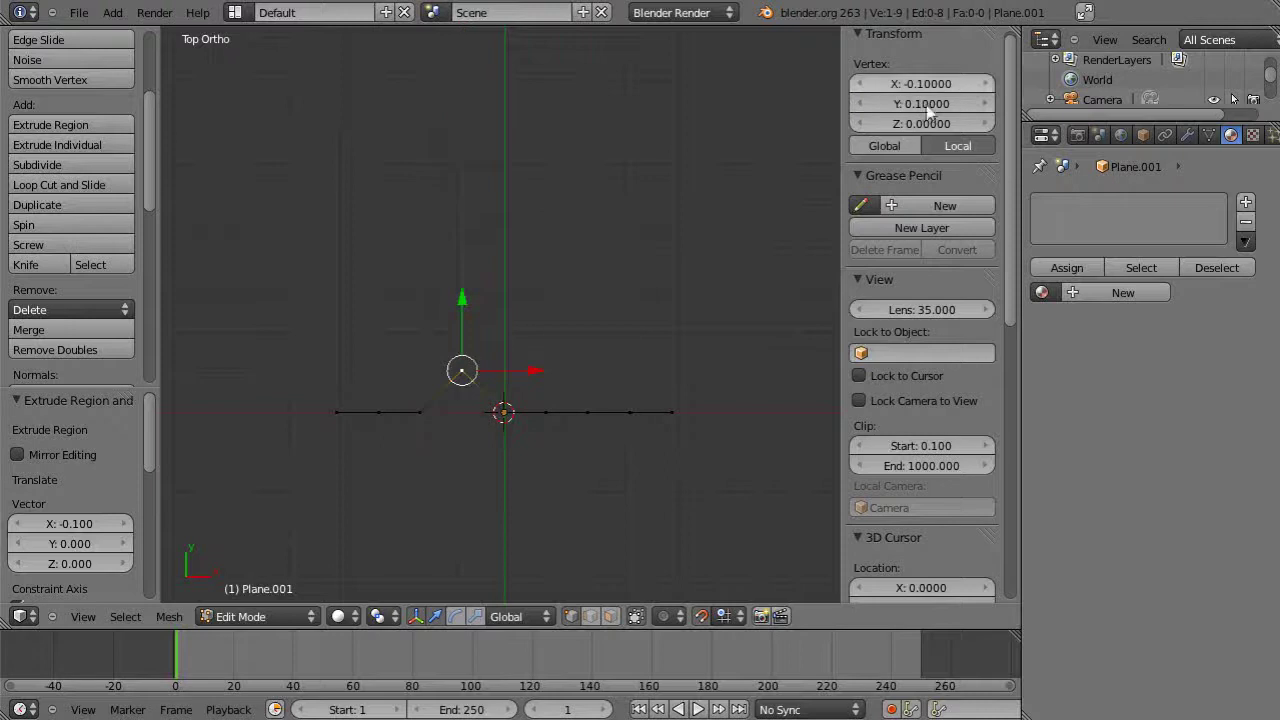
Select the vertex at X -0.2 and set its Y coordinate to 0.4.
right_click(424, 416)
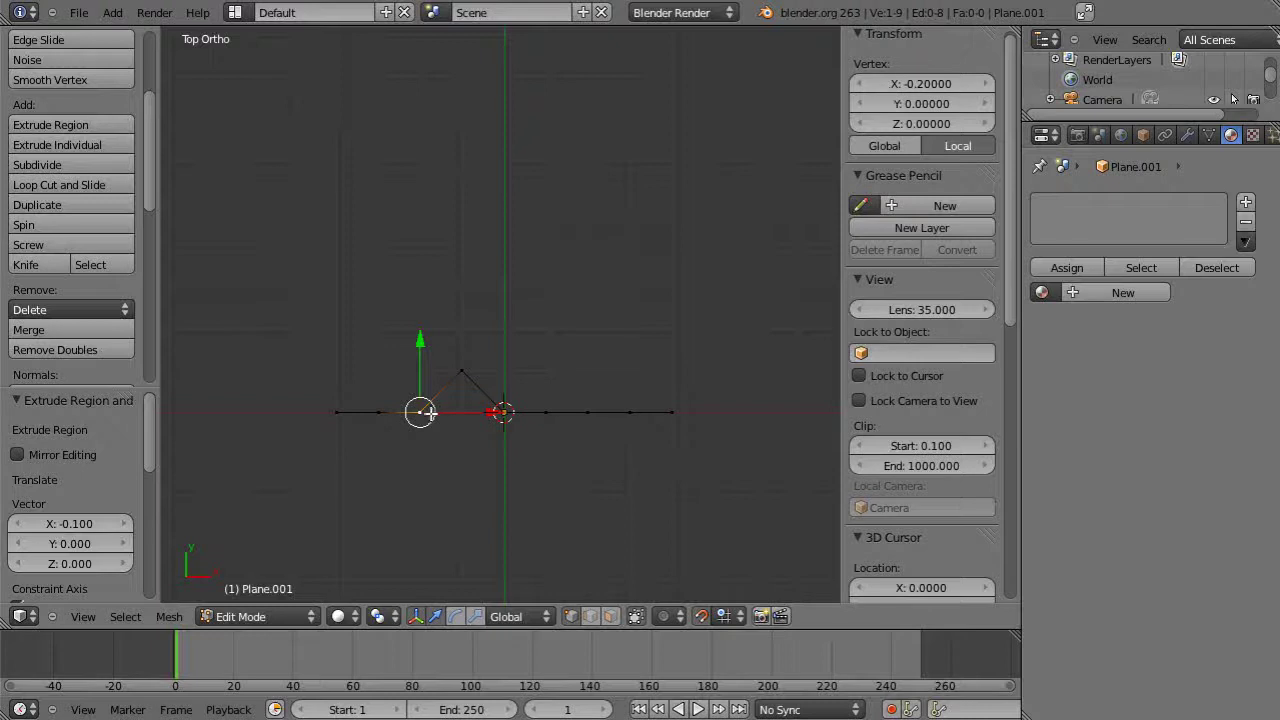
click(917, 103)
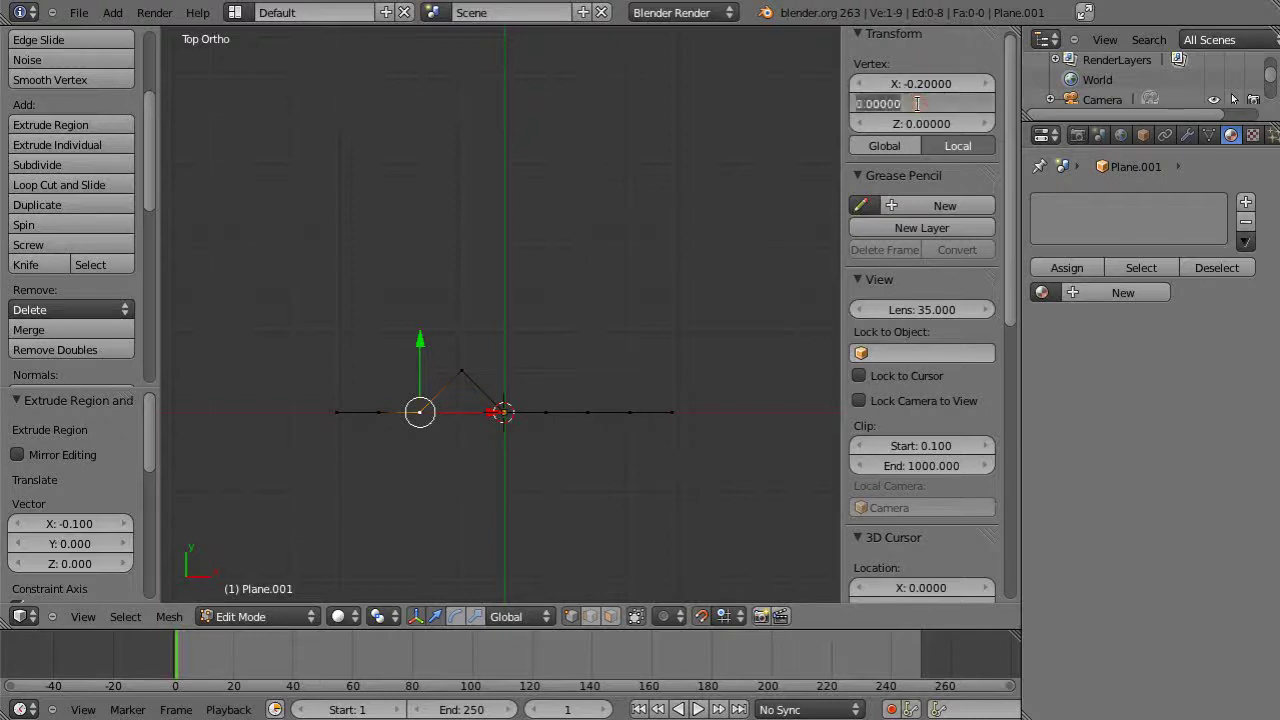
key(BackSpace)
text(0.4)
key(Return)
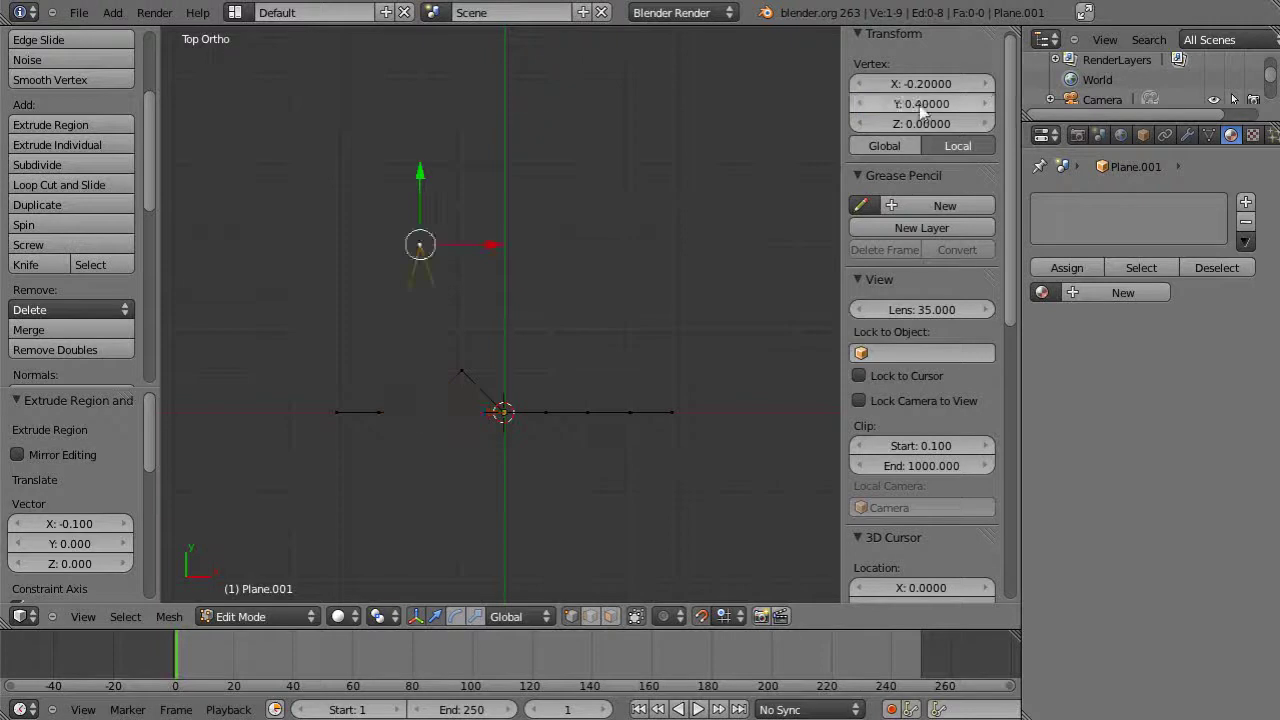
Select the vertex at X -0.3 and set its Y coordinate to 0.9.
ctrl+click(385, 418)
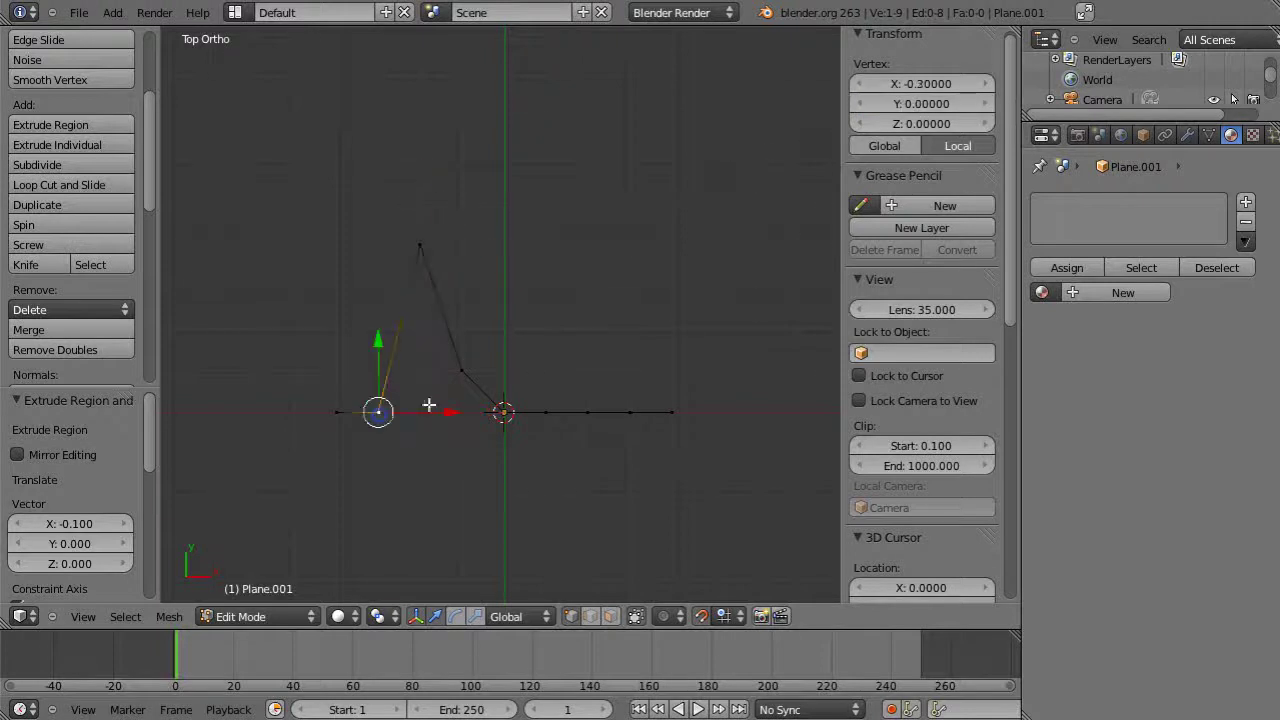
click(918, 106)
text(0.9)
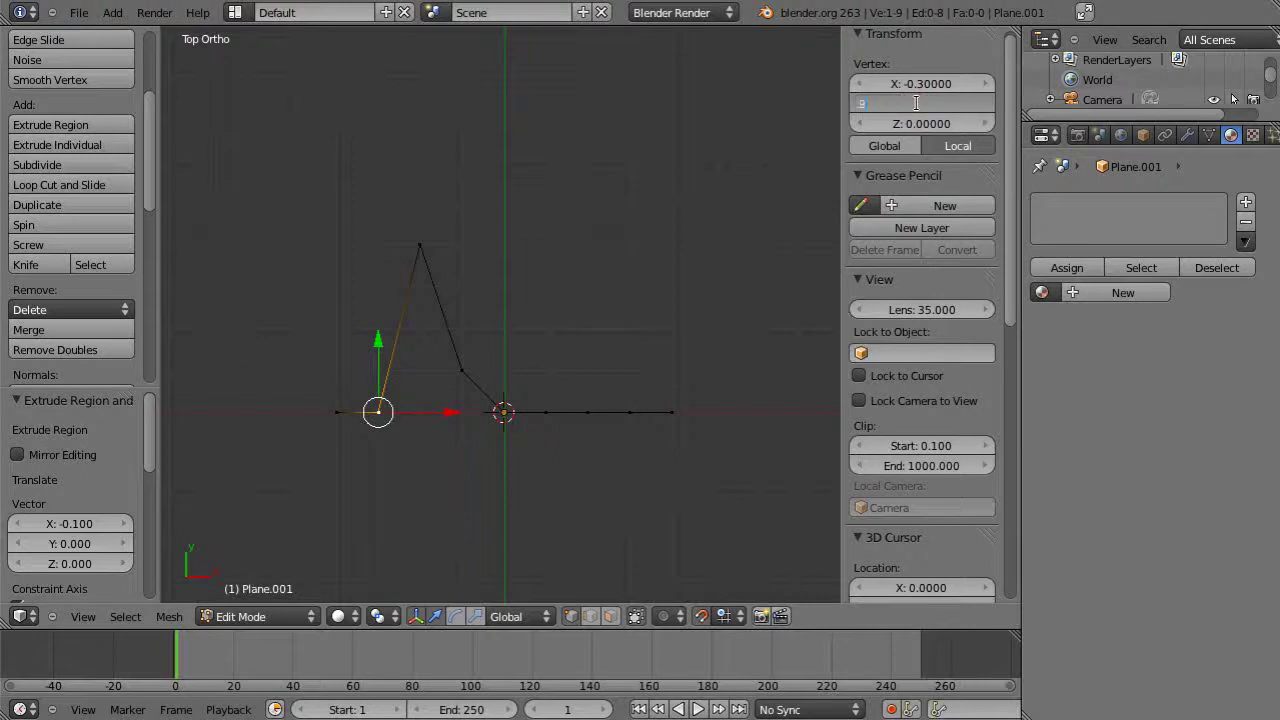
key(Return)
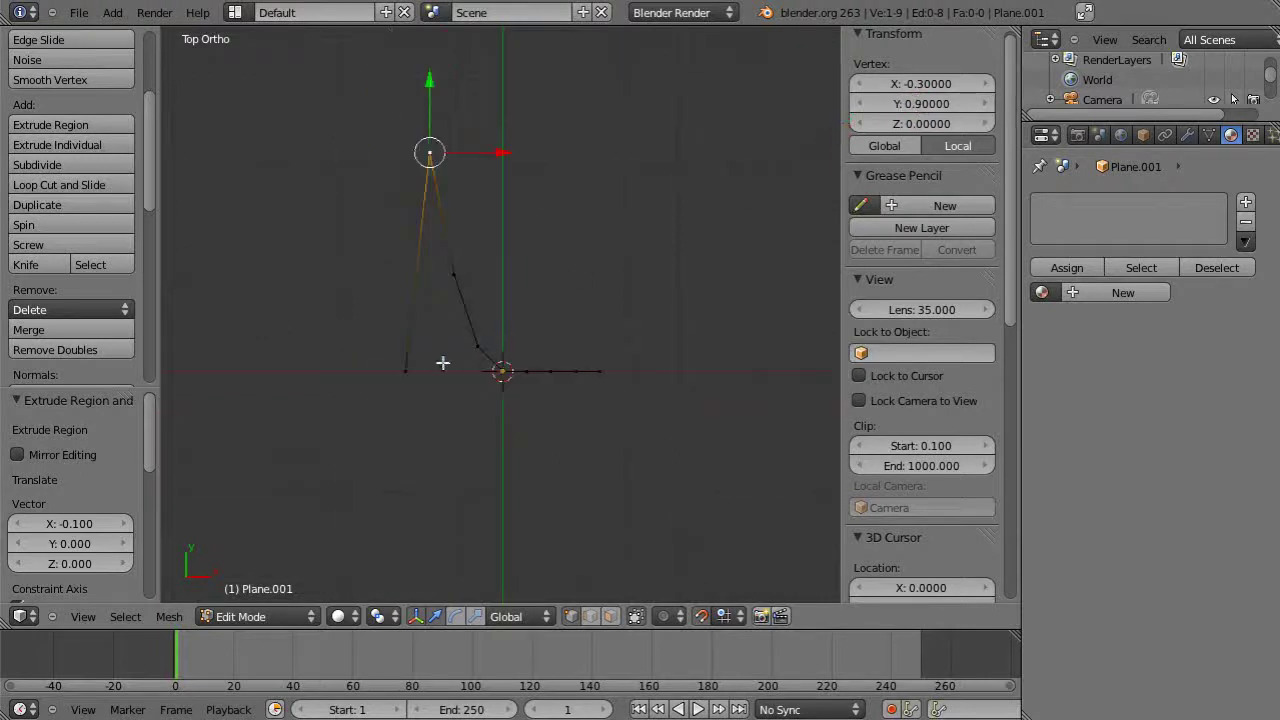
Select the vertex at X -0.4 and set its Y coordinate to 0.16.
right_click(405, 371)
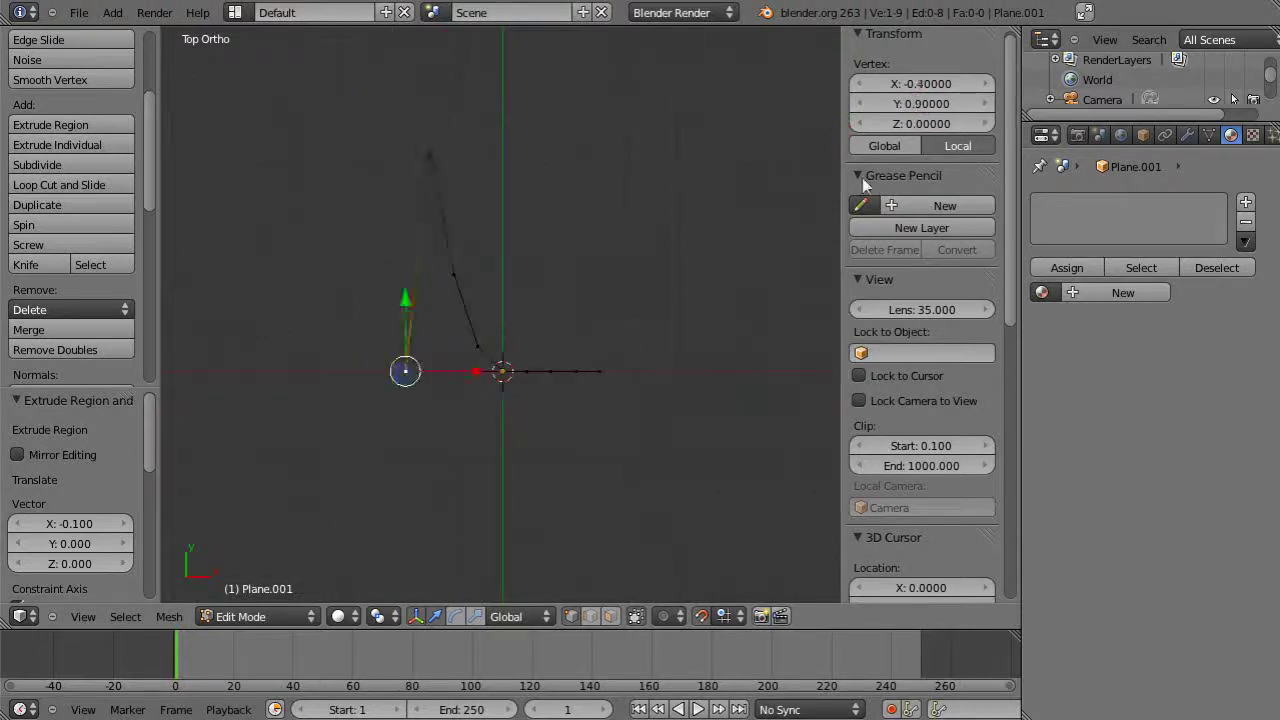
click(918, 105)
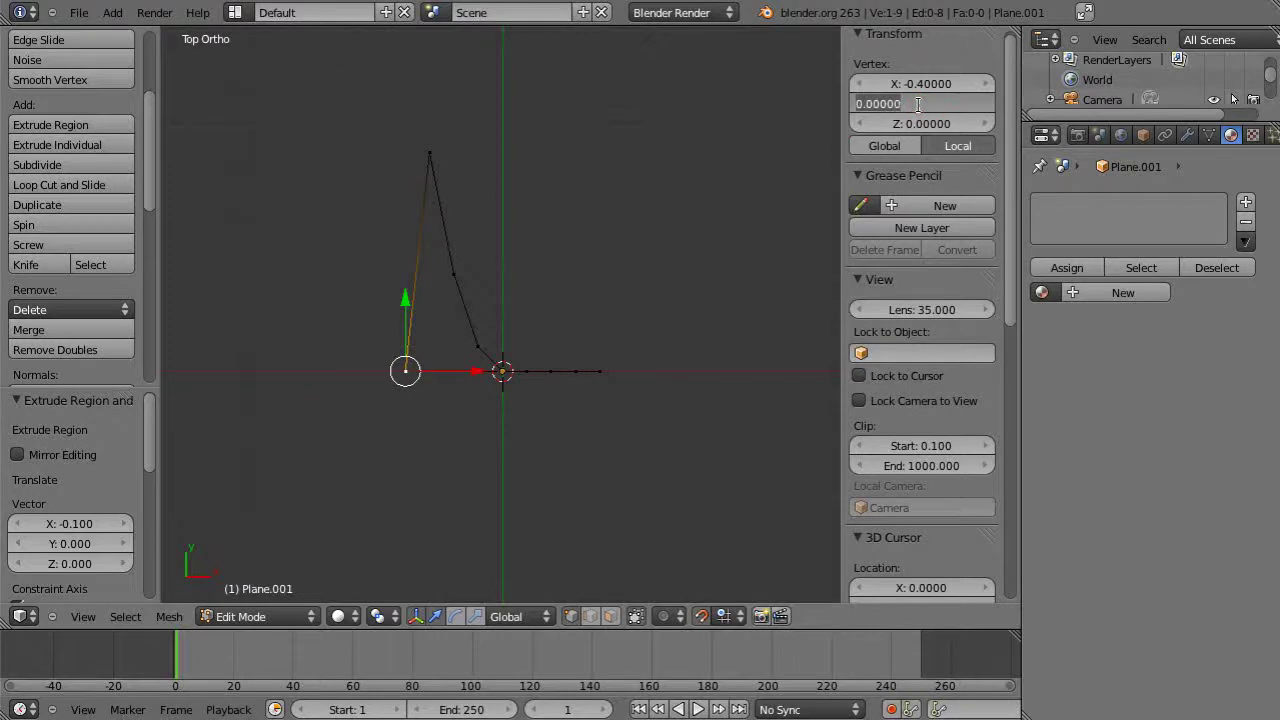
key(BackSpace)
text(.16)
key(Return)
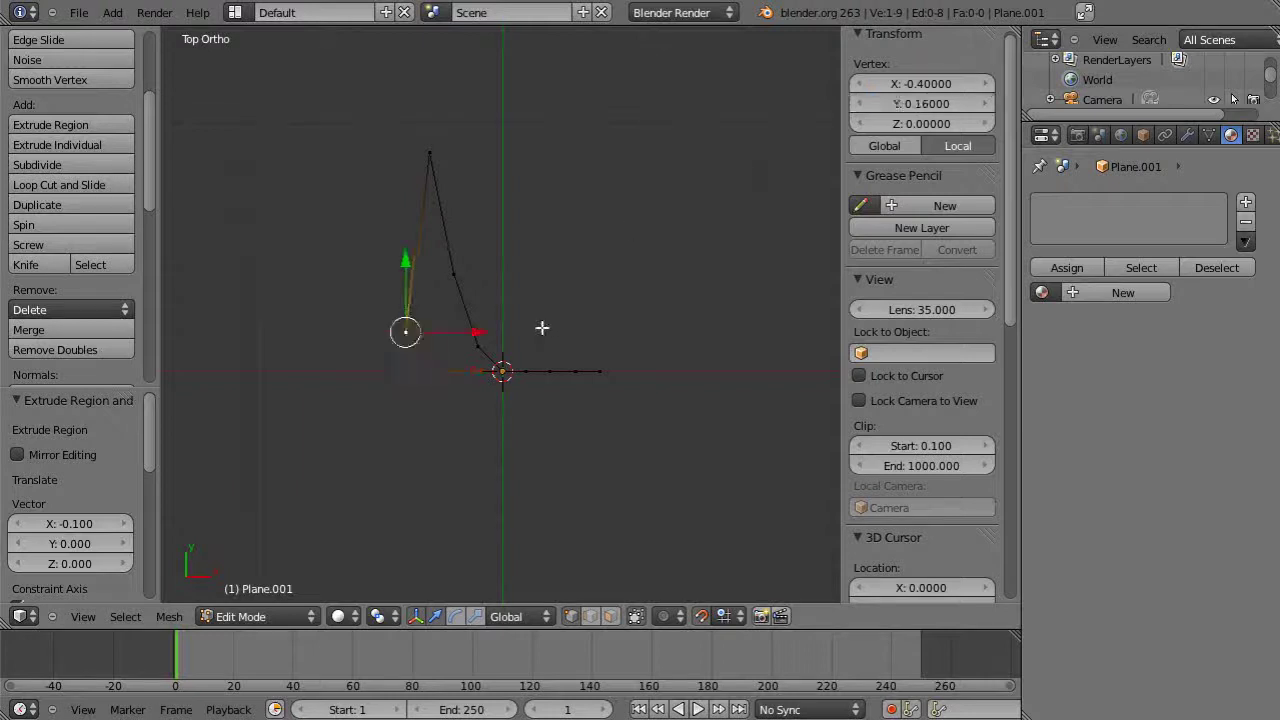
Change the Y coordinate of the vertex at X -0.4 to 1.6.
click(938, 103)
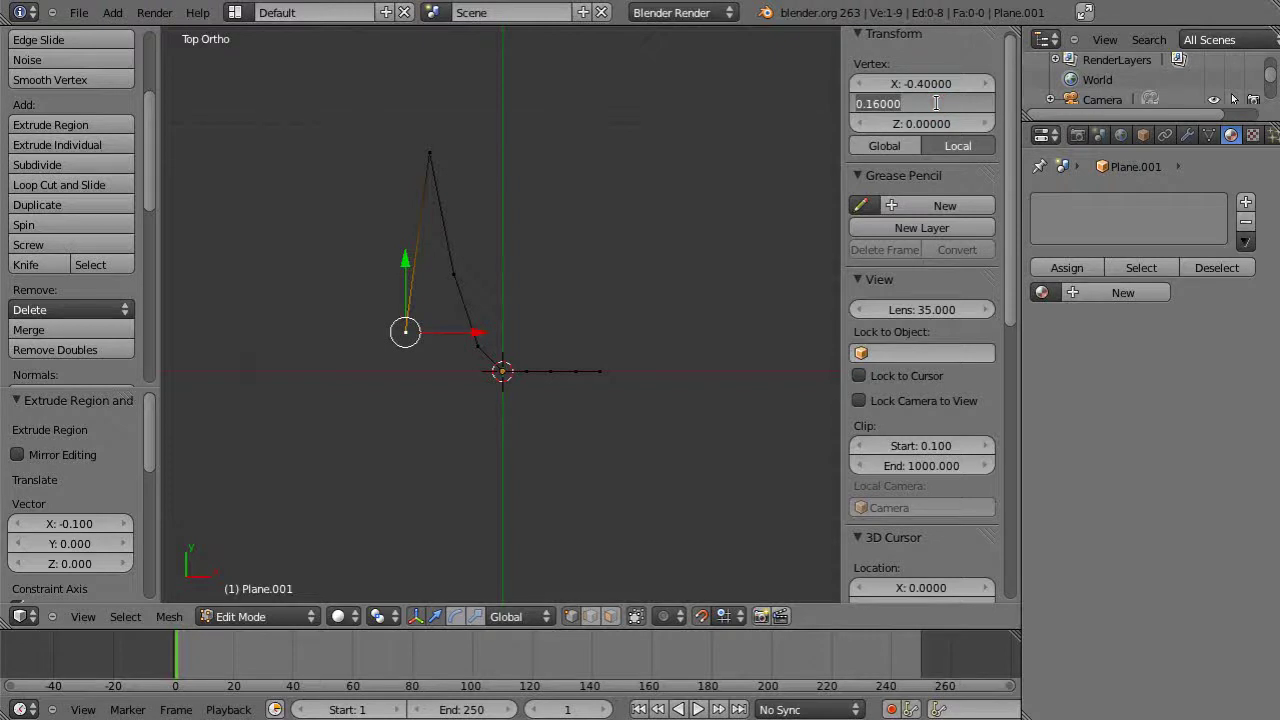
text(1.6)
key(Return)
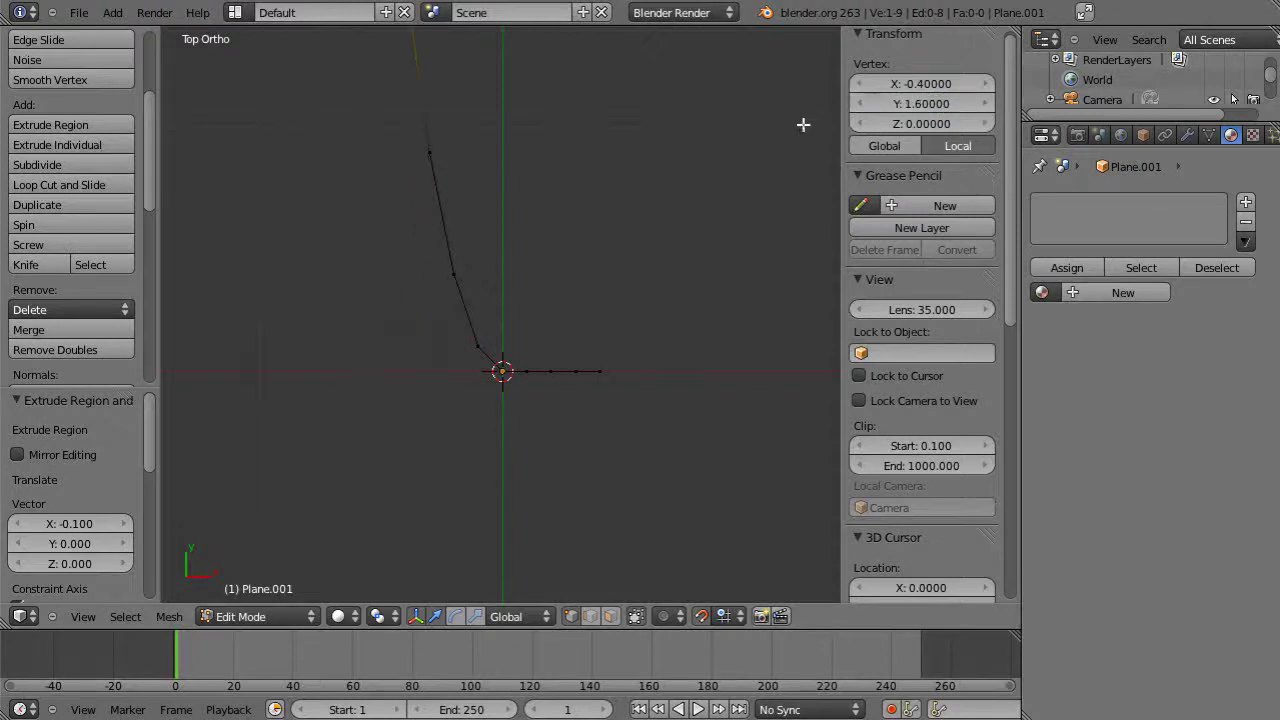
Select the vertex at X 0.1 and set its Y coordinate to 0.1.
scroll(453, 410, down, 3)
scroll(530, 378, up, 8)
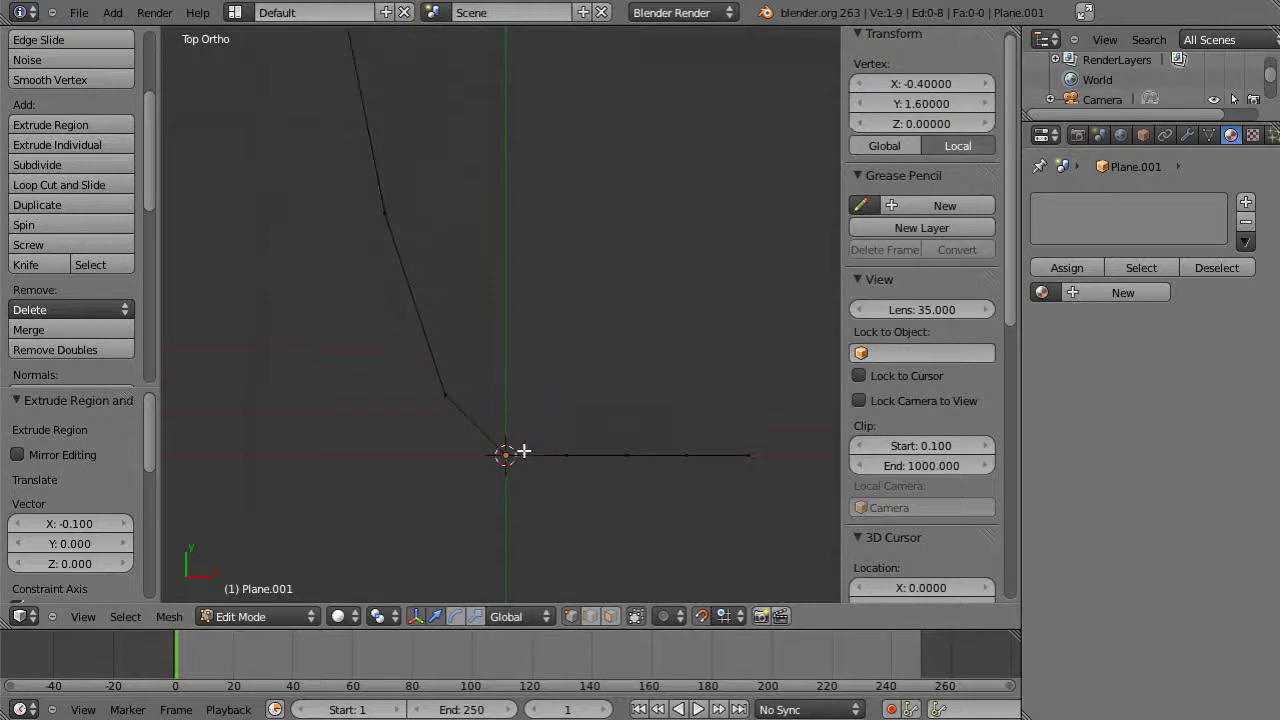
right_click(565, 455)
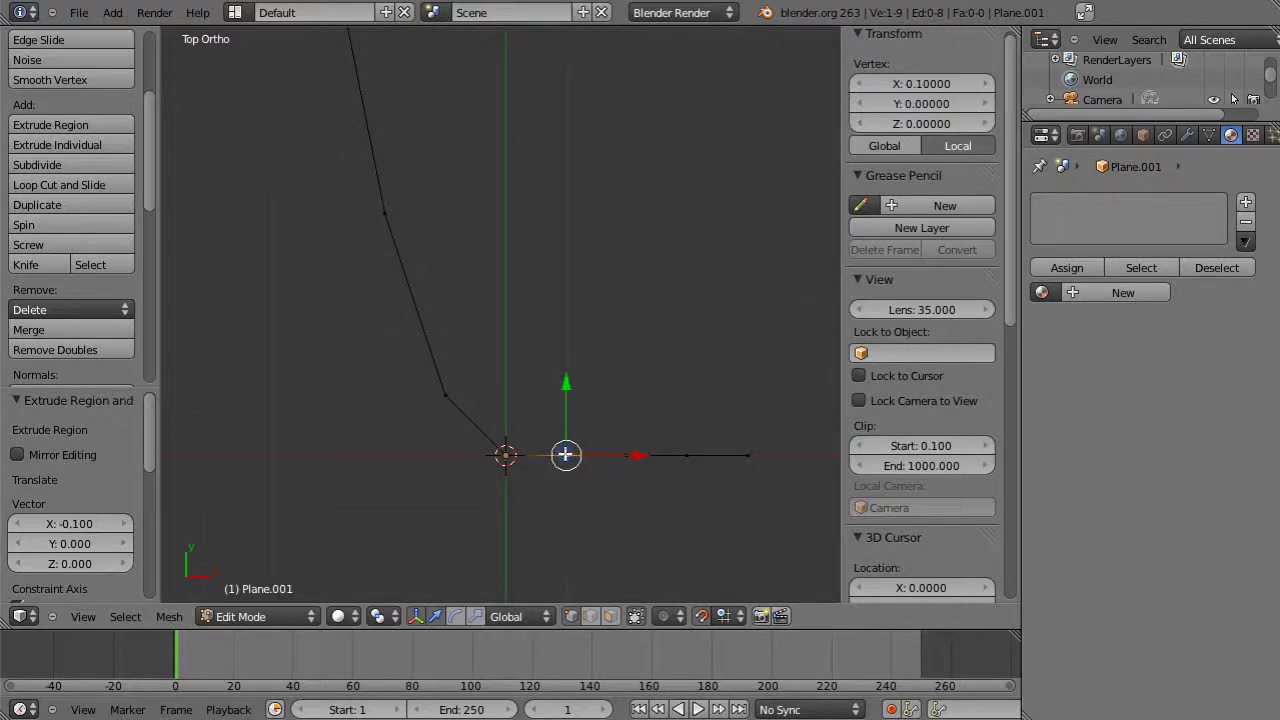
click(936, 101)
key(BackSpace)
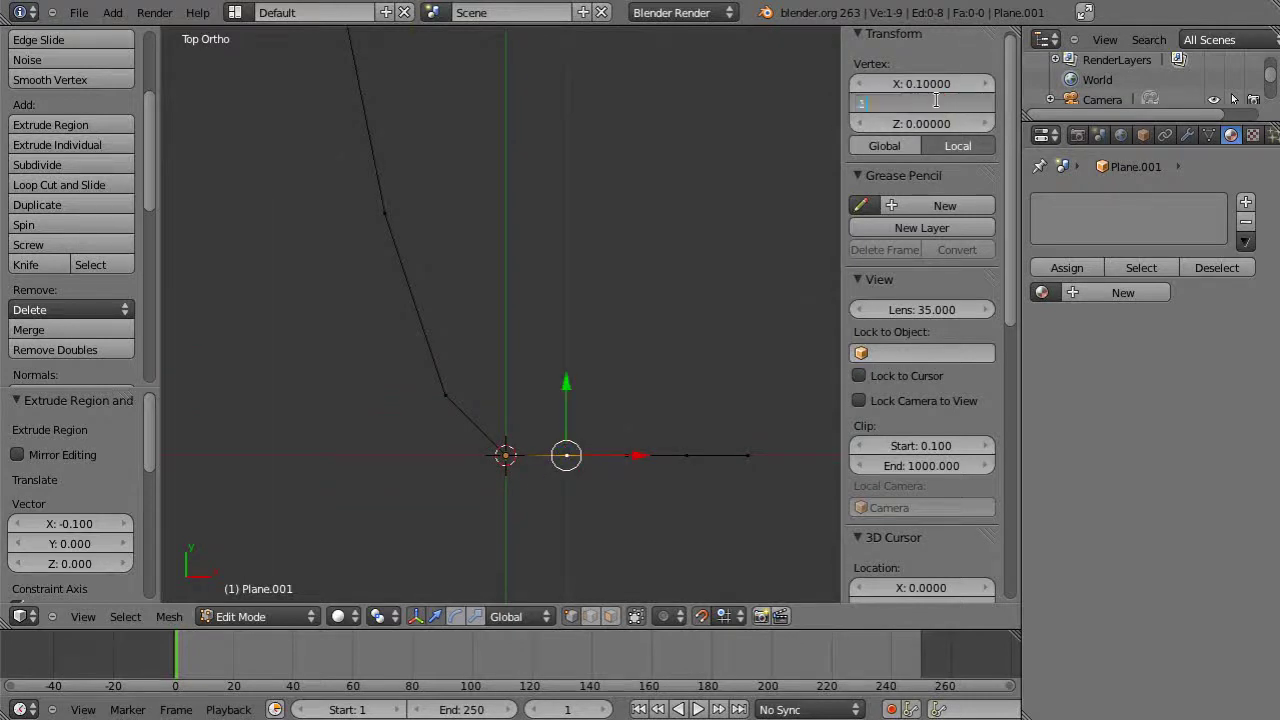
text(.1)
key(Return)
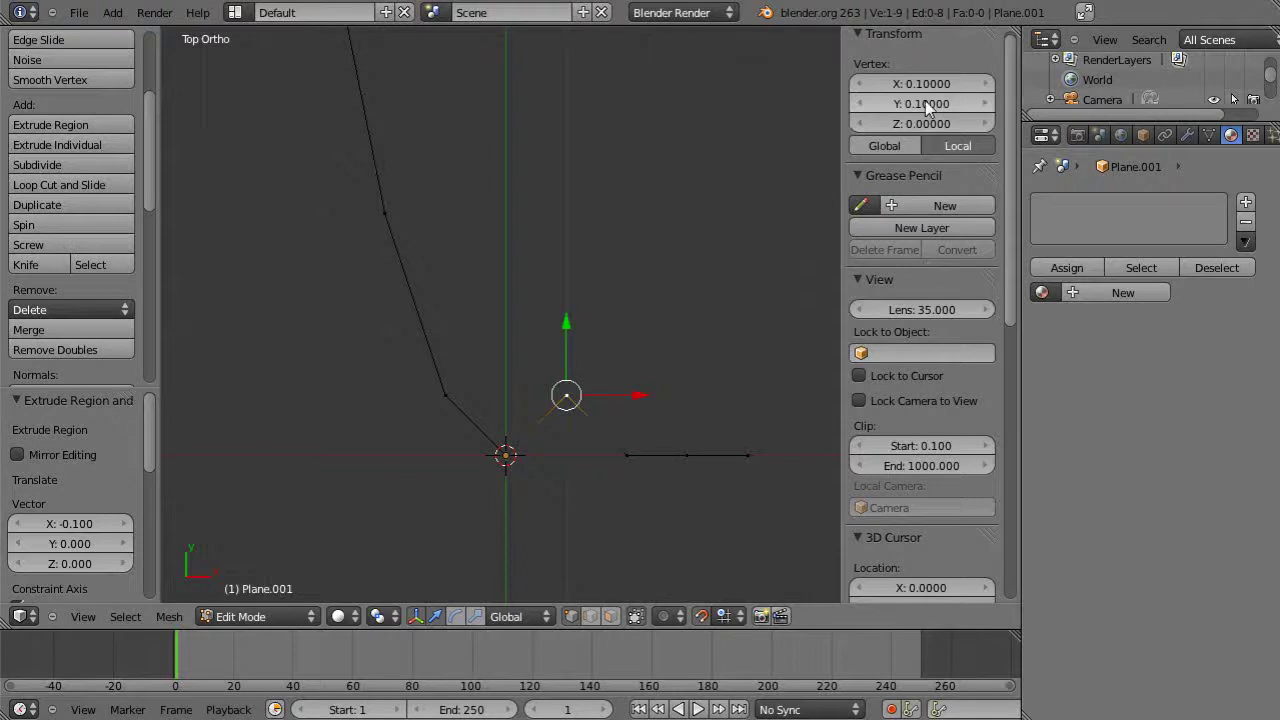
Select the vertex at X 0.2 and set its Y coordinate to 0.4.
right_click(628, 455)
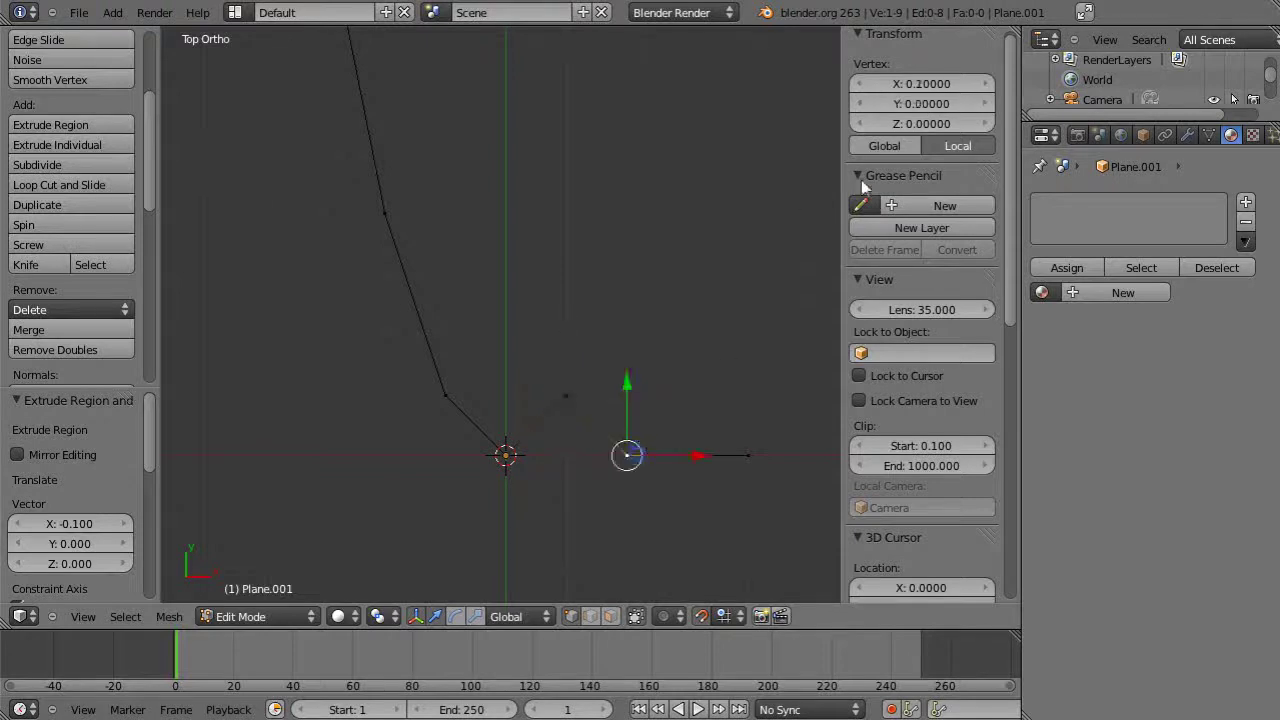
click(934, 105)
text(.4)
key(Return)
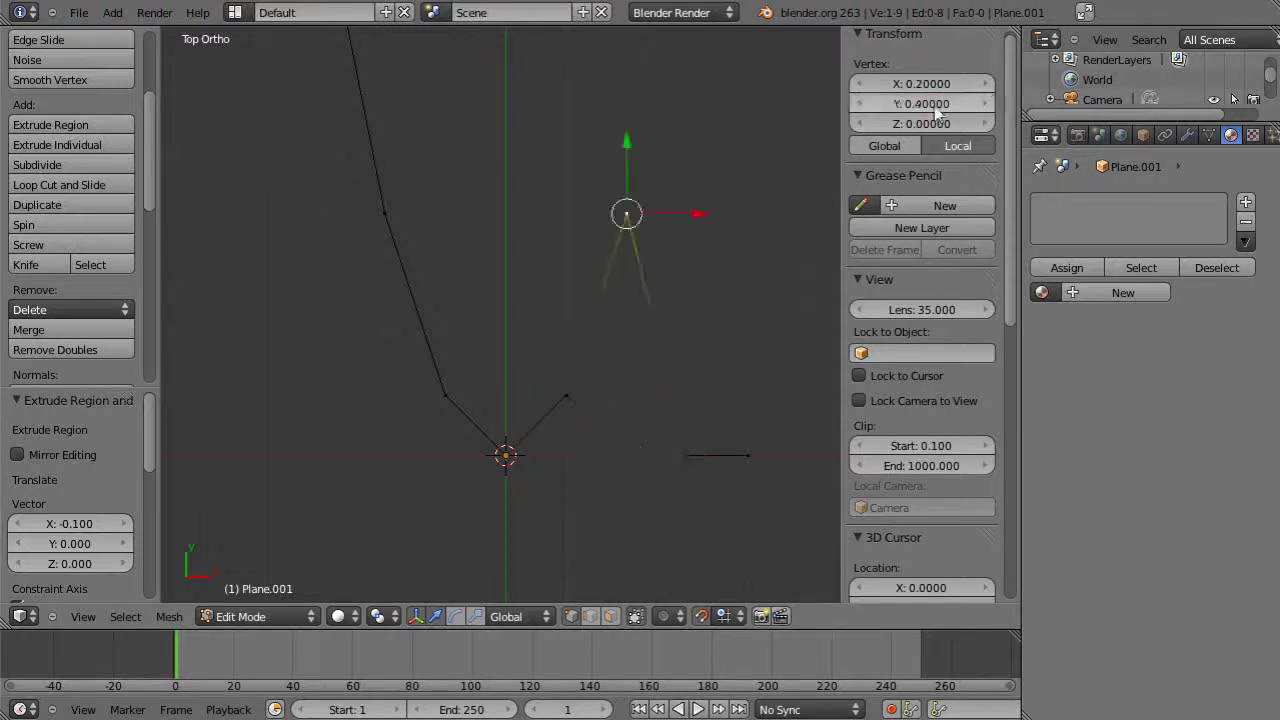
Select the vertex at X 0.3 and set its Y coordinate to 0.9.
right_click(688, 454)
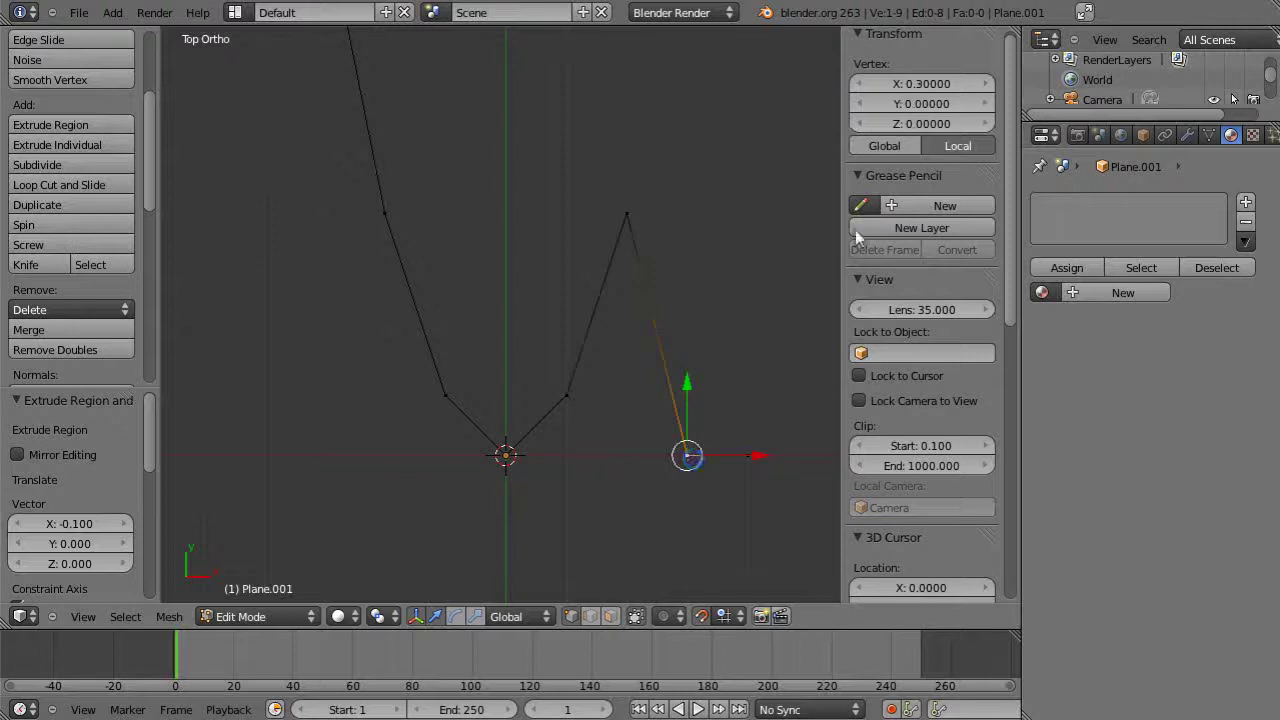
click(919, 103)
text(.9)
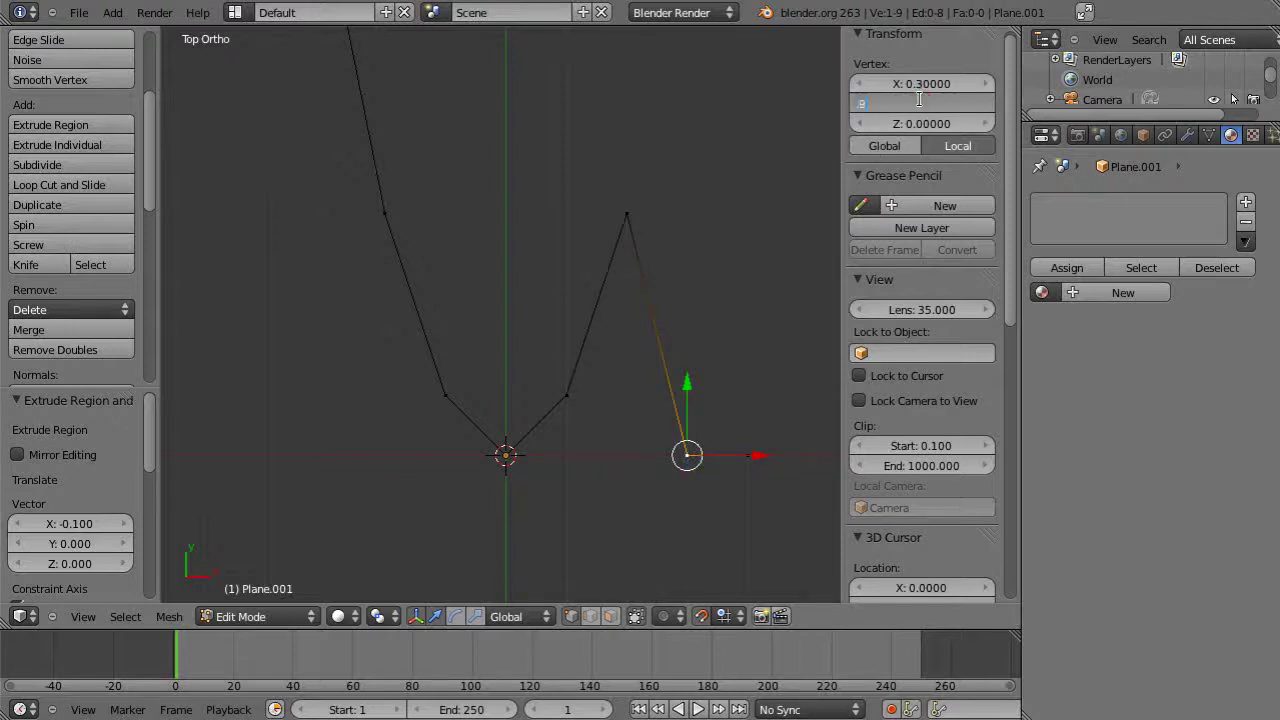
key(Return)
Select the vertex at X 0.4 and set its Y coordinate to 1.6.
scroll(686, 317, down, 2)
right_click(698, 419)
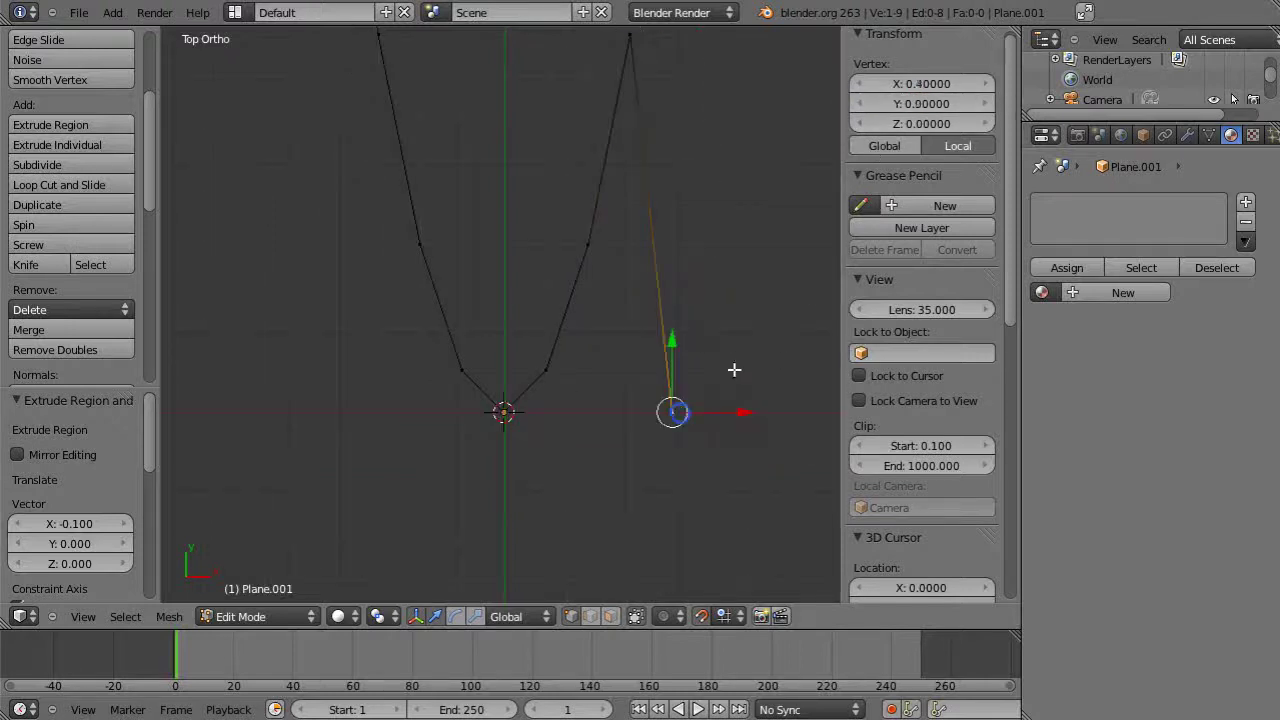
click(913, 100)
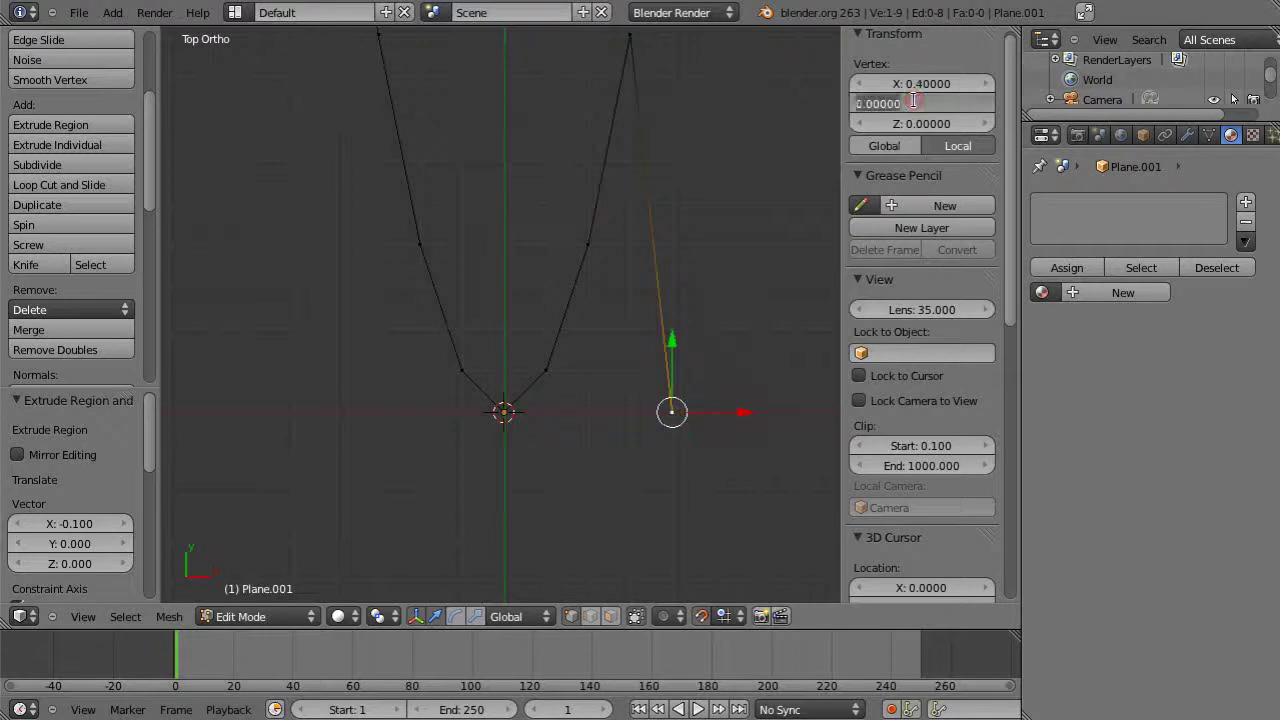
text(1.6)
key(Return)
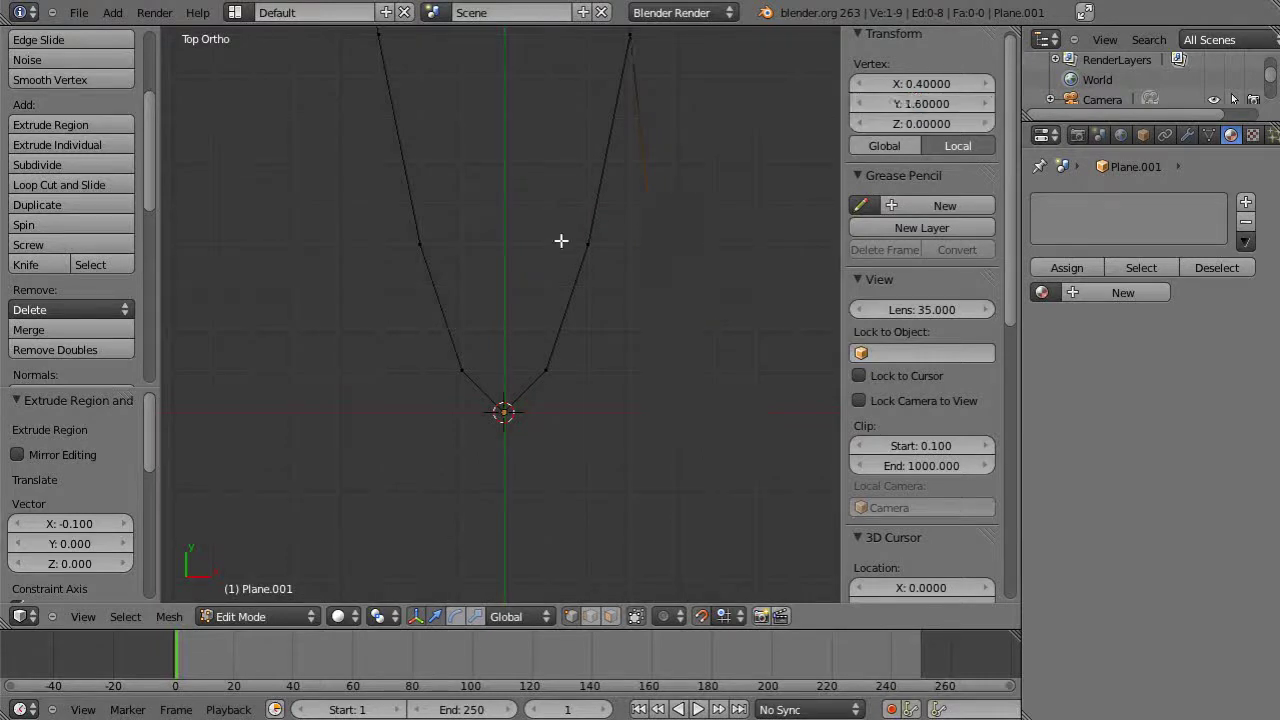
Bring the whole parabola into view and select all of its vertices.
scroll(553, 300, down, 2)
shift+middle_drag(569, 285, 569, 377)
scroll(571, 390, up, 5)
scroll(571, 394, down, 3)
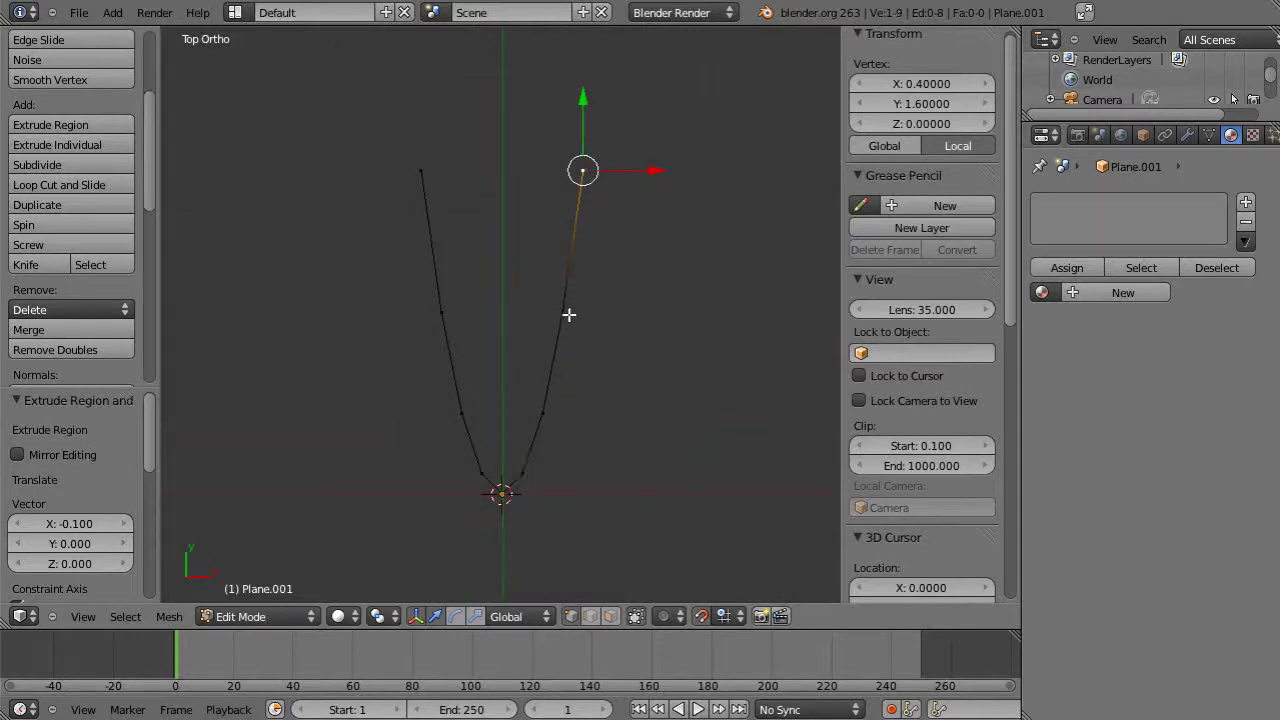
scroll(586, 367, up, 5)
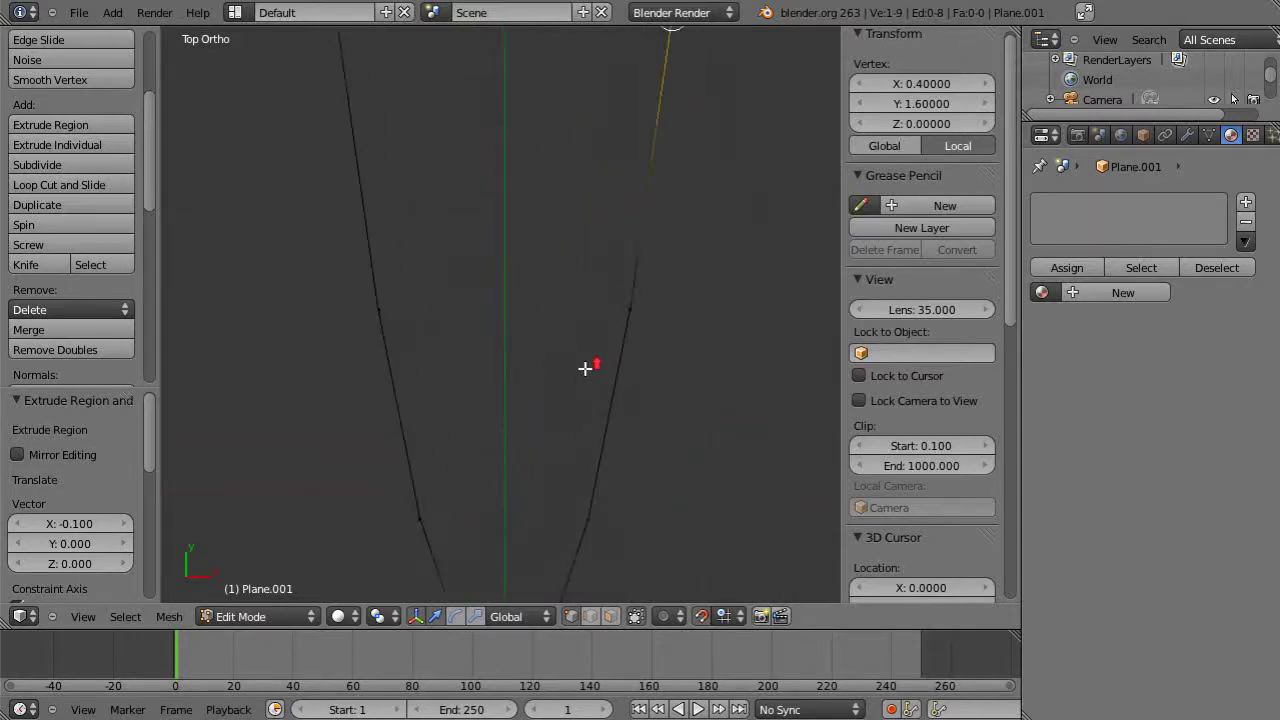
scroll(586, 367, down, 4)
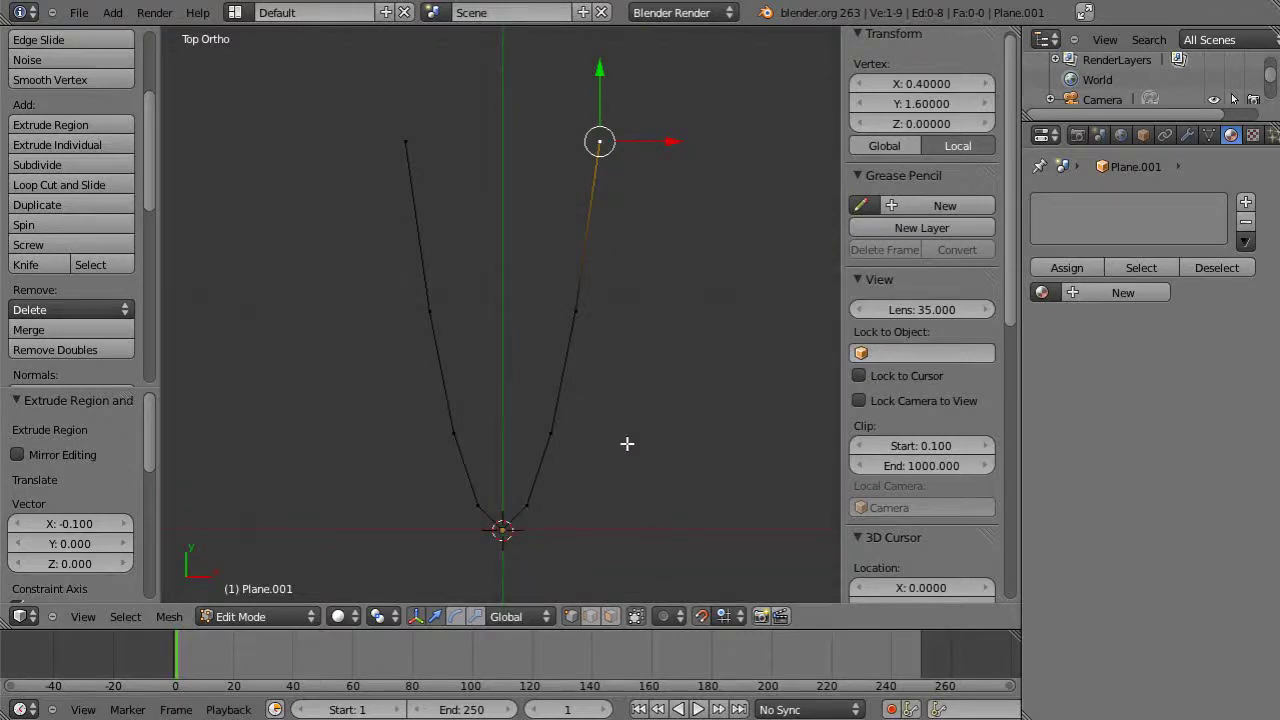
key(a)
key(a)
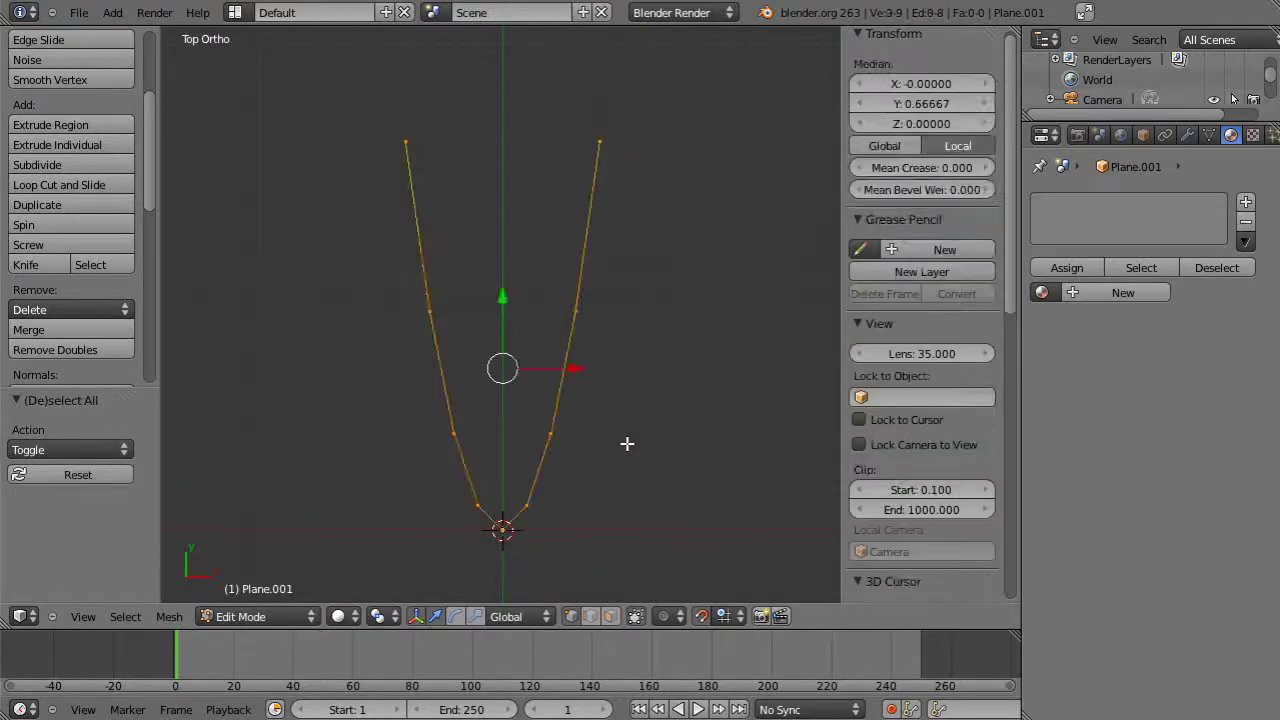
scroll(577, 483, up, 3)
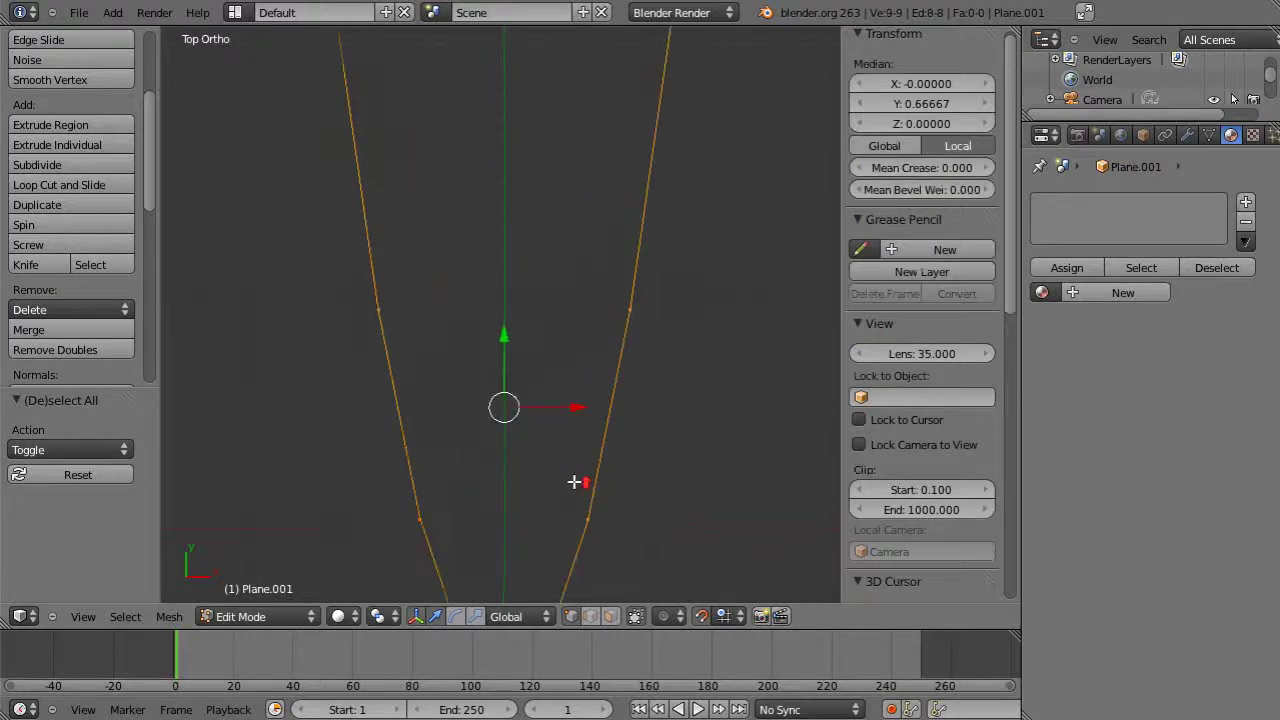
scroll(574, 476, down, 4)
scroll(572, 472, up, 1)
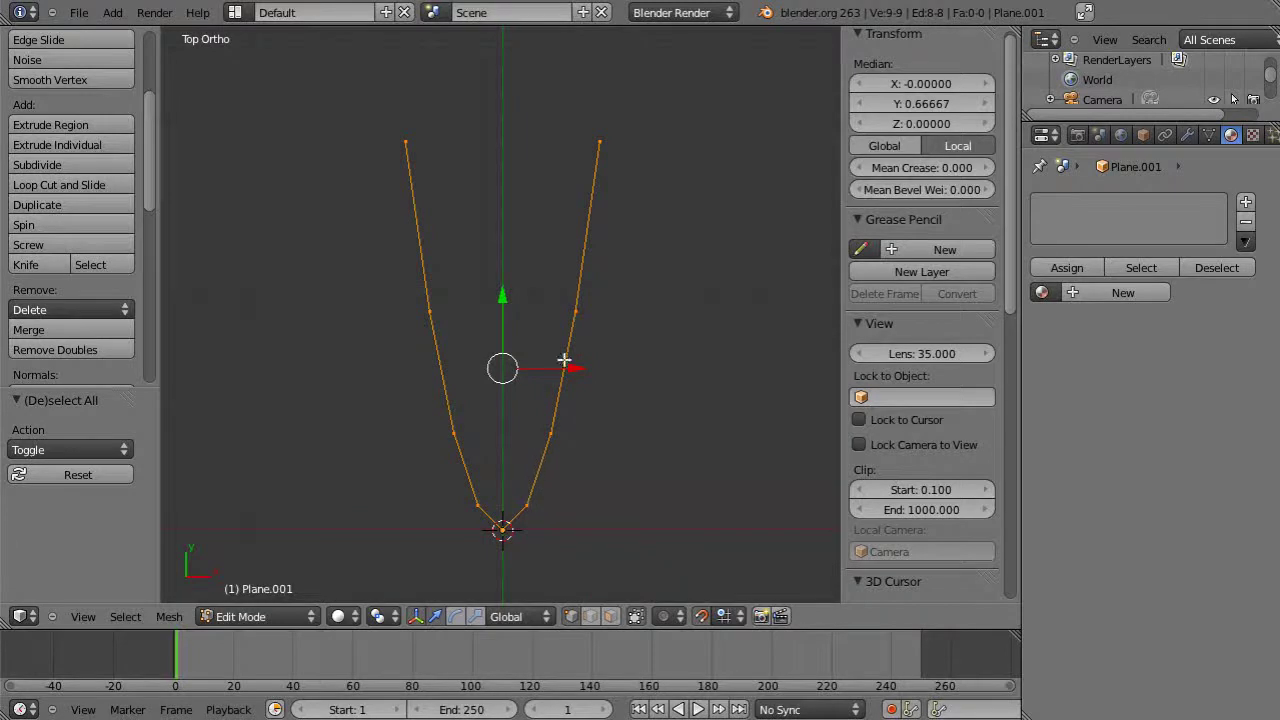
scroll(590, 460, up, 3)
scroll(590, 460, down, 4)
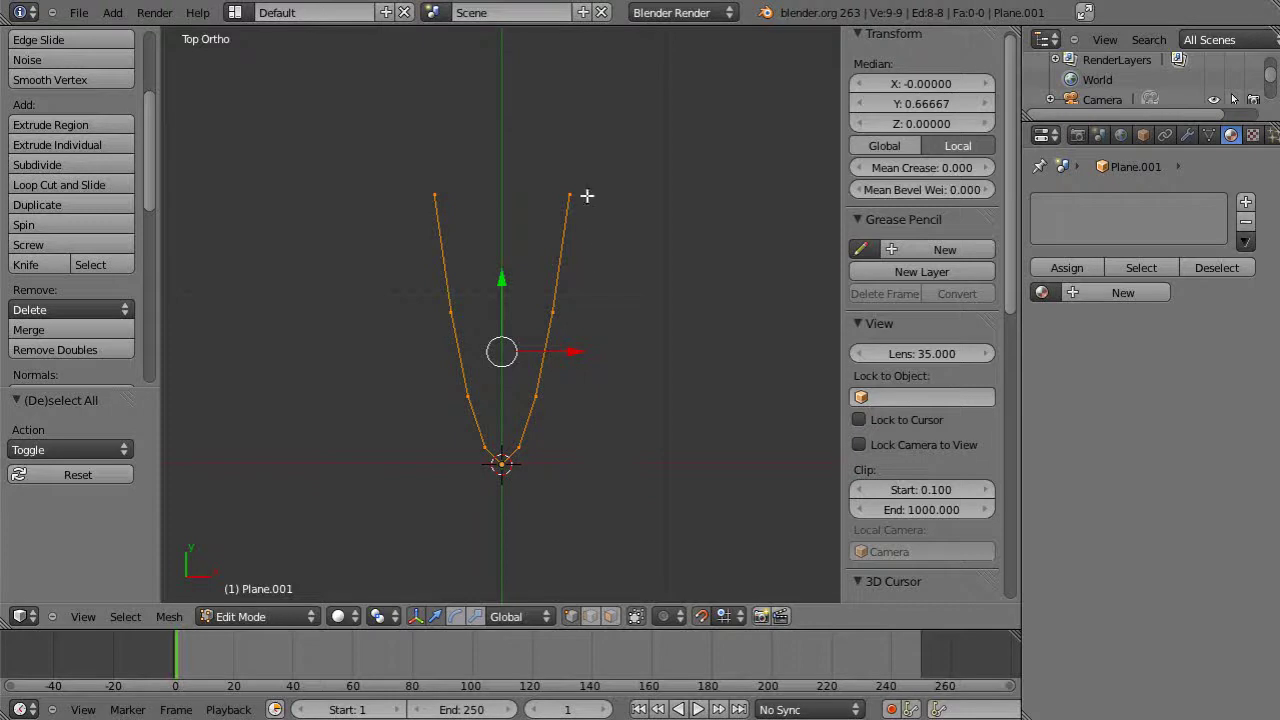
scroll(646, 442, up, 3)
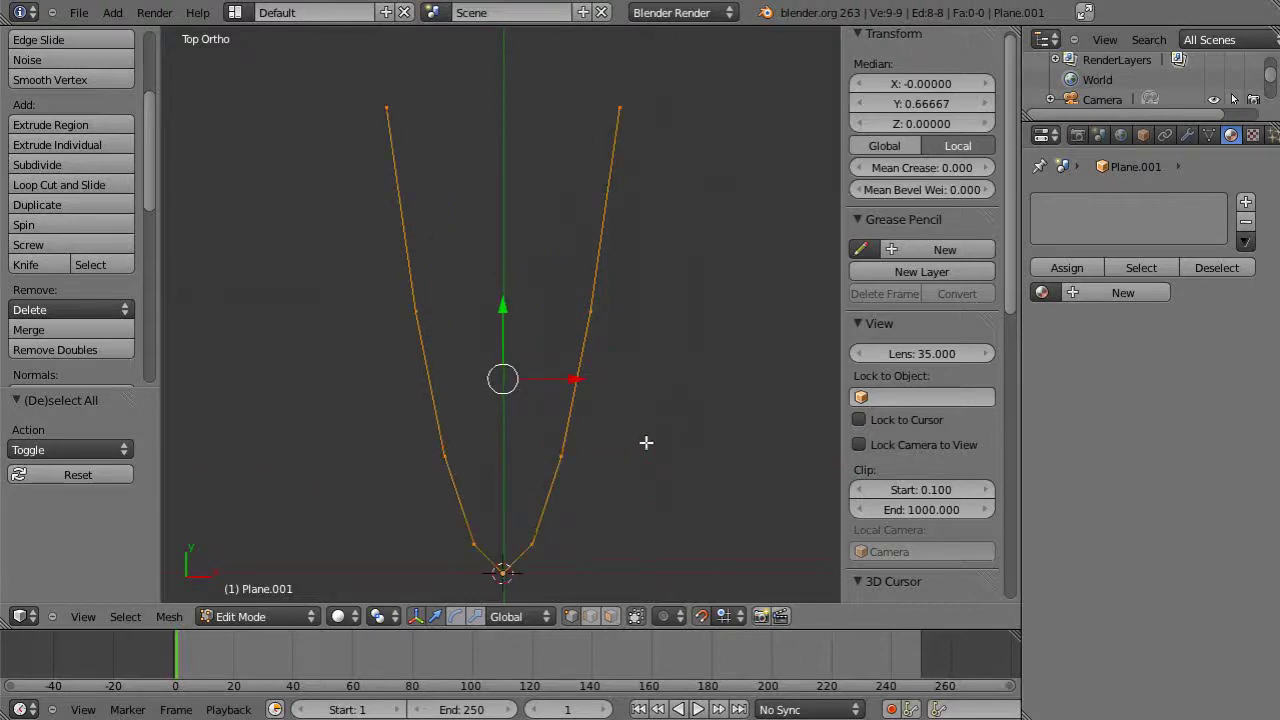
scroll(646, 442, down, 2)
scroll(646, 442, up, 2)
scroll(640, 437, down, 1)
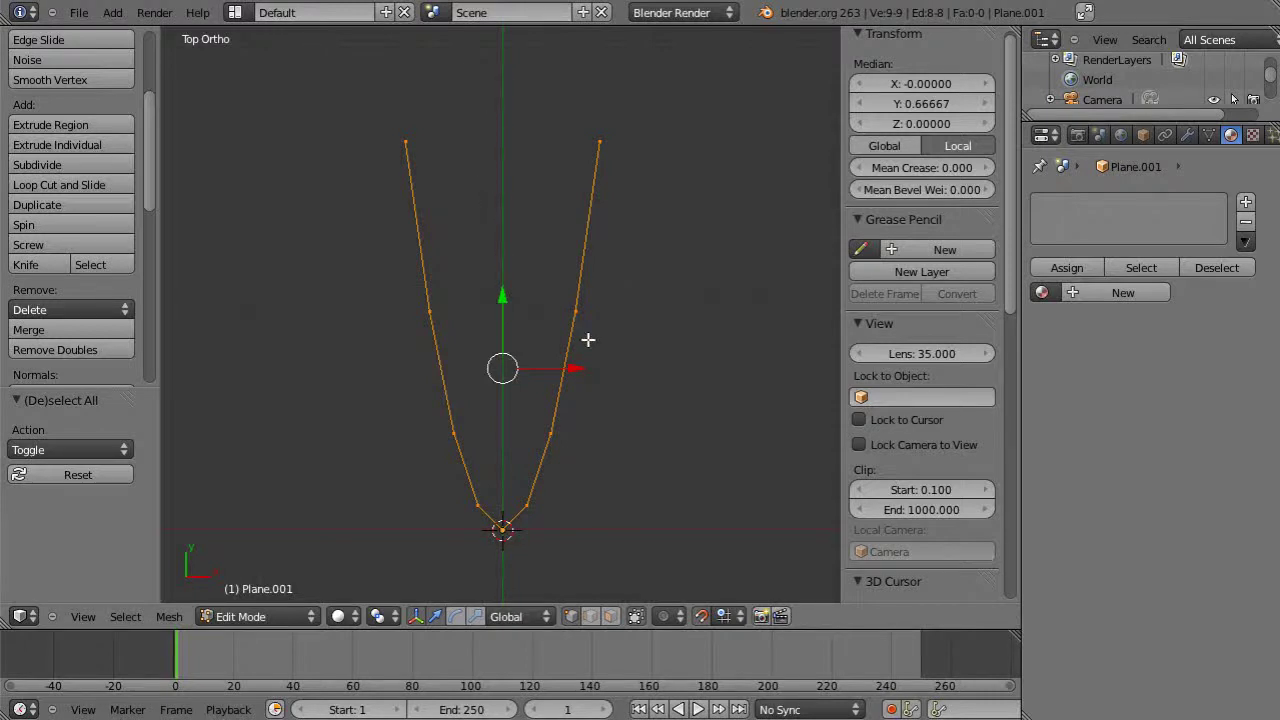
scroll(588, 340, down, 1)
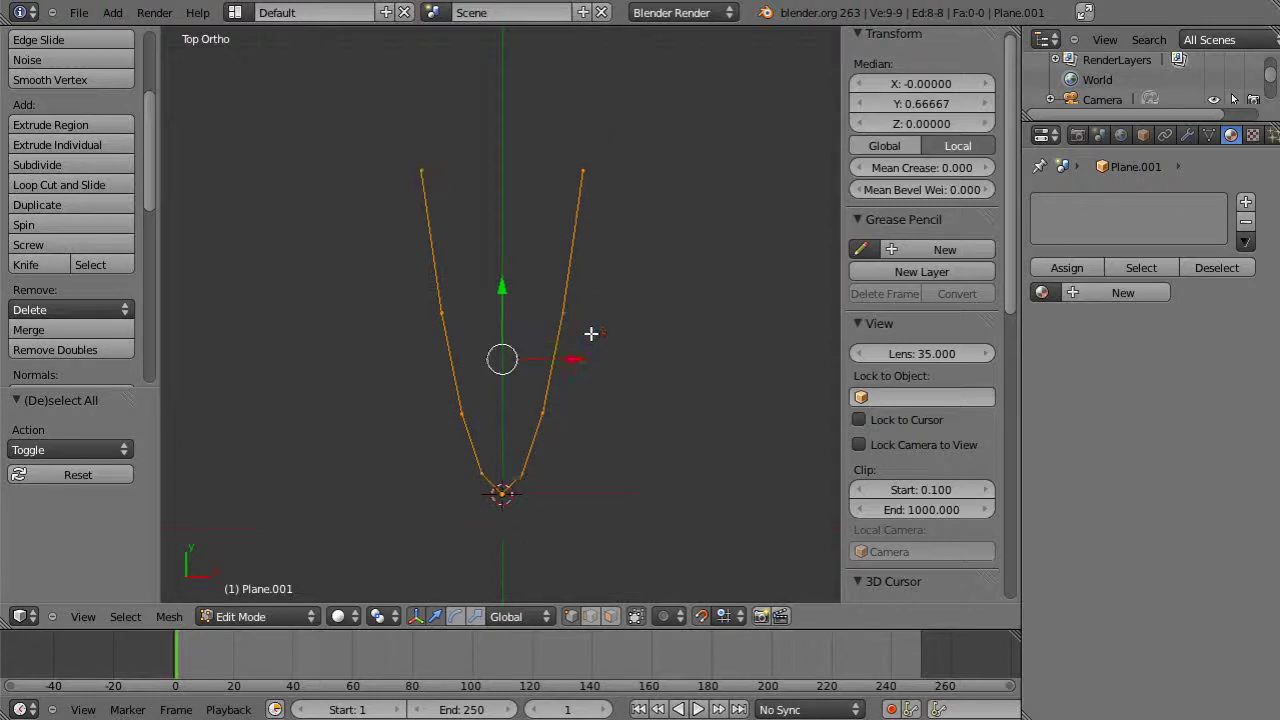
Extrude the whole parabola in place and rotate the new copy 20° about the global Y axis.
key(e)
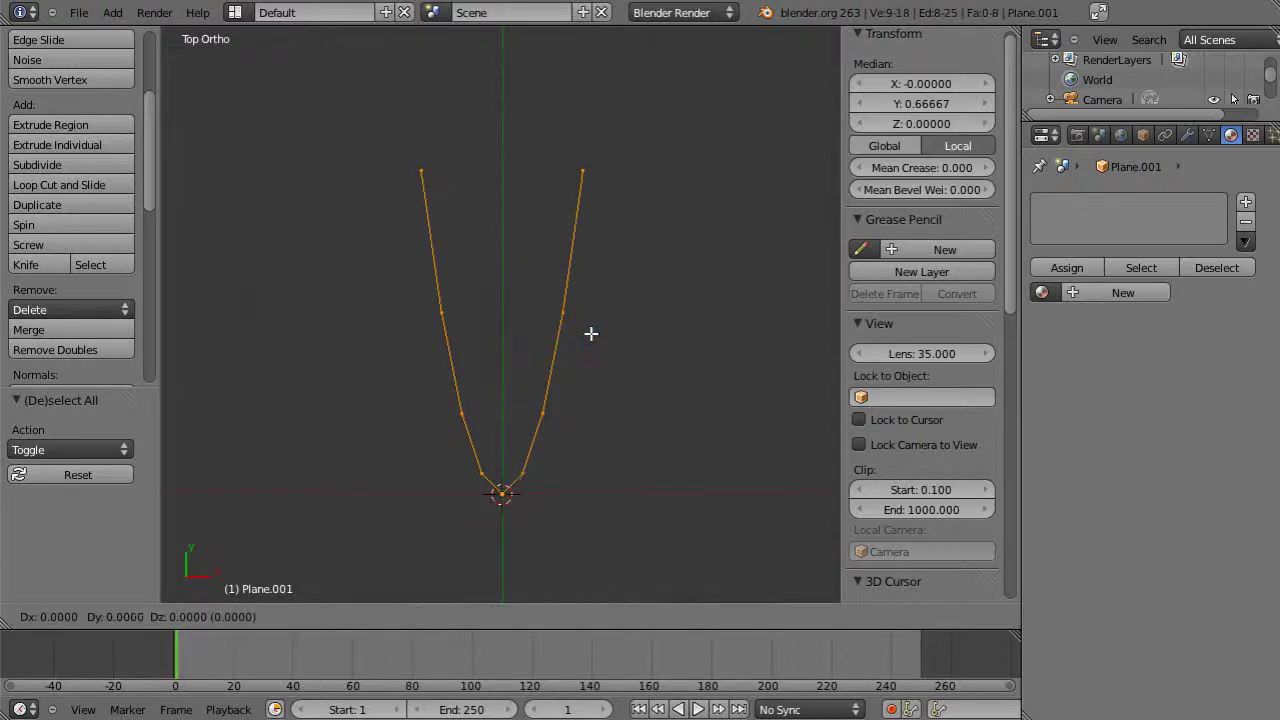
key(r)
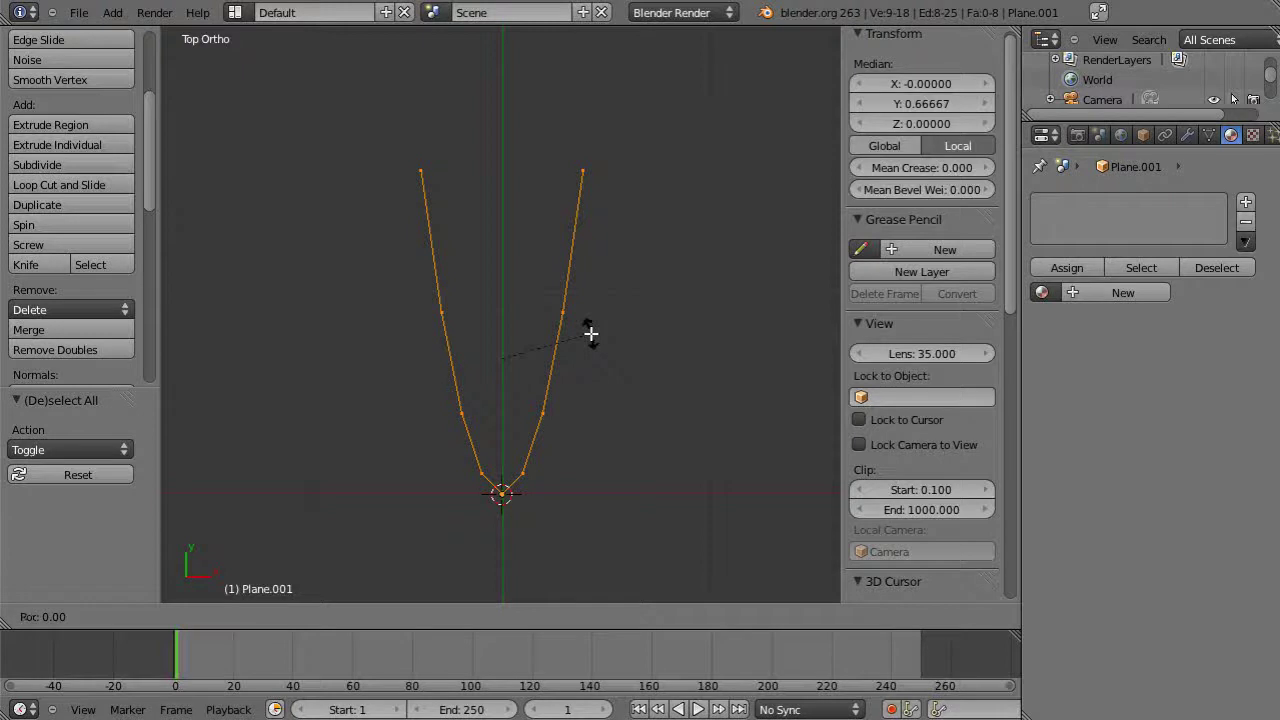
text(y)
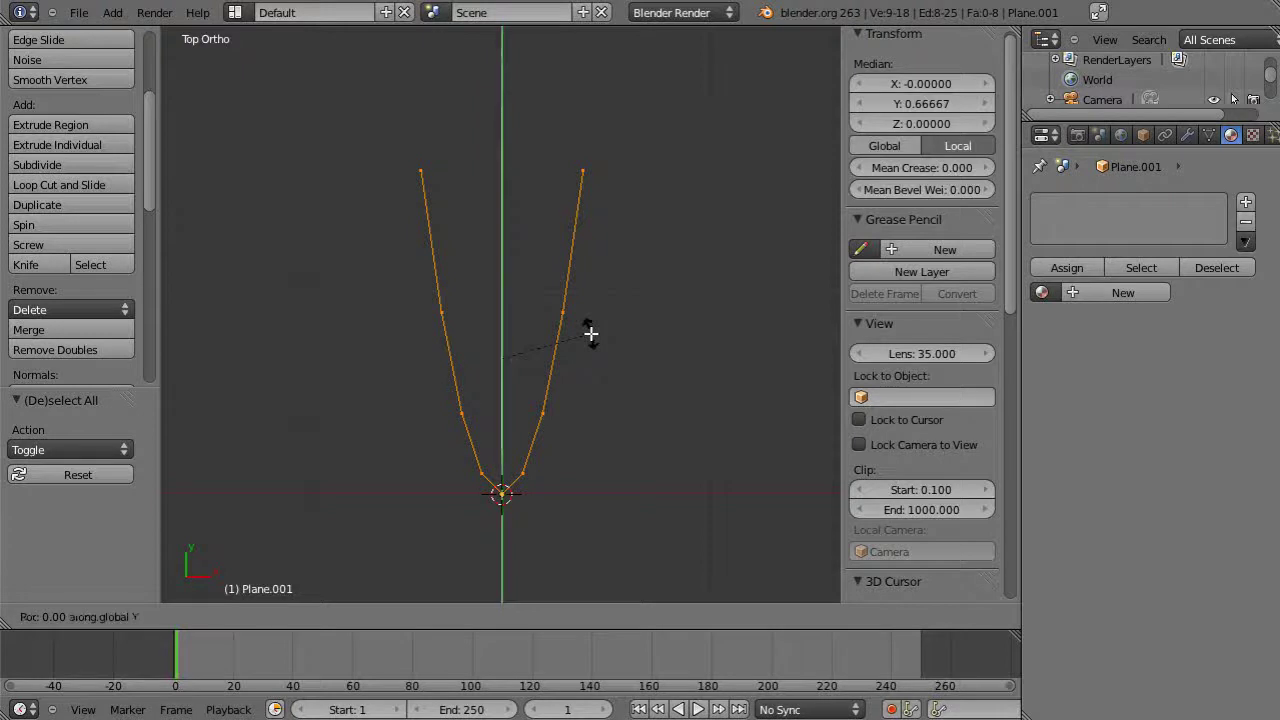
text(20)
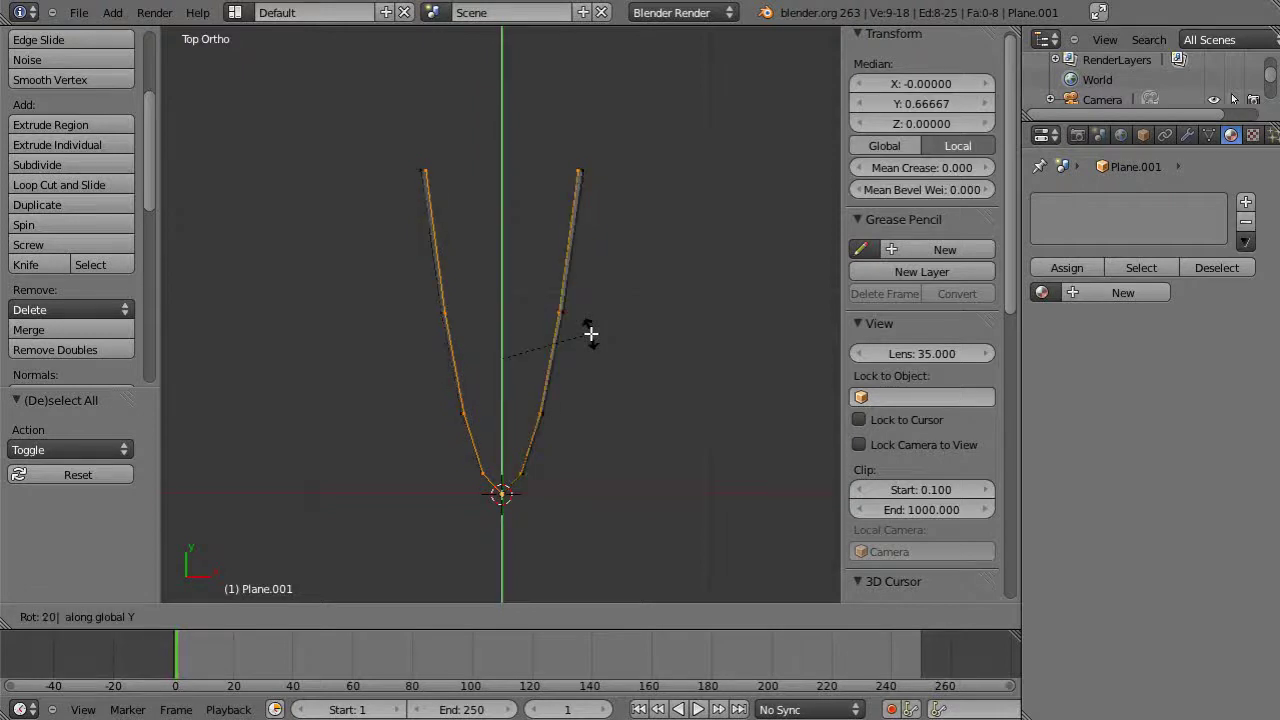
key(Return)
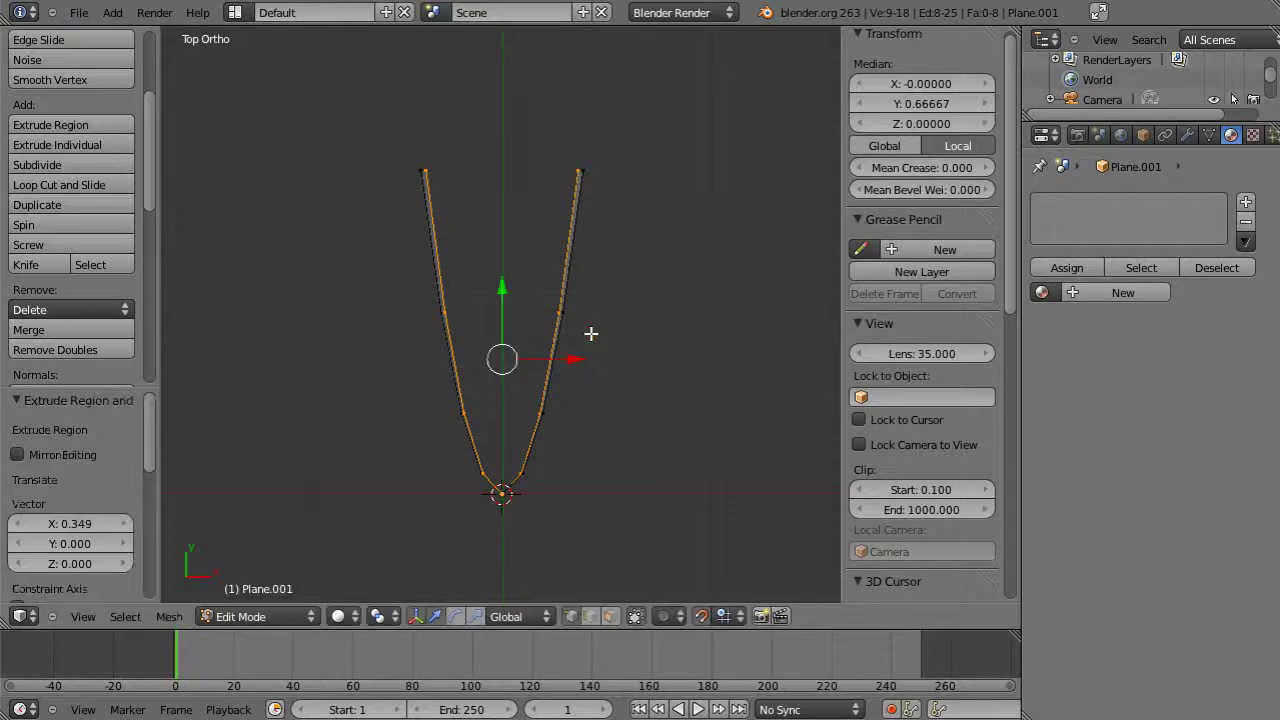
key(r)
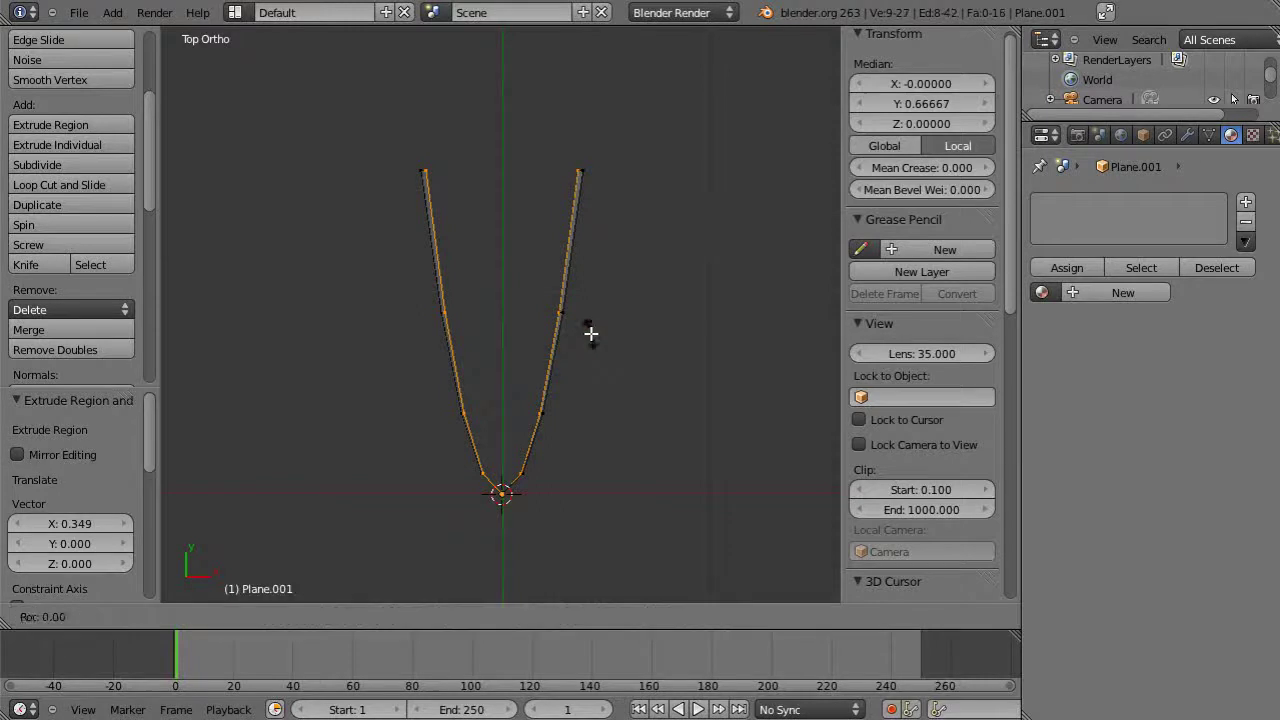
key(y)
key(Escape)
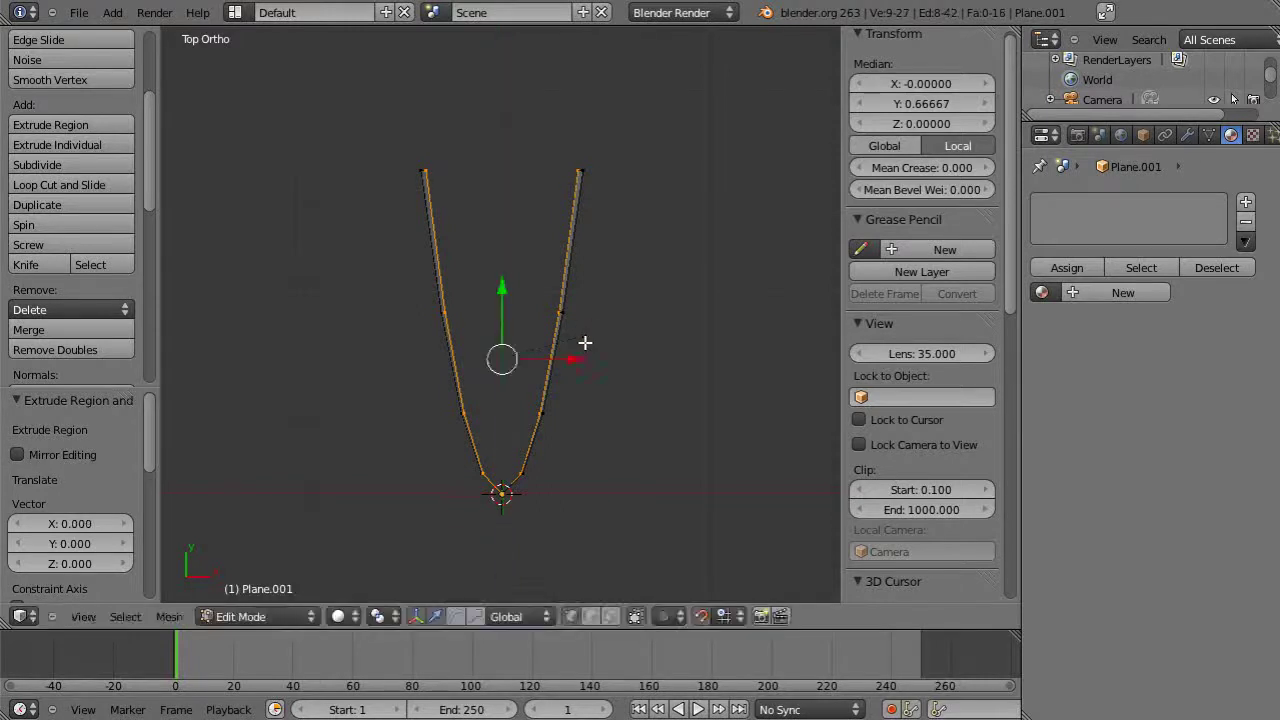
Add the second surface segment by extruding the profile and rotating it 20° about Y.
text(ry)
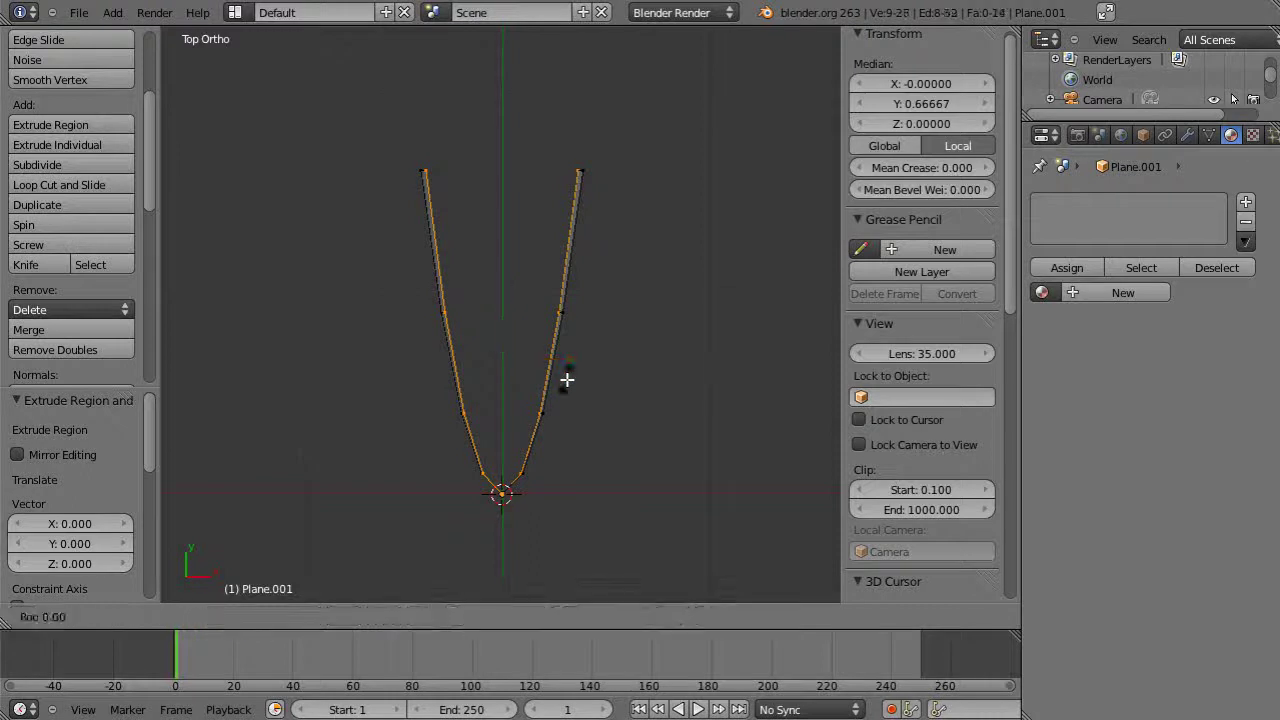
text(20)
key(Return)
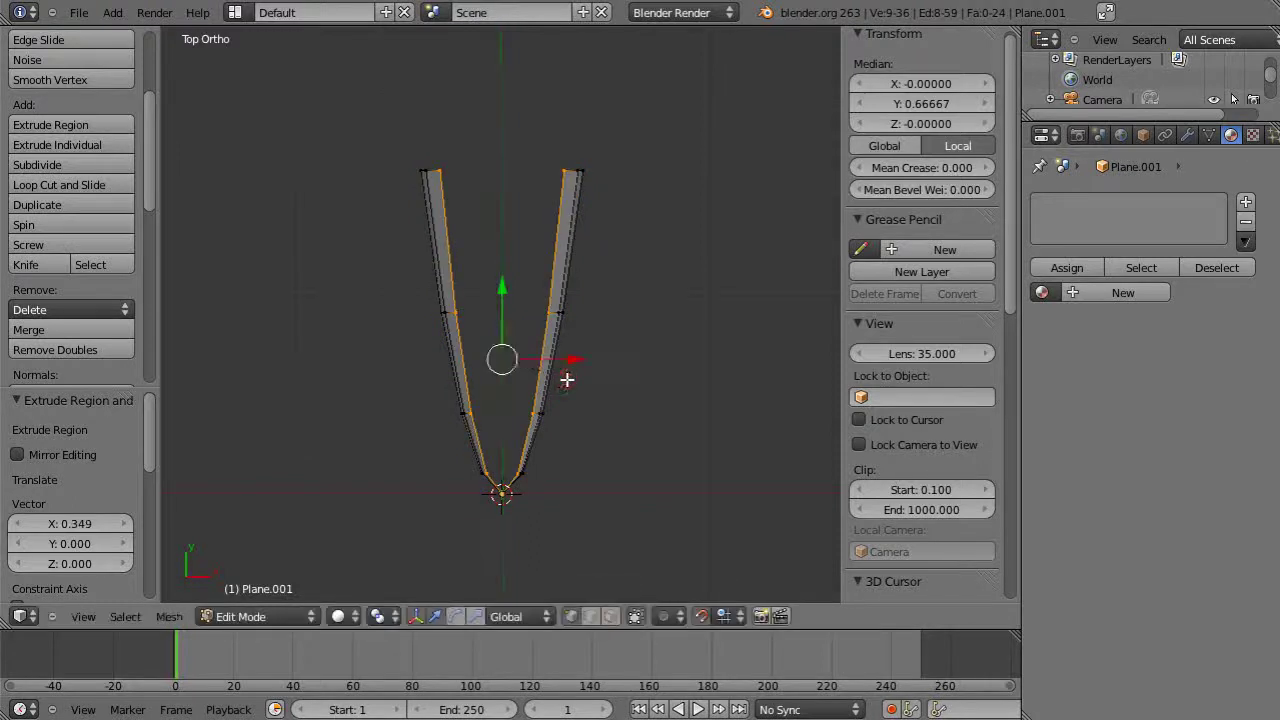
In a perspective view of the surface, extrude the third segment and rotate it 20° about global Y.
middle_drag(569, 377, 514, 343)
key(KP_5)
scroll(512, 399, up, 2)
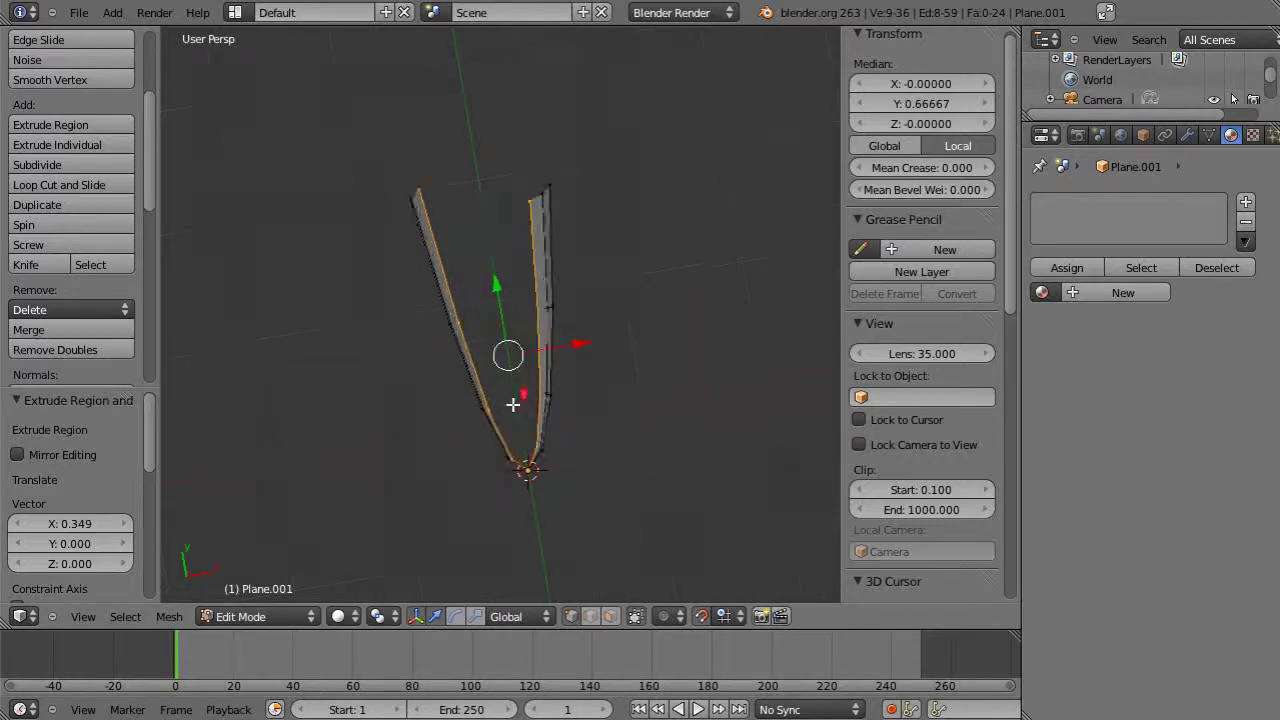
middle_drag(598, 399, 580, 503)
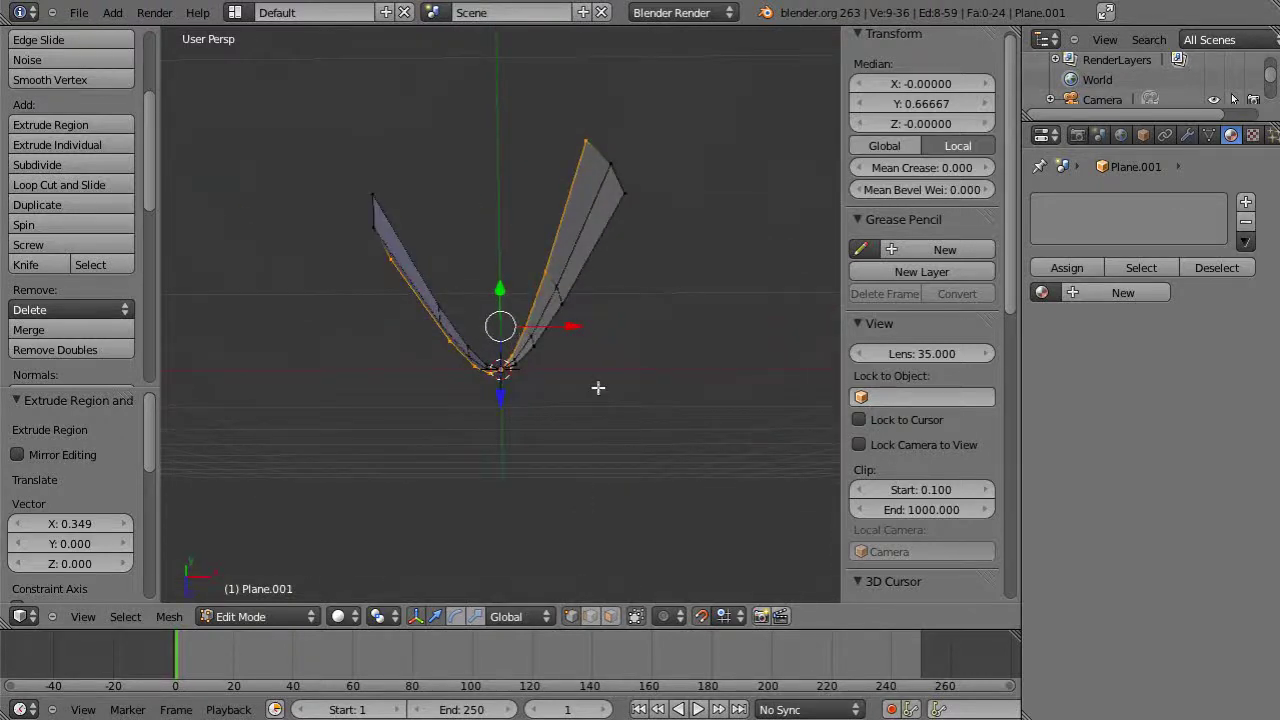
key(r)
key(y)
key(2)
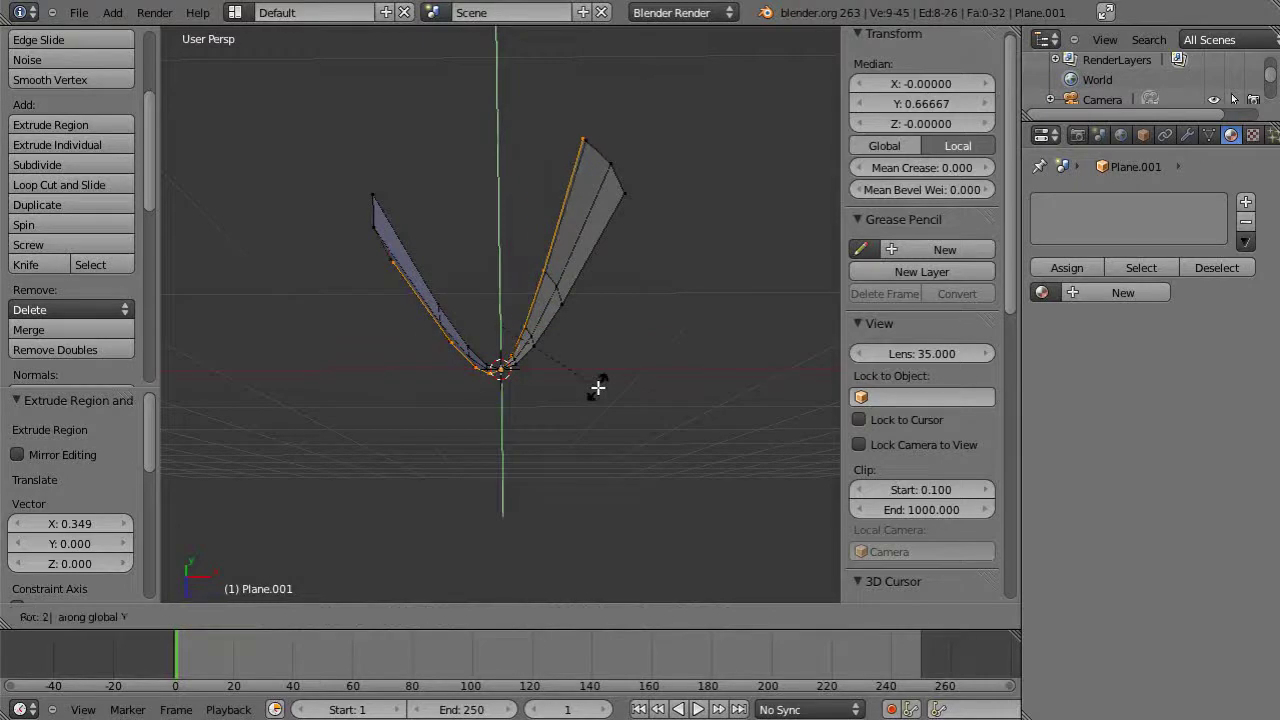
key(0)
key(Return)
Extrude the selected profile as the fourth segment, rotated 20° about global Y.
key(r)
key(y)
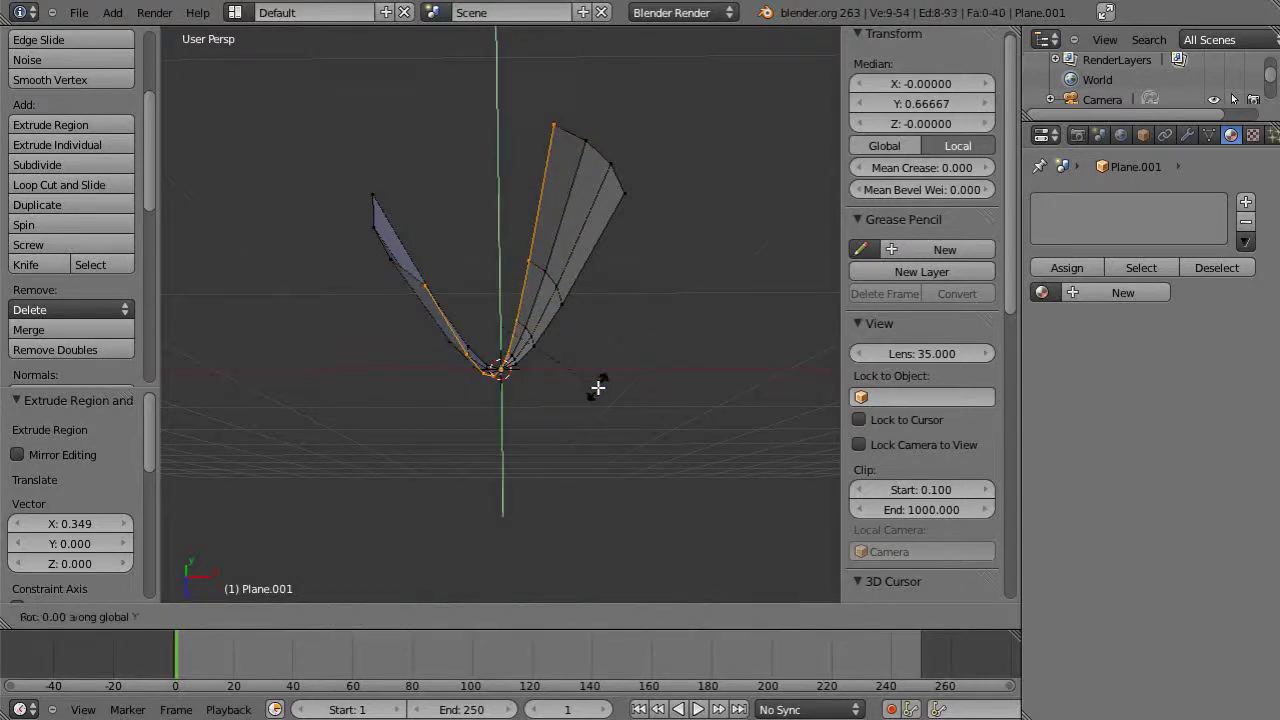
key(2)
key(0)
key(Return)
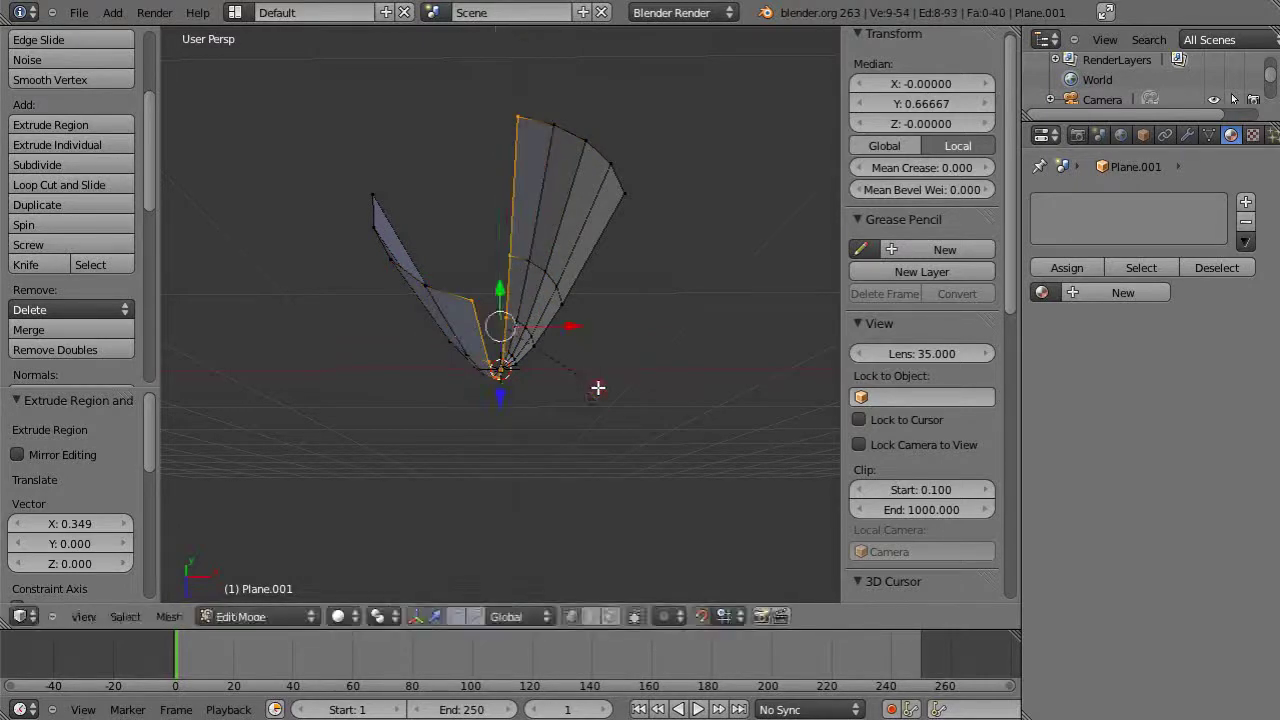
Extrude the selected profile as the fifth segment, rotated 20° about global Y.
key(y)
key(e)
key(r)
key(y)
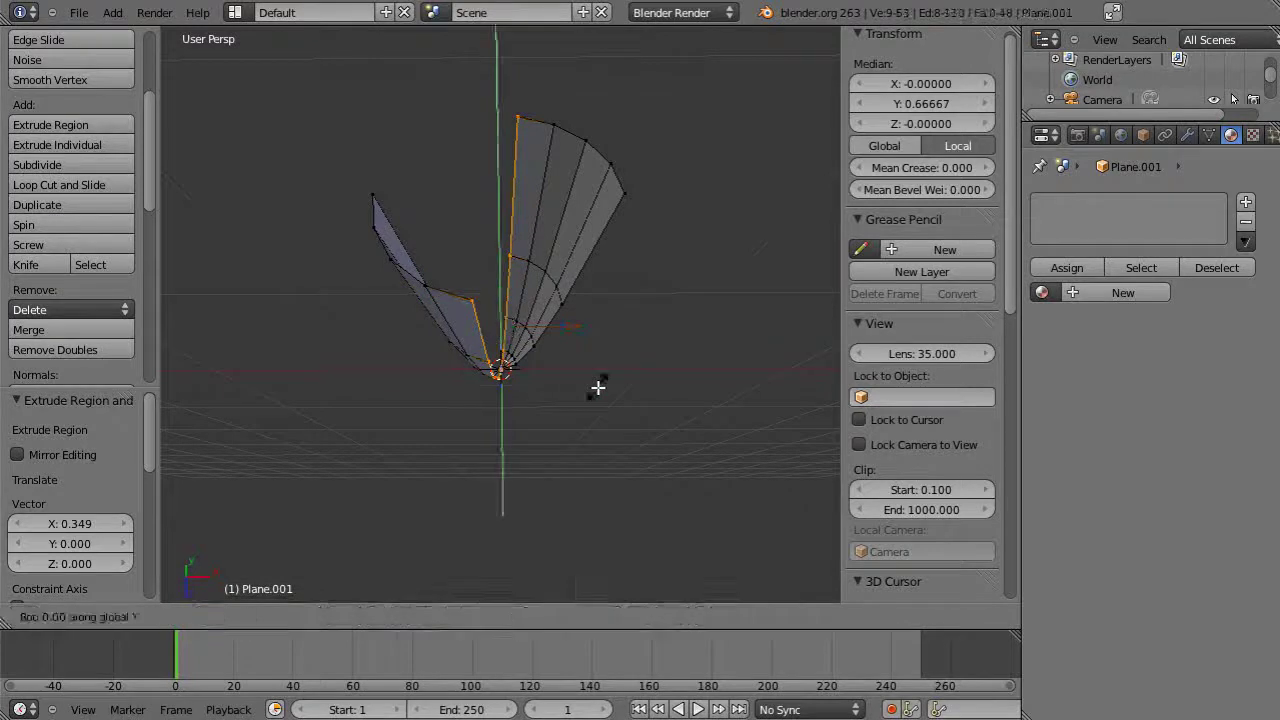
key(2)
key(0)
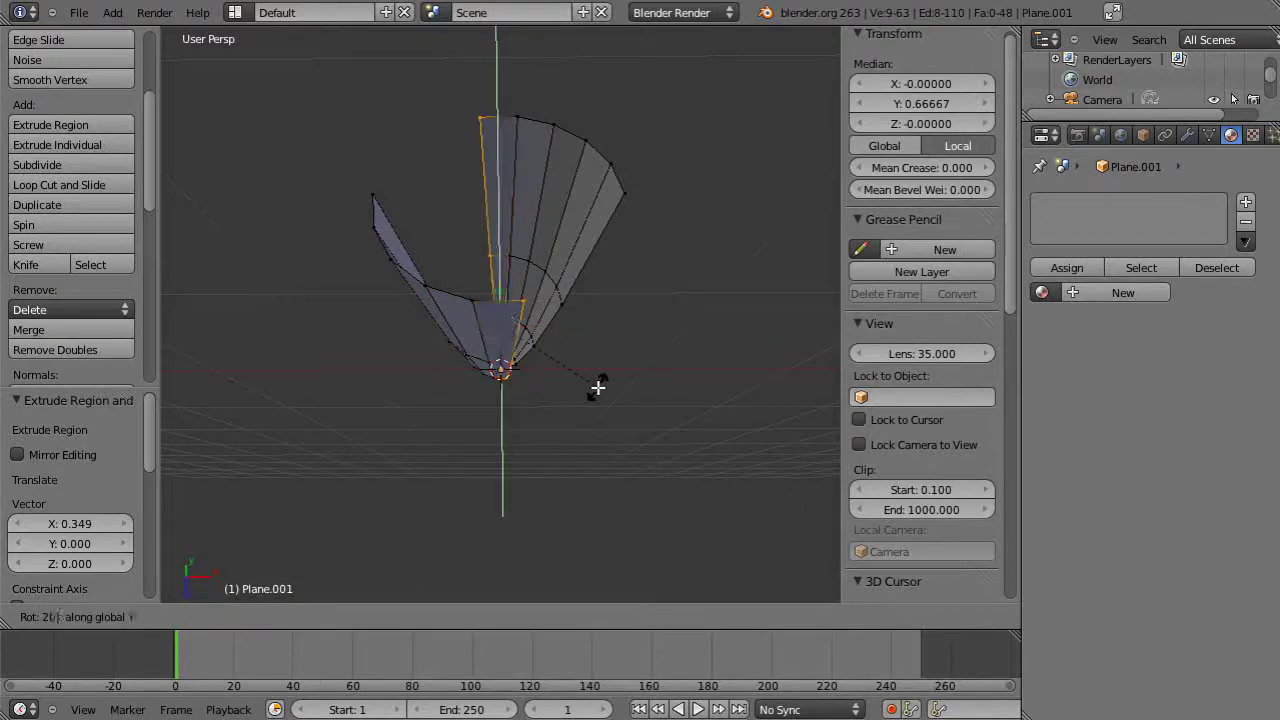
key(Return)
Extrude the selected profile as the sixth segment, rotated 20° about global Y.
key(e)
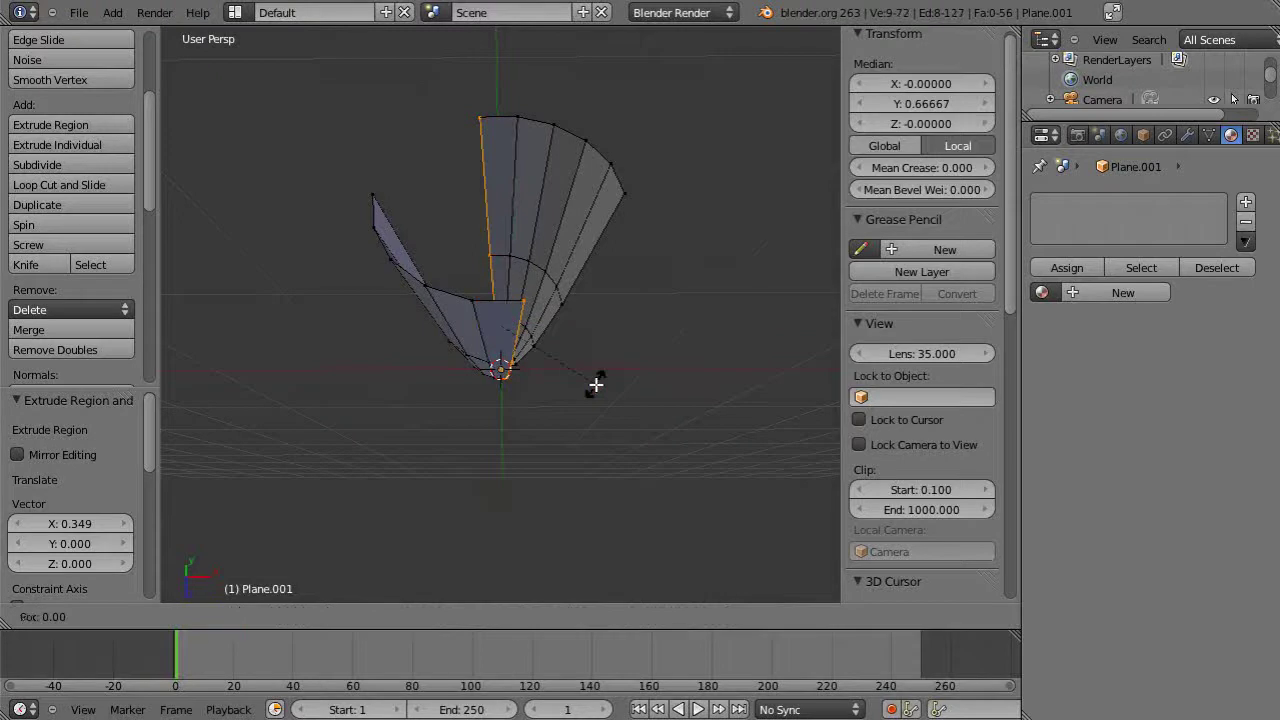
key(r)
key(y)
key(2)
key(0)
key(Return)
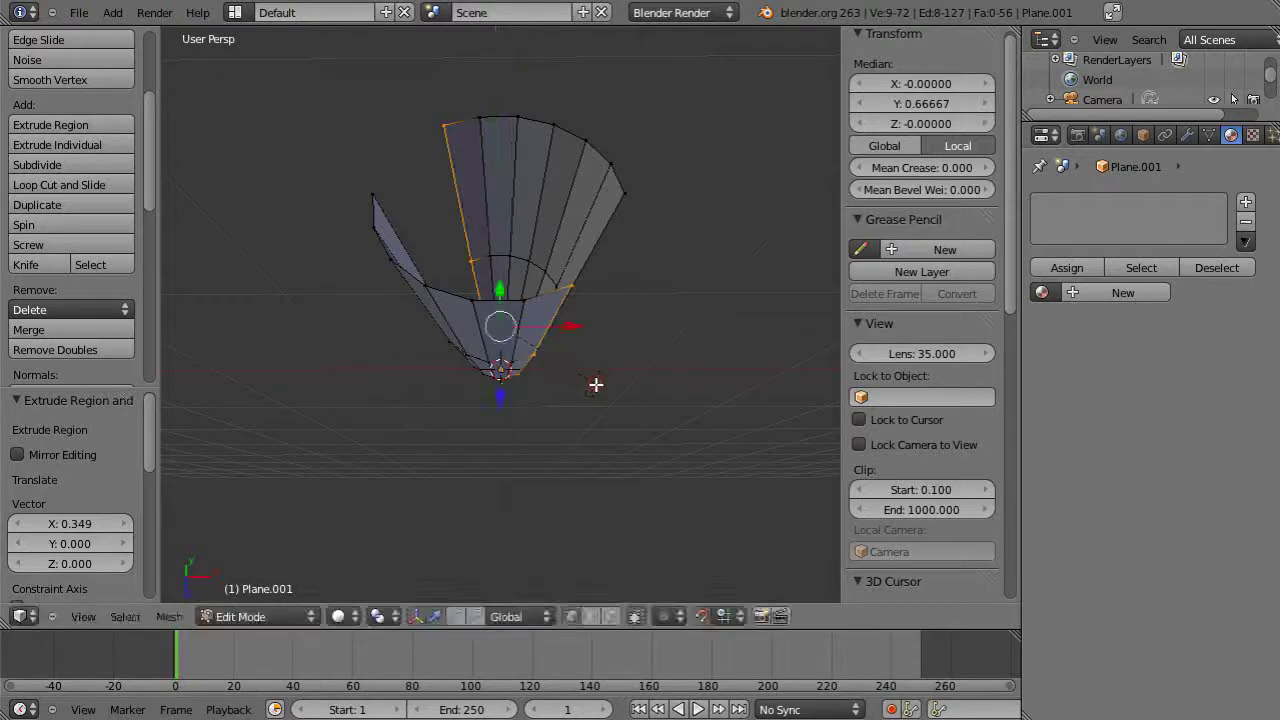
Extrude the selected profile as the seventh segment, rotated 20° about global Y.
key(e)
key(r)
key(y)
key(2)
key(0)
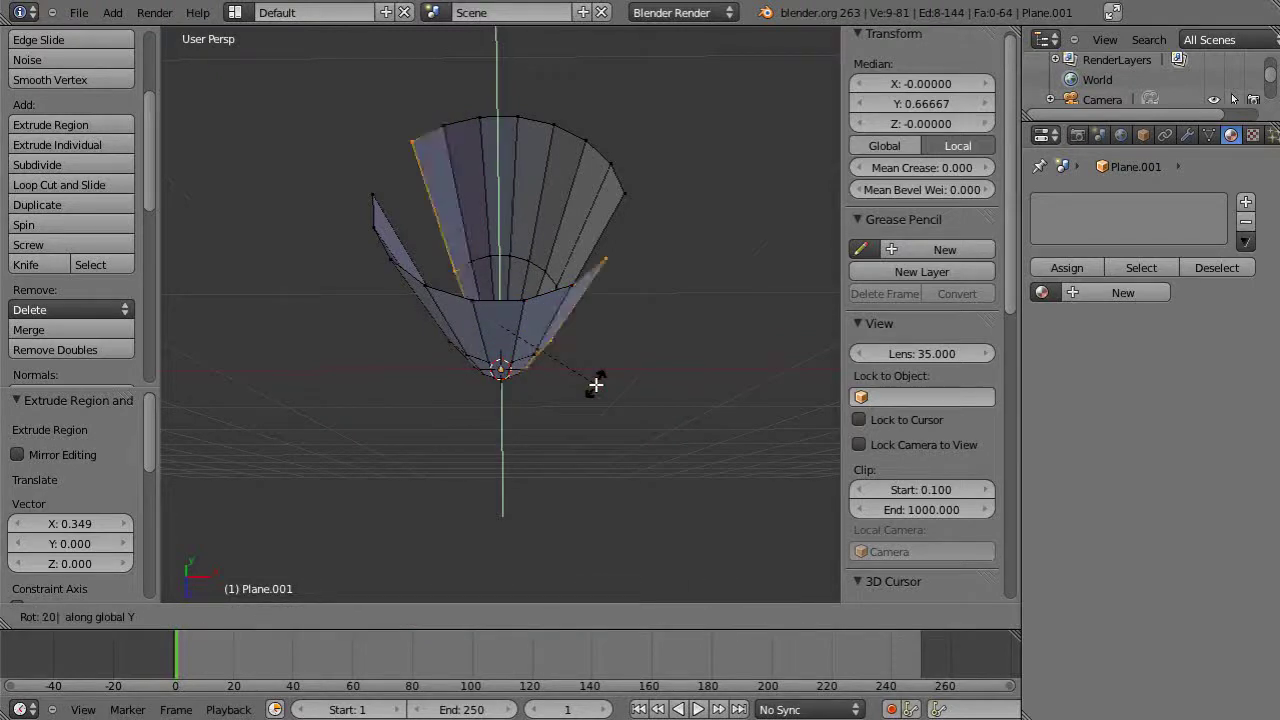
key(Return)
Extrude the selected profile as the eighth segment, rotated 20° about global Y.
key(e)
key(r)
key(y)
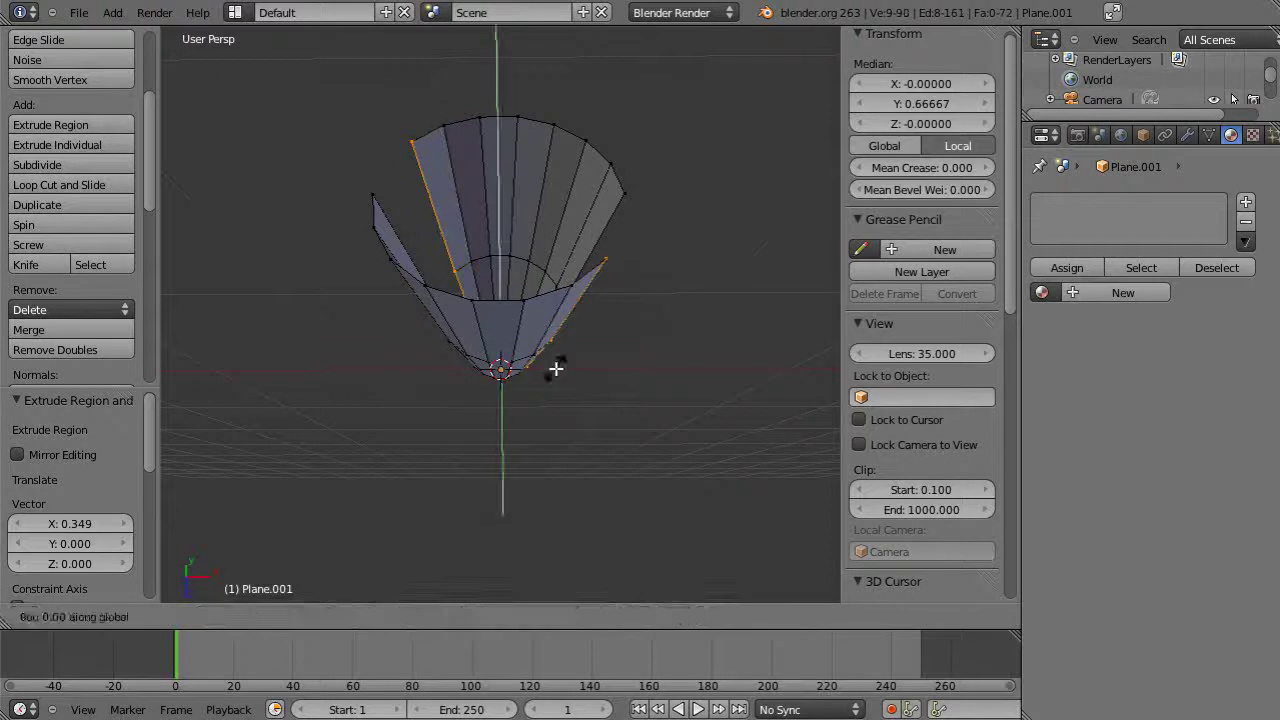
key(2)
key(0)
key(Return)
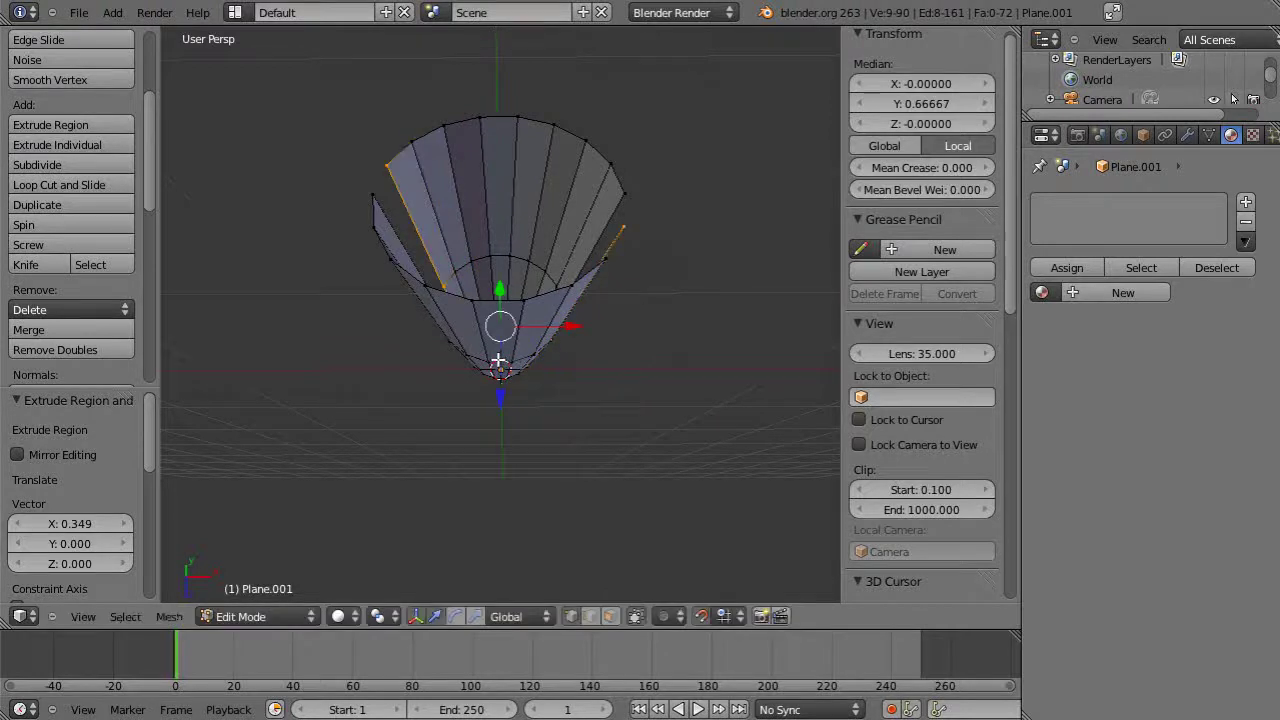
Close the surface by extruding the profile as the ninth segment, rotated 20° about global Y.
key(e)
key(r)
key(y)
key(2)
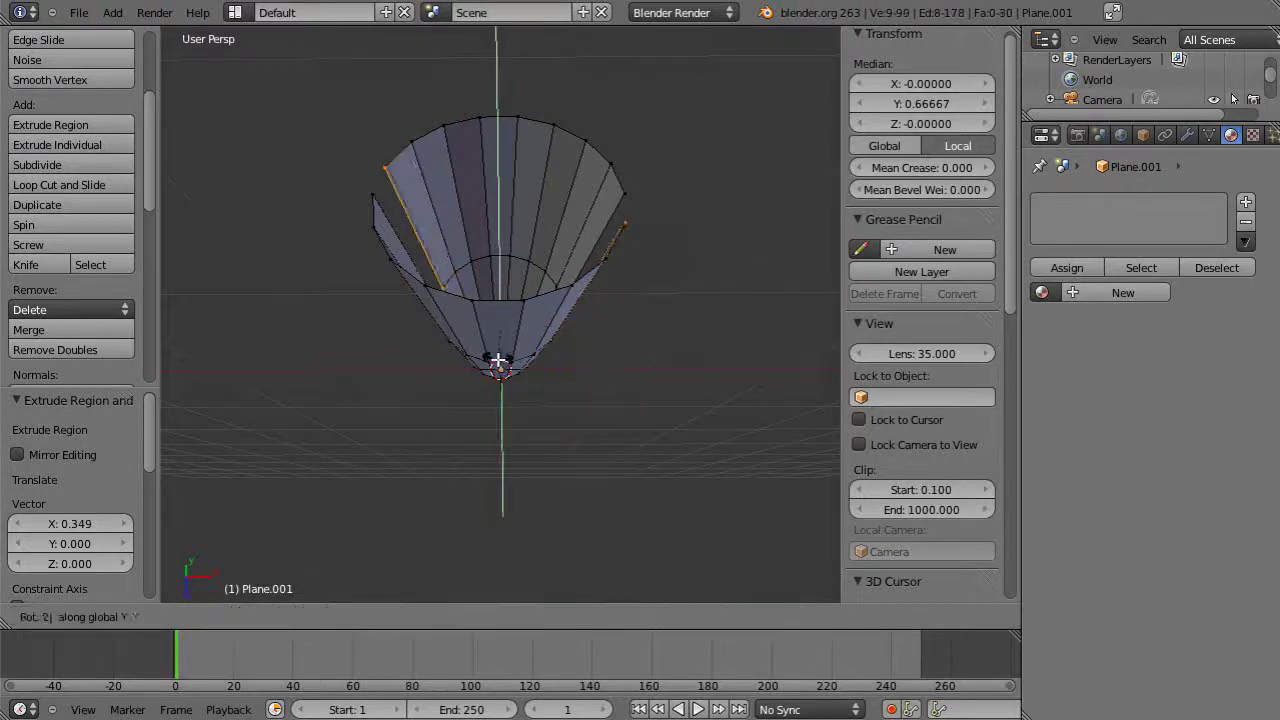
key(Return)
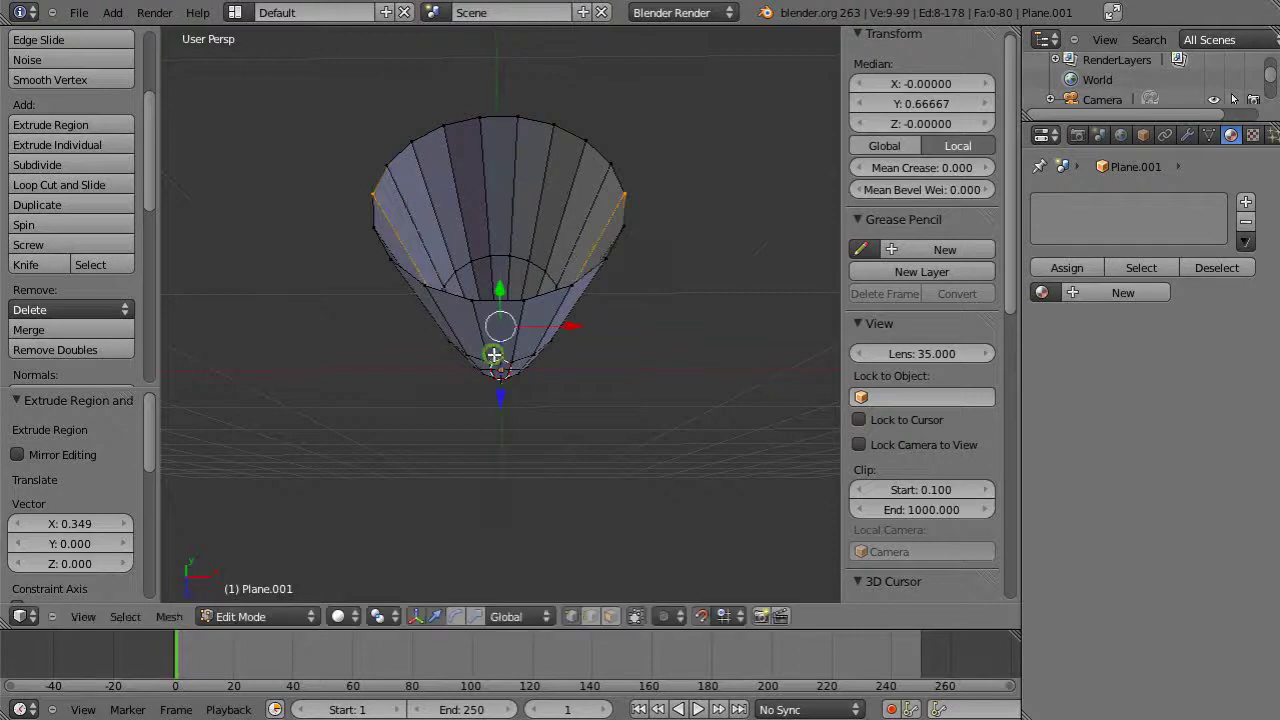
Inspect the closed surface from several sides, deselect all of its vertices and return to Object Mode.
middle_drag(494, 354, 665, 294)
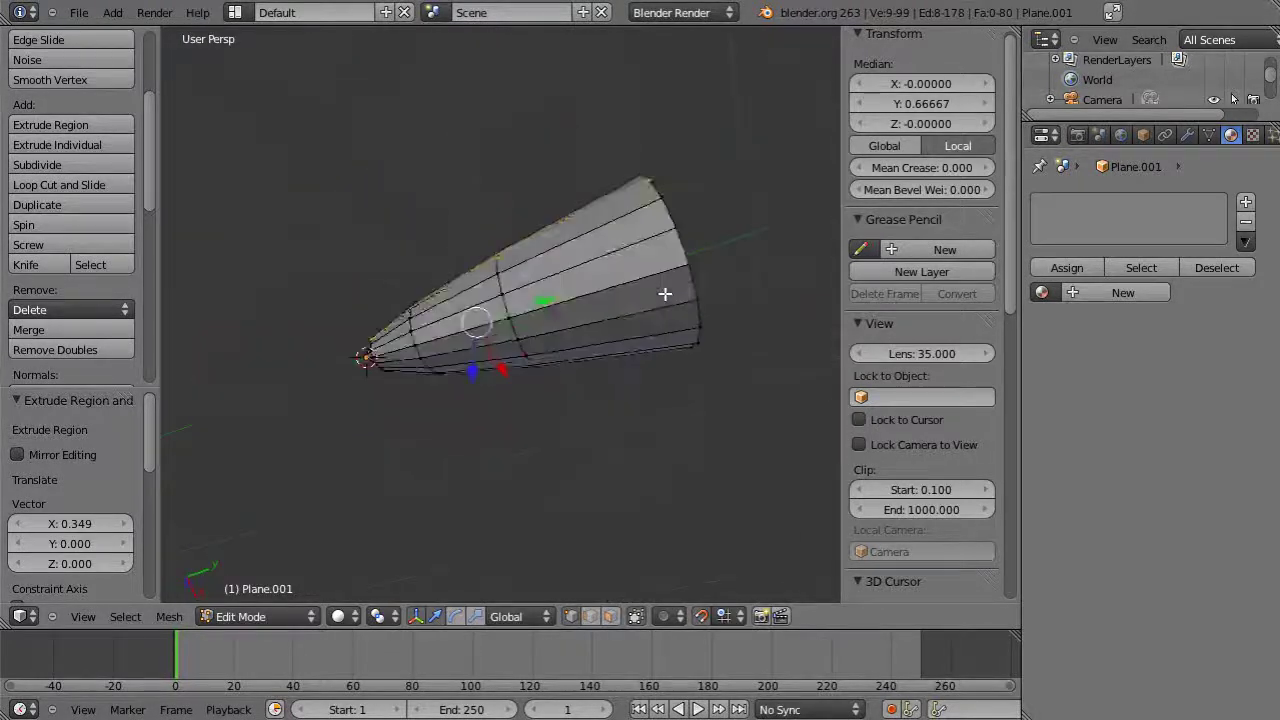
middle_drag(510, 372, 477, 251)
middle_drag(536, 340, 486, 383)
scroll(631, 385, up, 3)
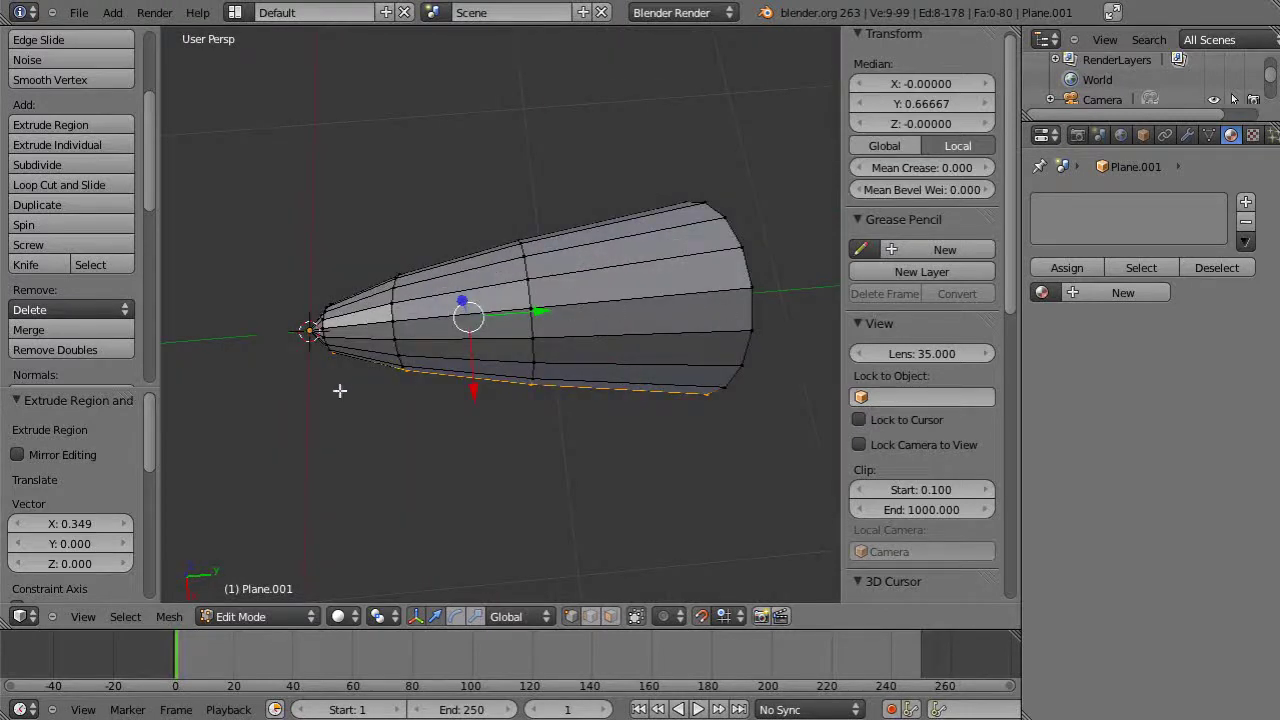
scroll(630, 315, down, 3)
scroll(640, 314, up, 3)
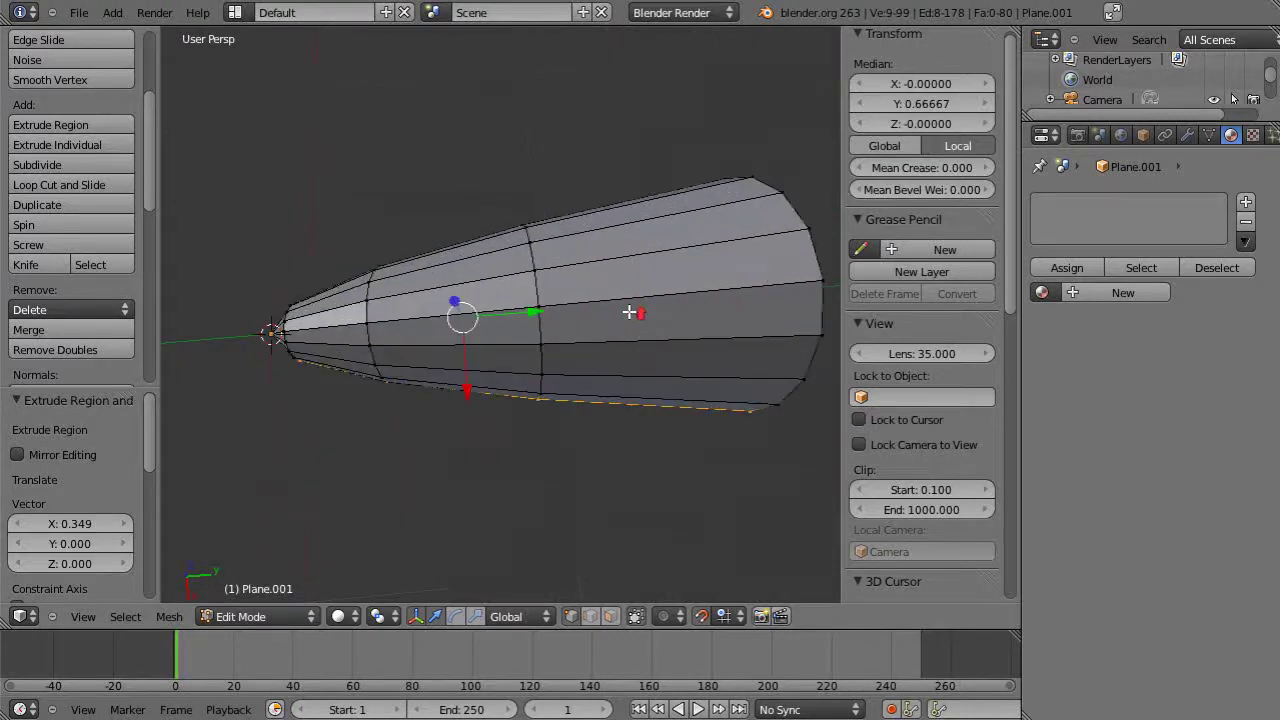
scroll(640, 314, down, 1)
key(a)
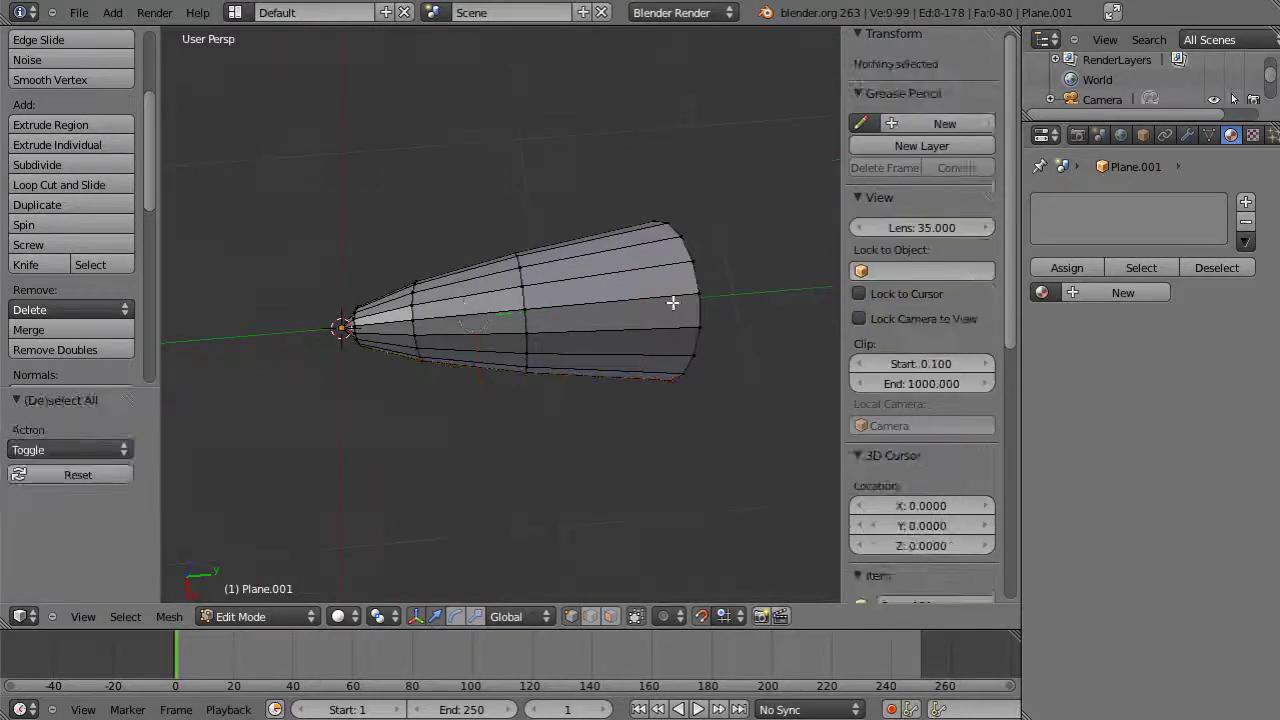
key(Tab)
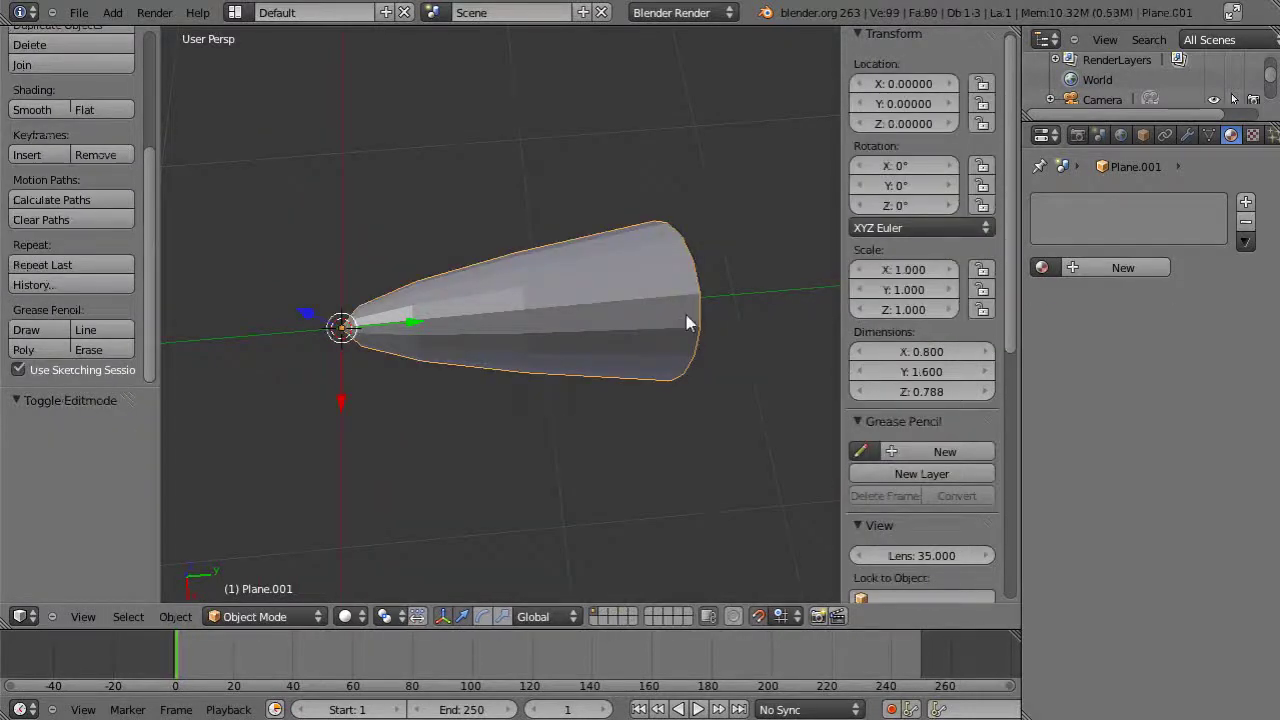
Scale the paraboloid object to 0.7 along the global Y axis.
key(s)
key(y)
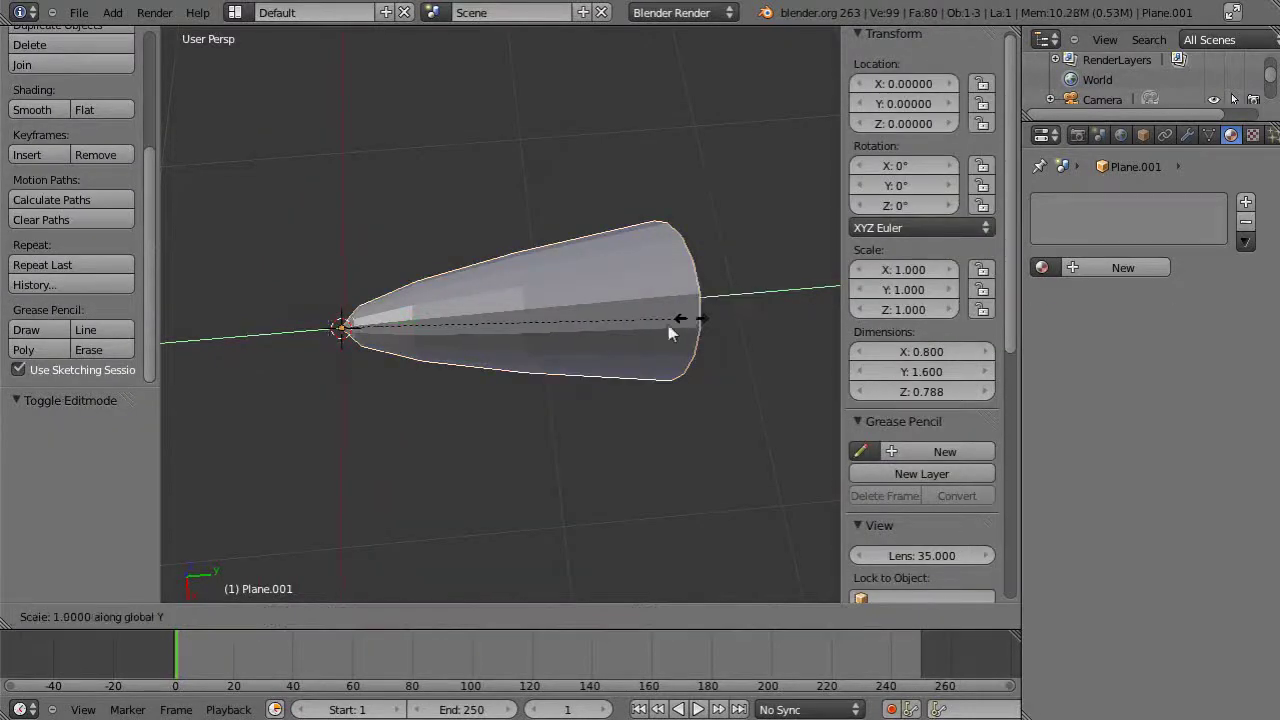
click(576, 345)
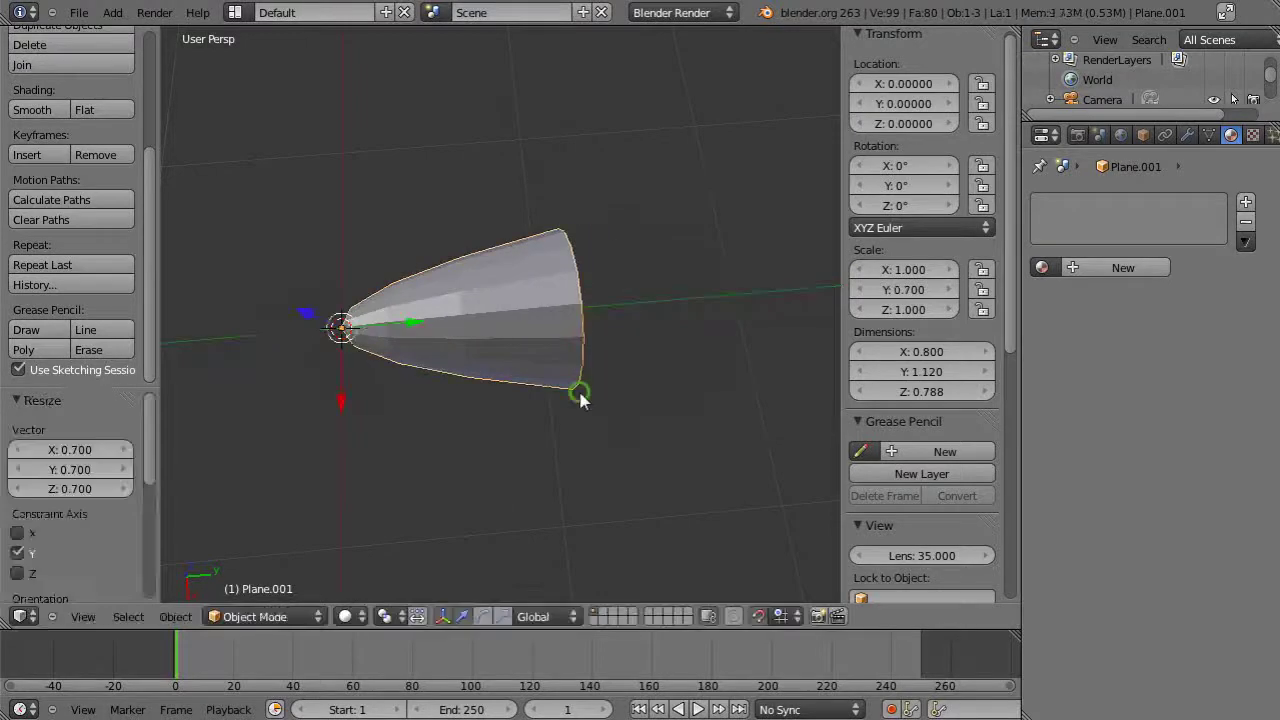
Apply smooth shading to the paraboloid object.
middle_drag(580, 394, 462, 318)
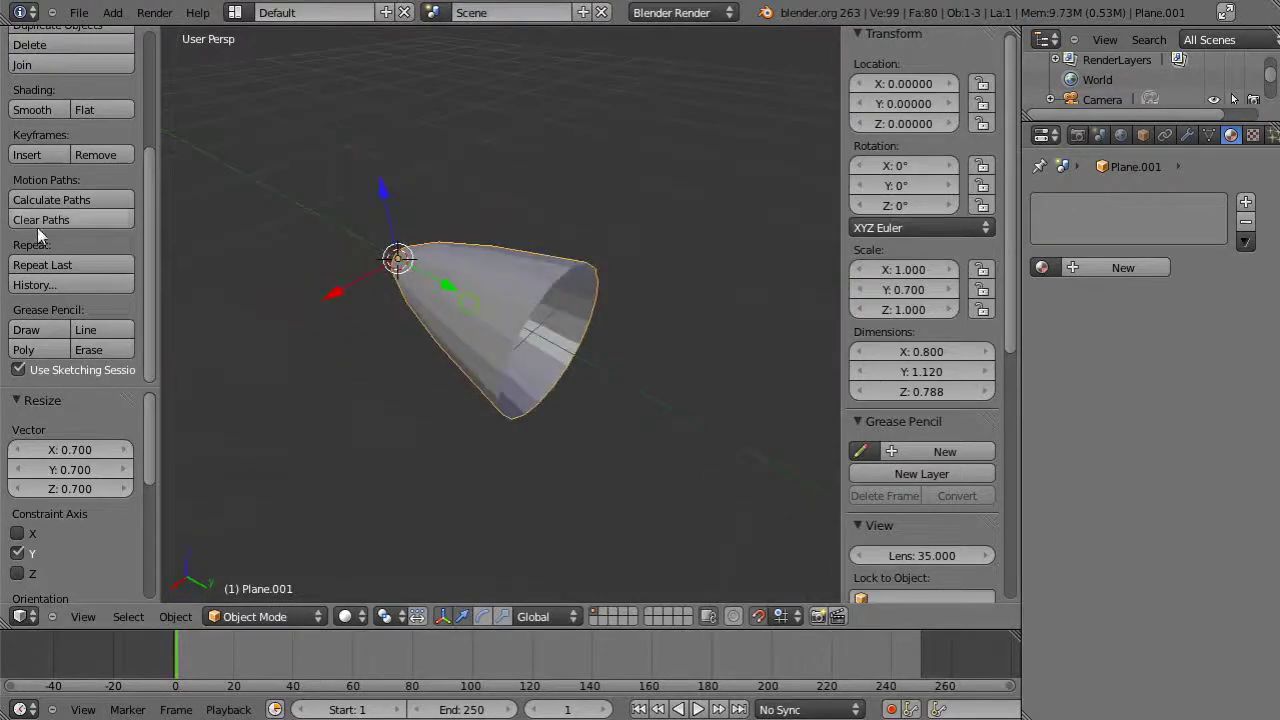
click(33, 111)
mouse_move(409, 449)
middle_down()
mouse_move(491, 360)
mouse_move(486, 317)
mouse_move(388, 453)
mouse_move(303, 449)
mouse_move(280, 320)
mouse_move(556, 341)
mouse_move(500, 360)
mouse_move(391, 454)
mouse_move(506, 420)
mouse_move(466, 400)
mouse_move(451, 361)
mouse_move(506, 423)
mouse_move(529, 366)
middle_up()
scroll(481, 436, up, 3)
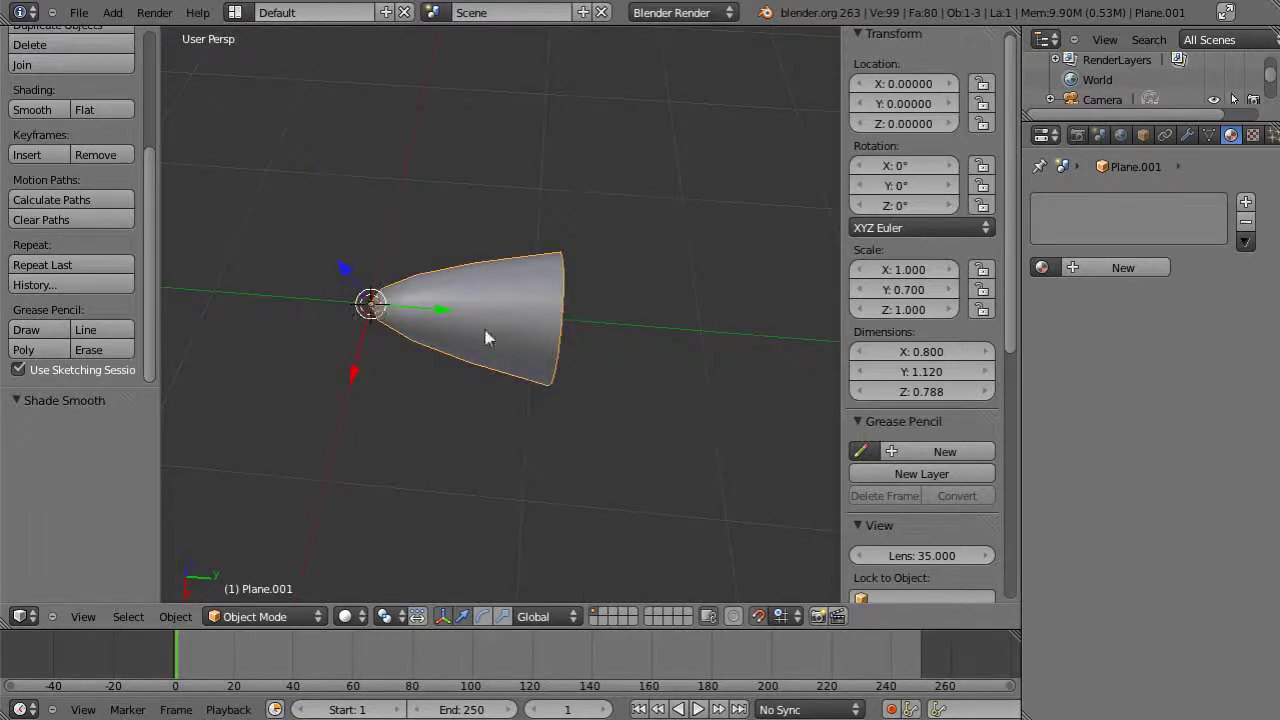
scroll(556, 431, up, 6)
scroll(558, 430, down, 4)
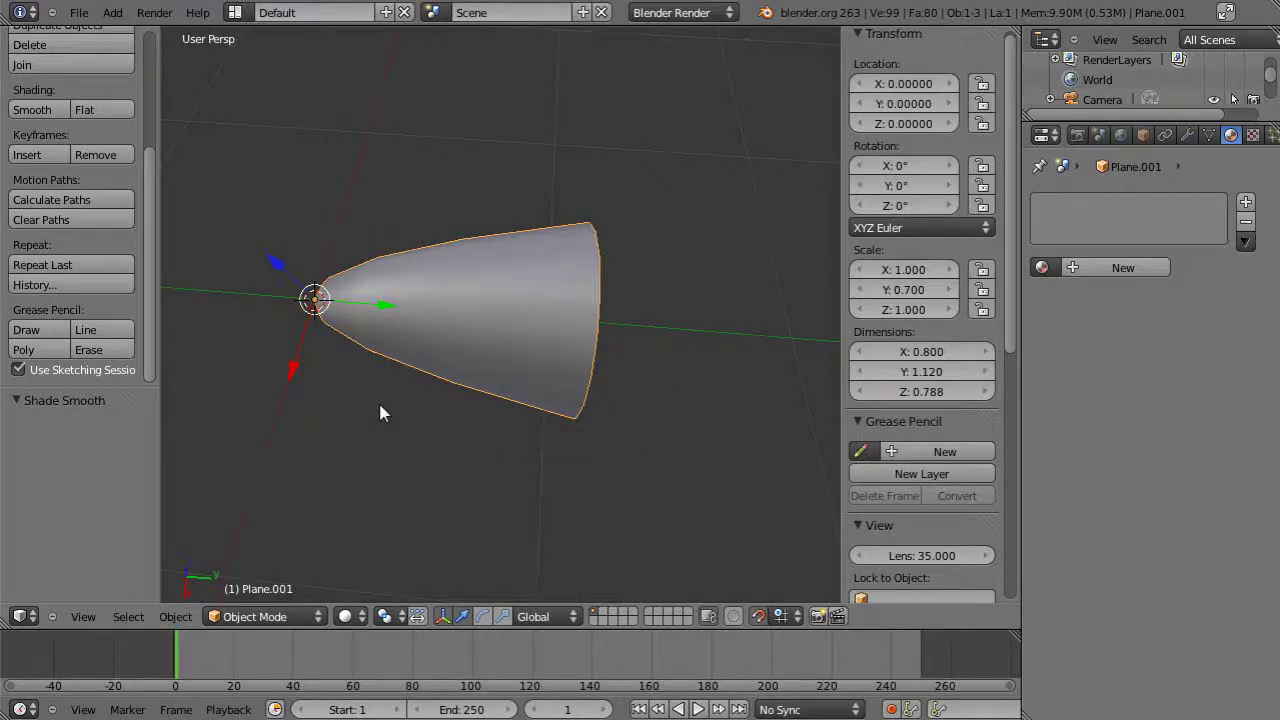
Assign the existing material named Material to the paraboloid.
middle_drag(380, 413, 487, 443)
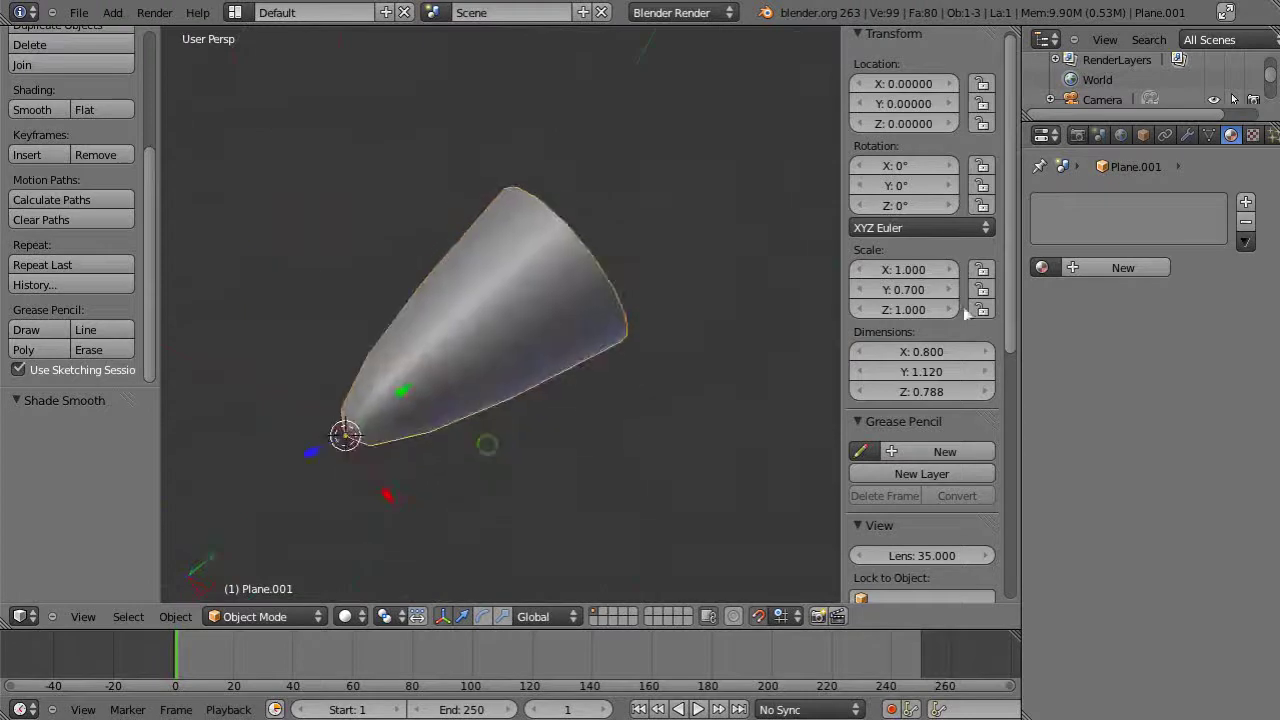
click(1042, 268)
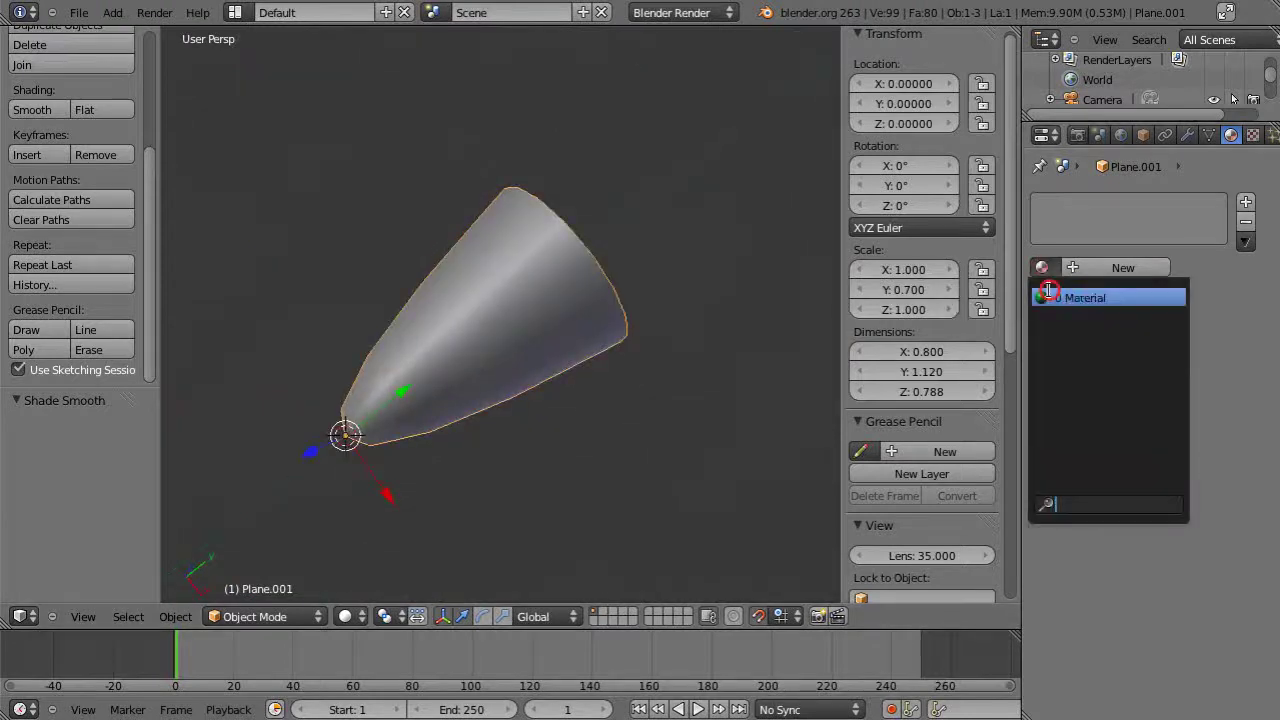
click(1048, 297)
middle_drag(651, 383, 470, 236)
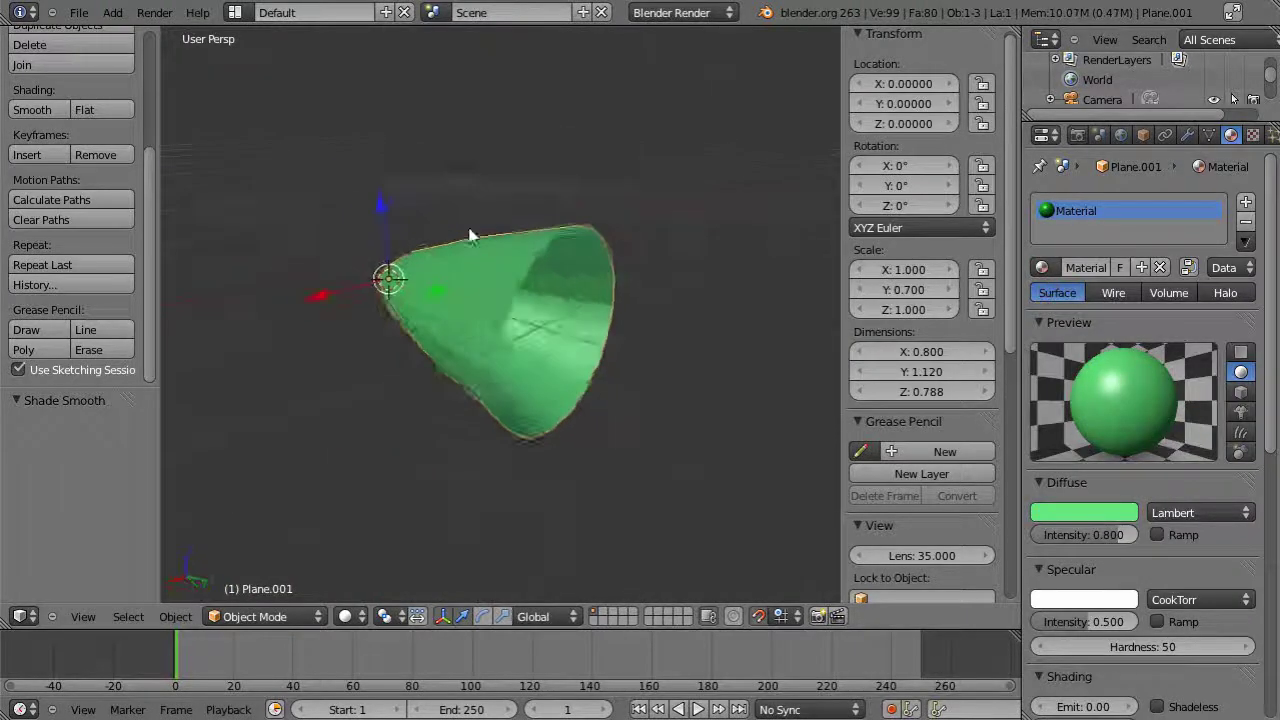
scroll(521, 412, up, 2)
scroll(520, 415, down, 2)
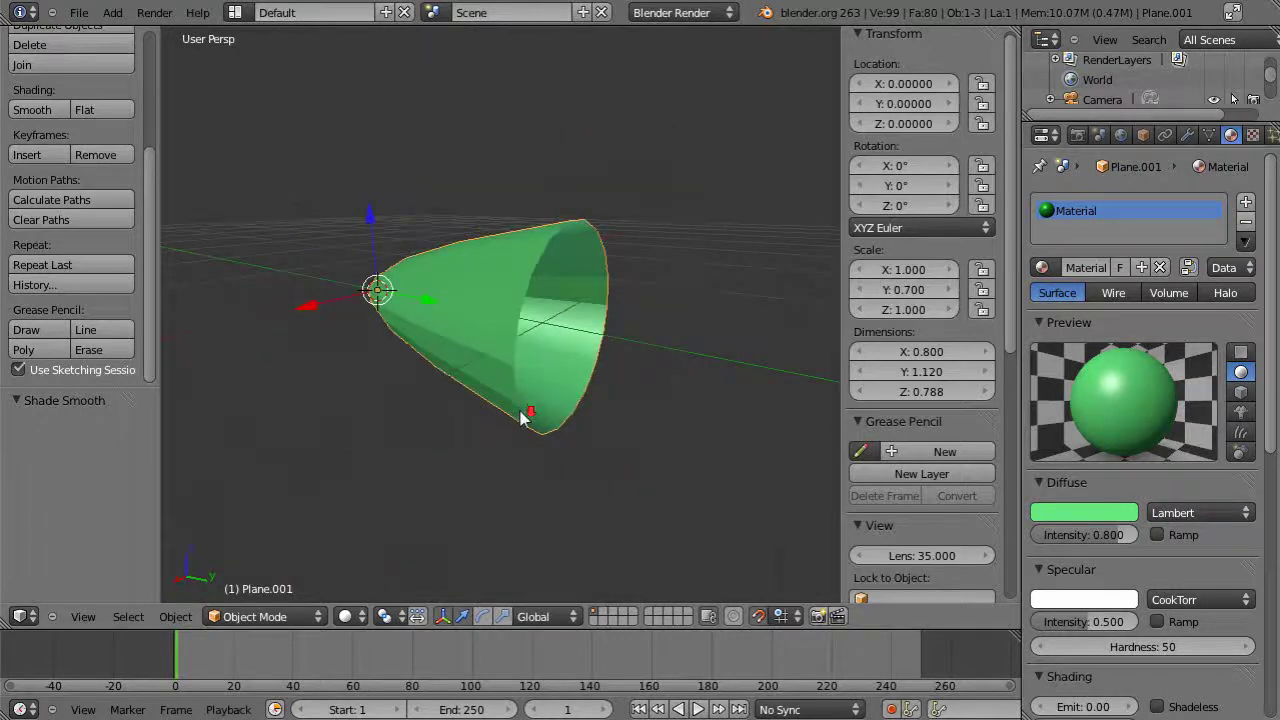